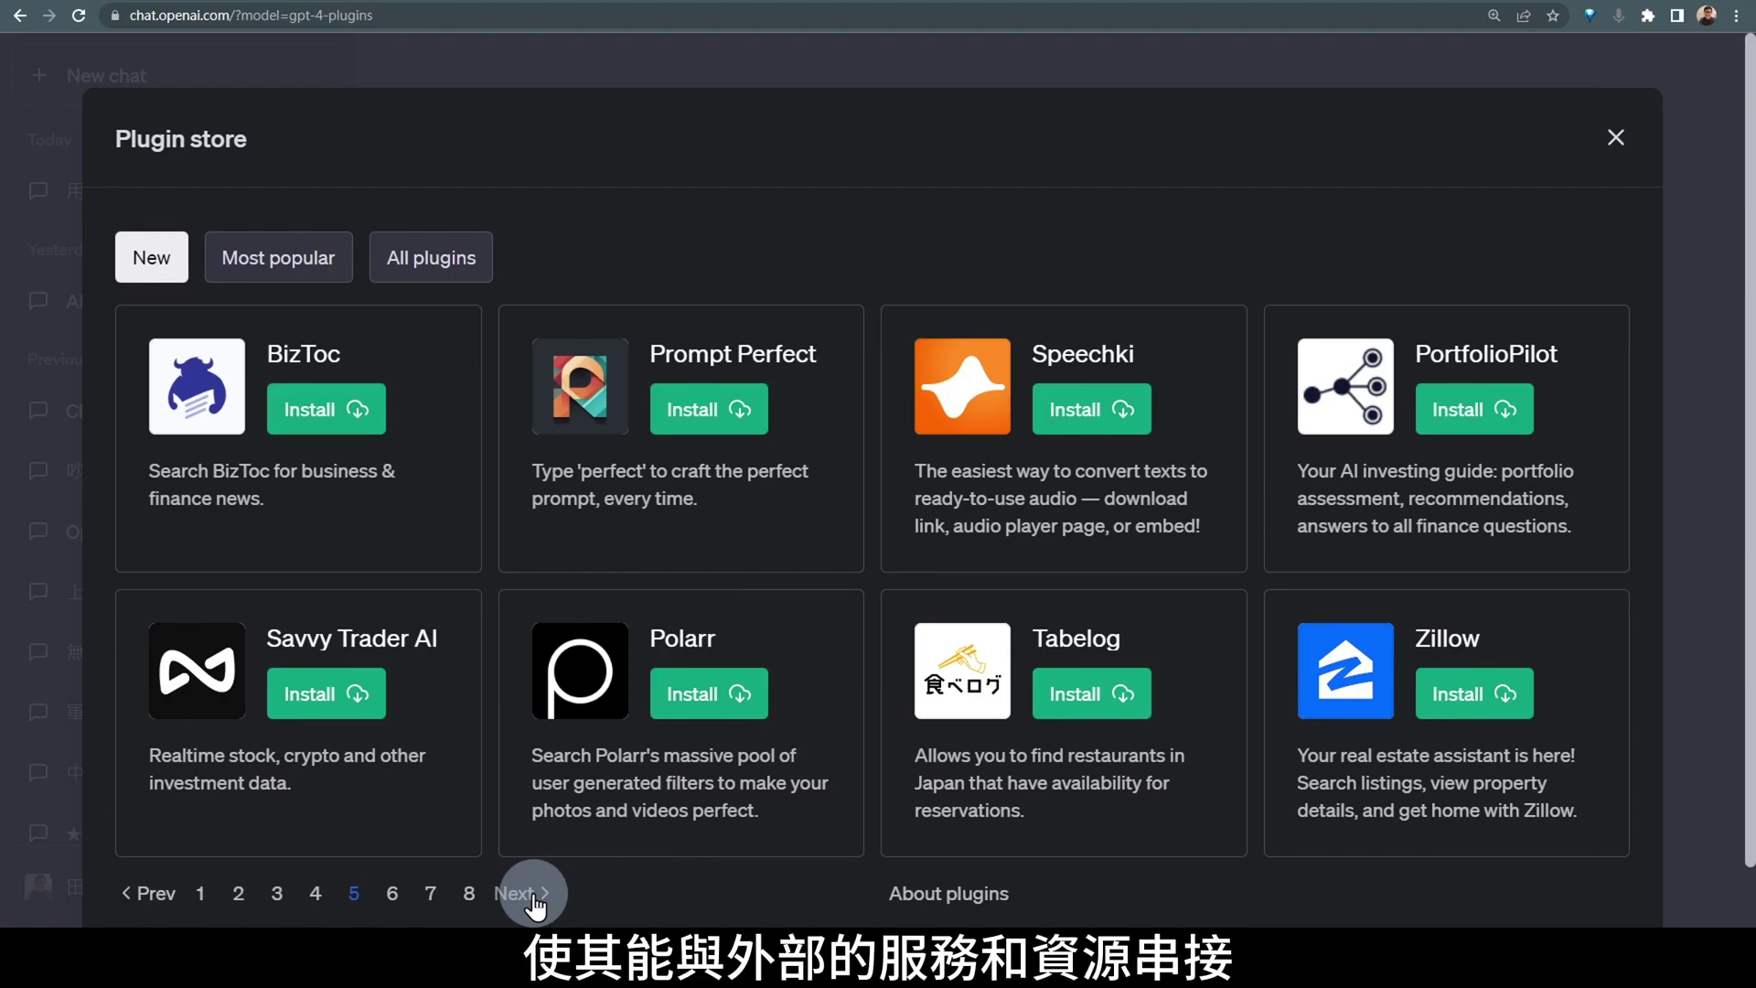
Browse the new plugins in the Plugin store from page 5 through page 8 and back to page 4
left_click(534, 898)
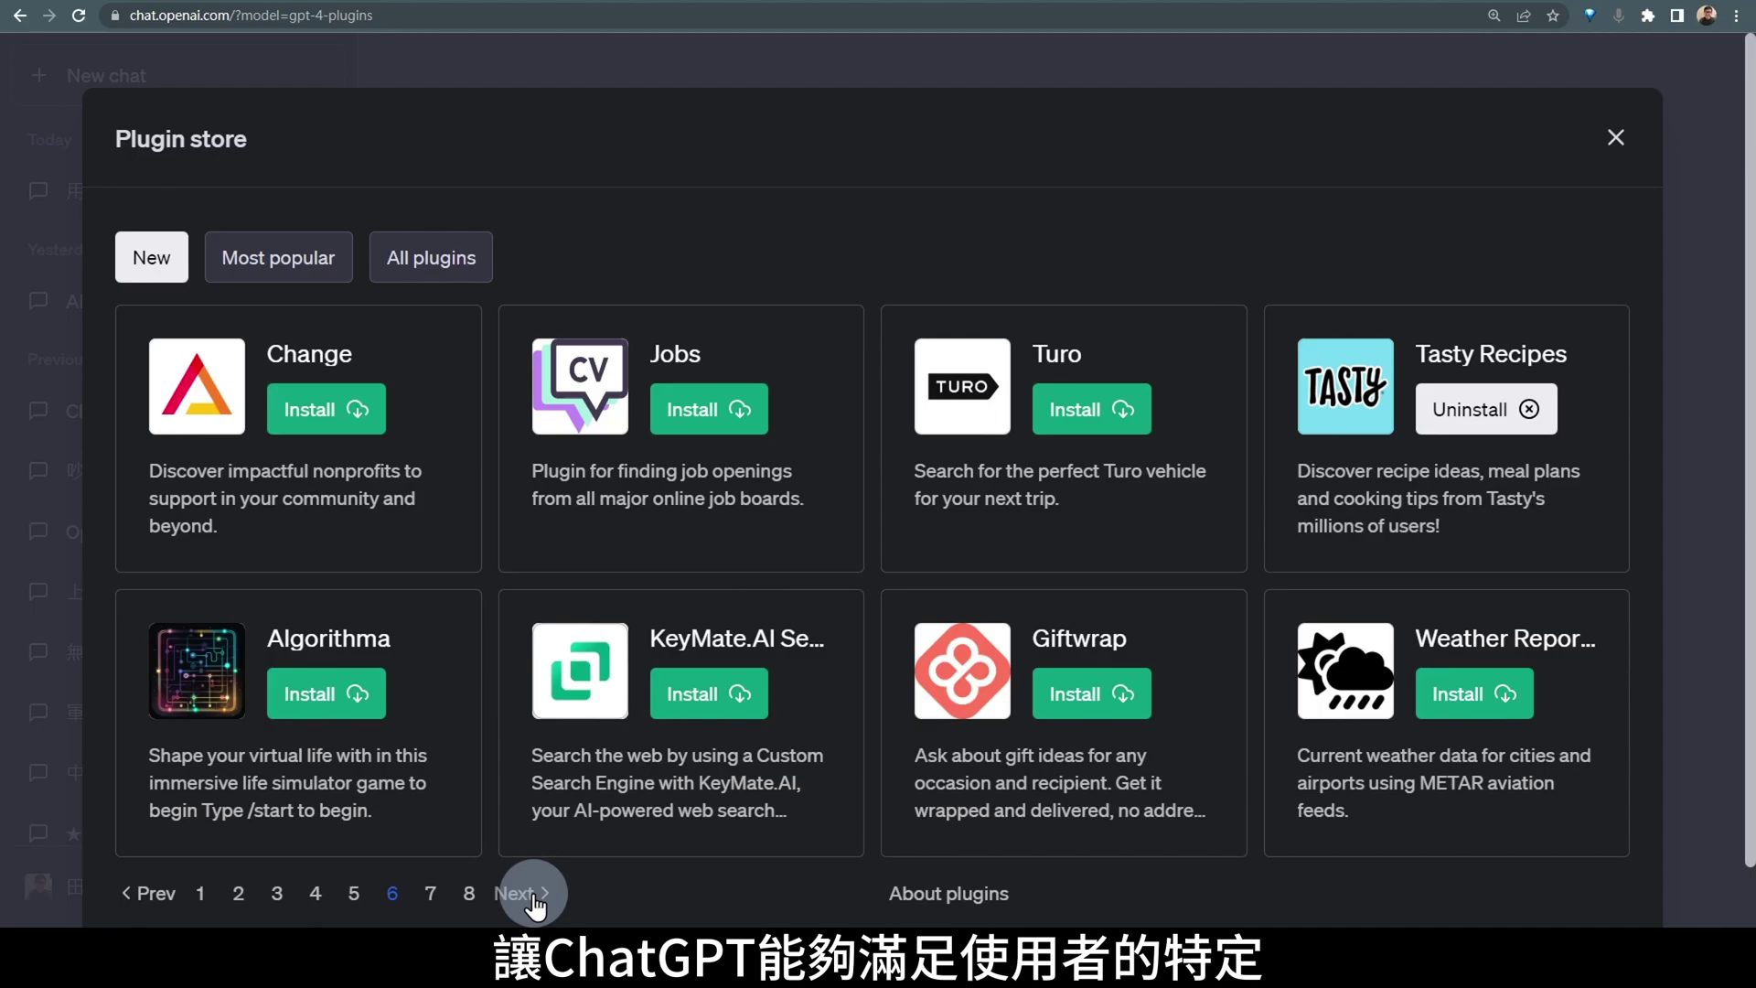
left_click(534, 898)
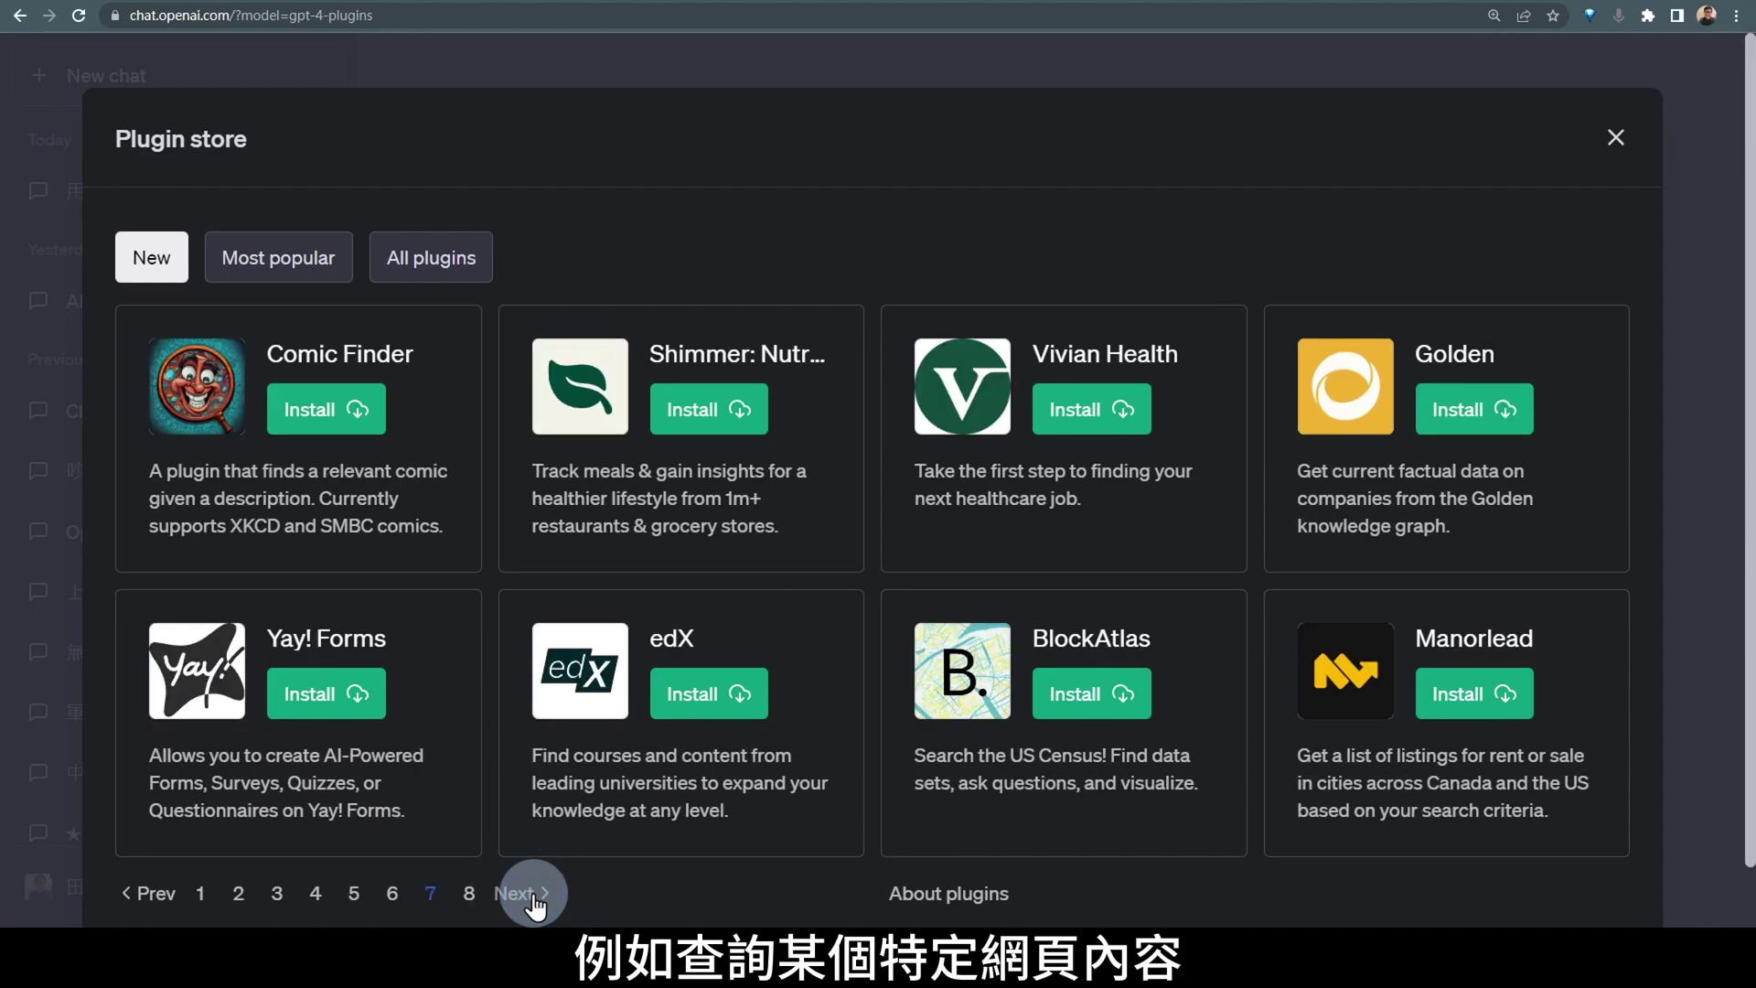
left_click(534, 898)
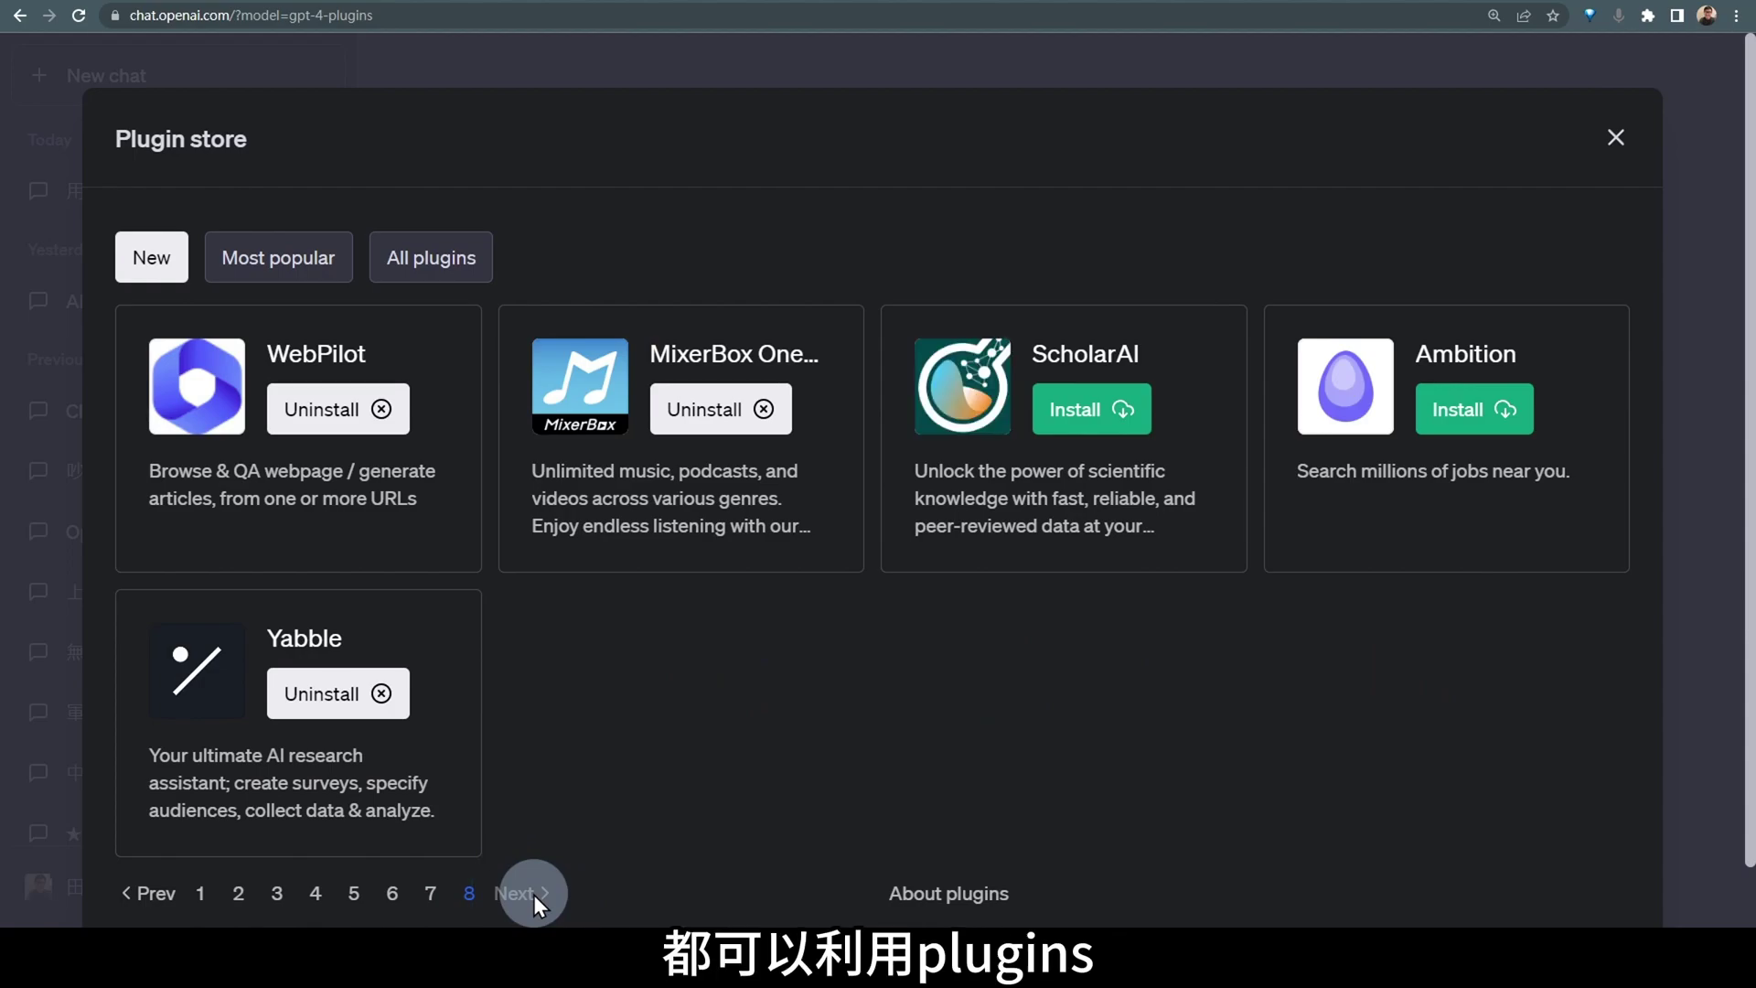
left_click(144, 905)
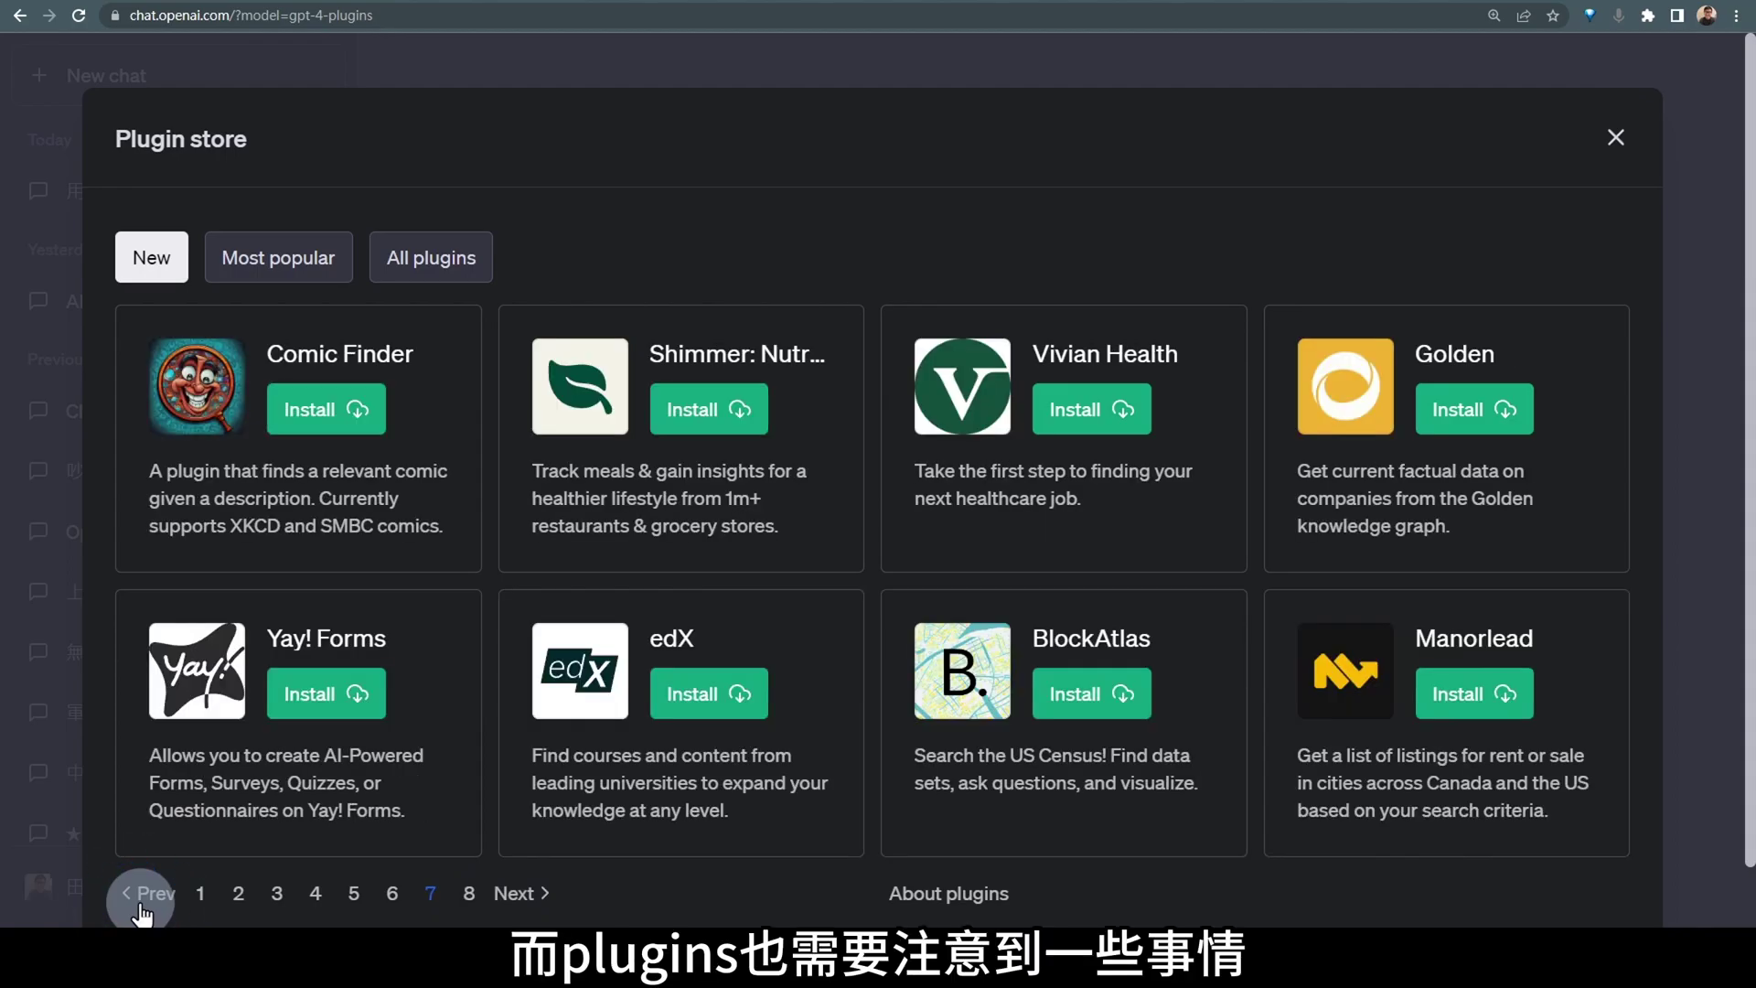
left_click(144, 906)
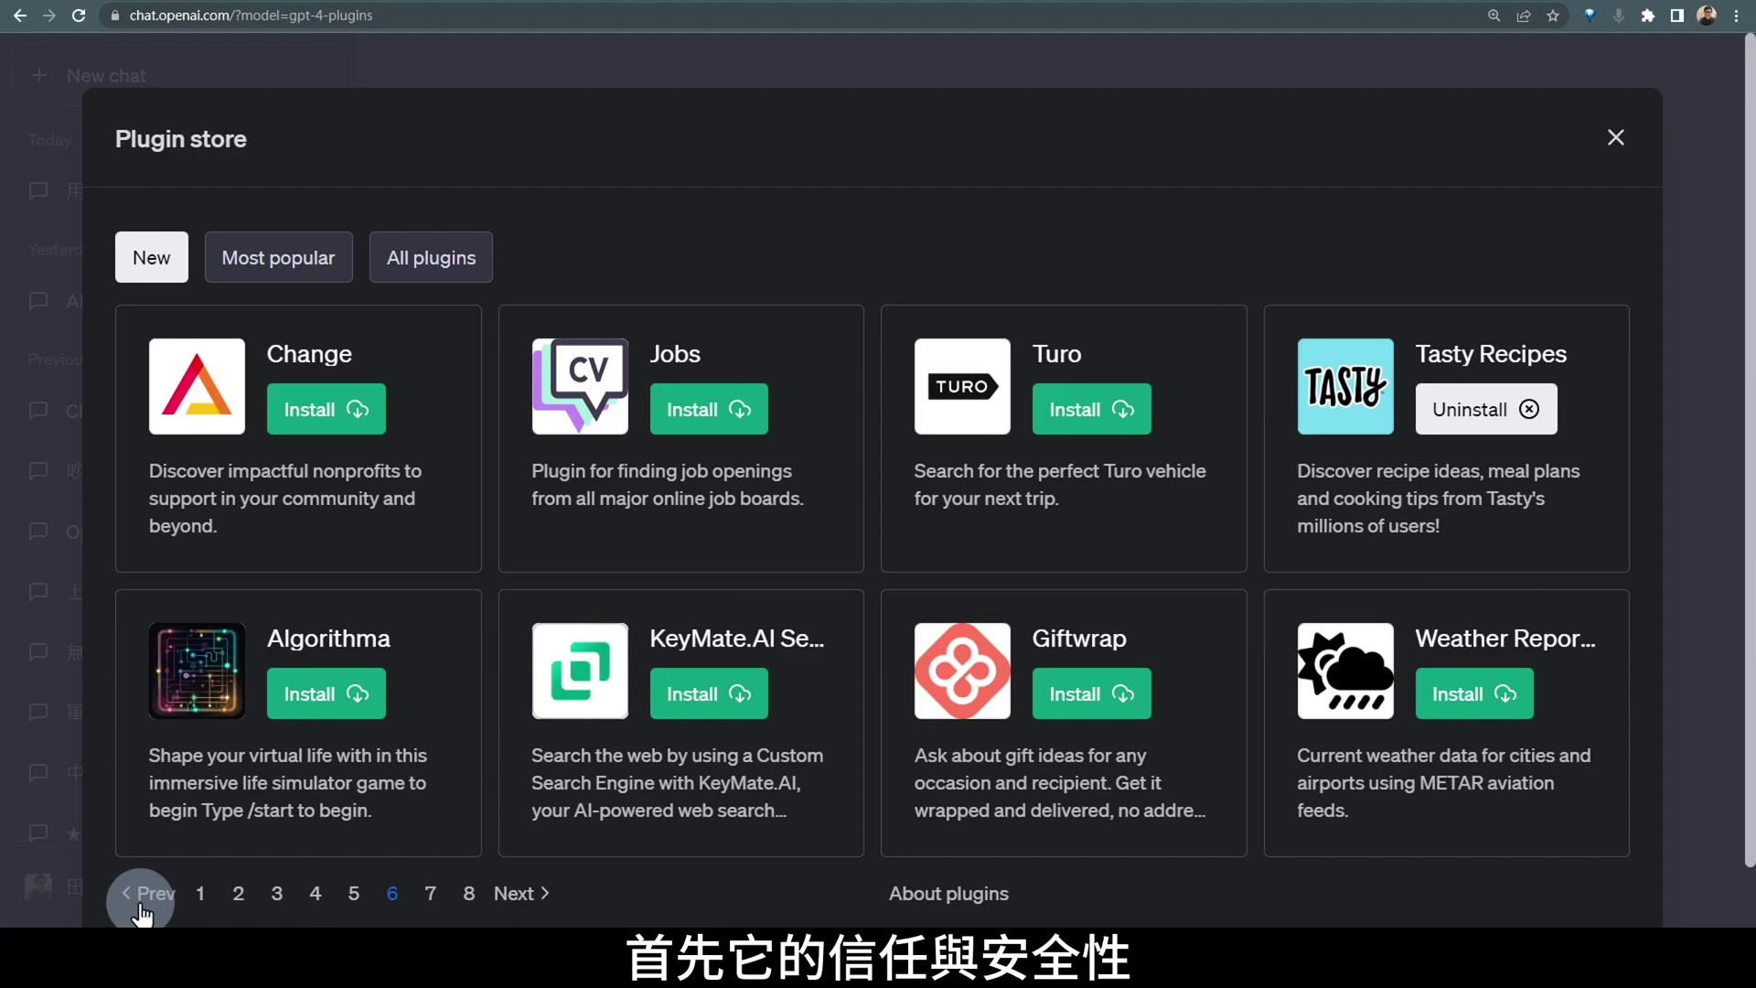
left_click(145, 905)
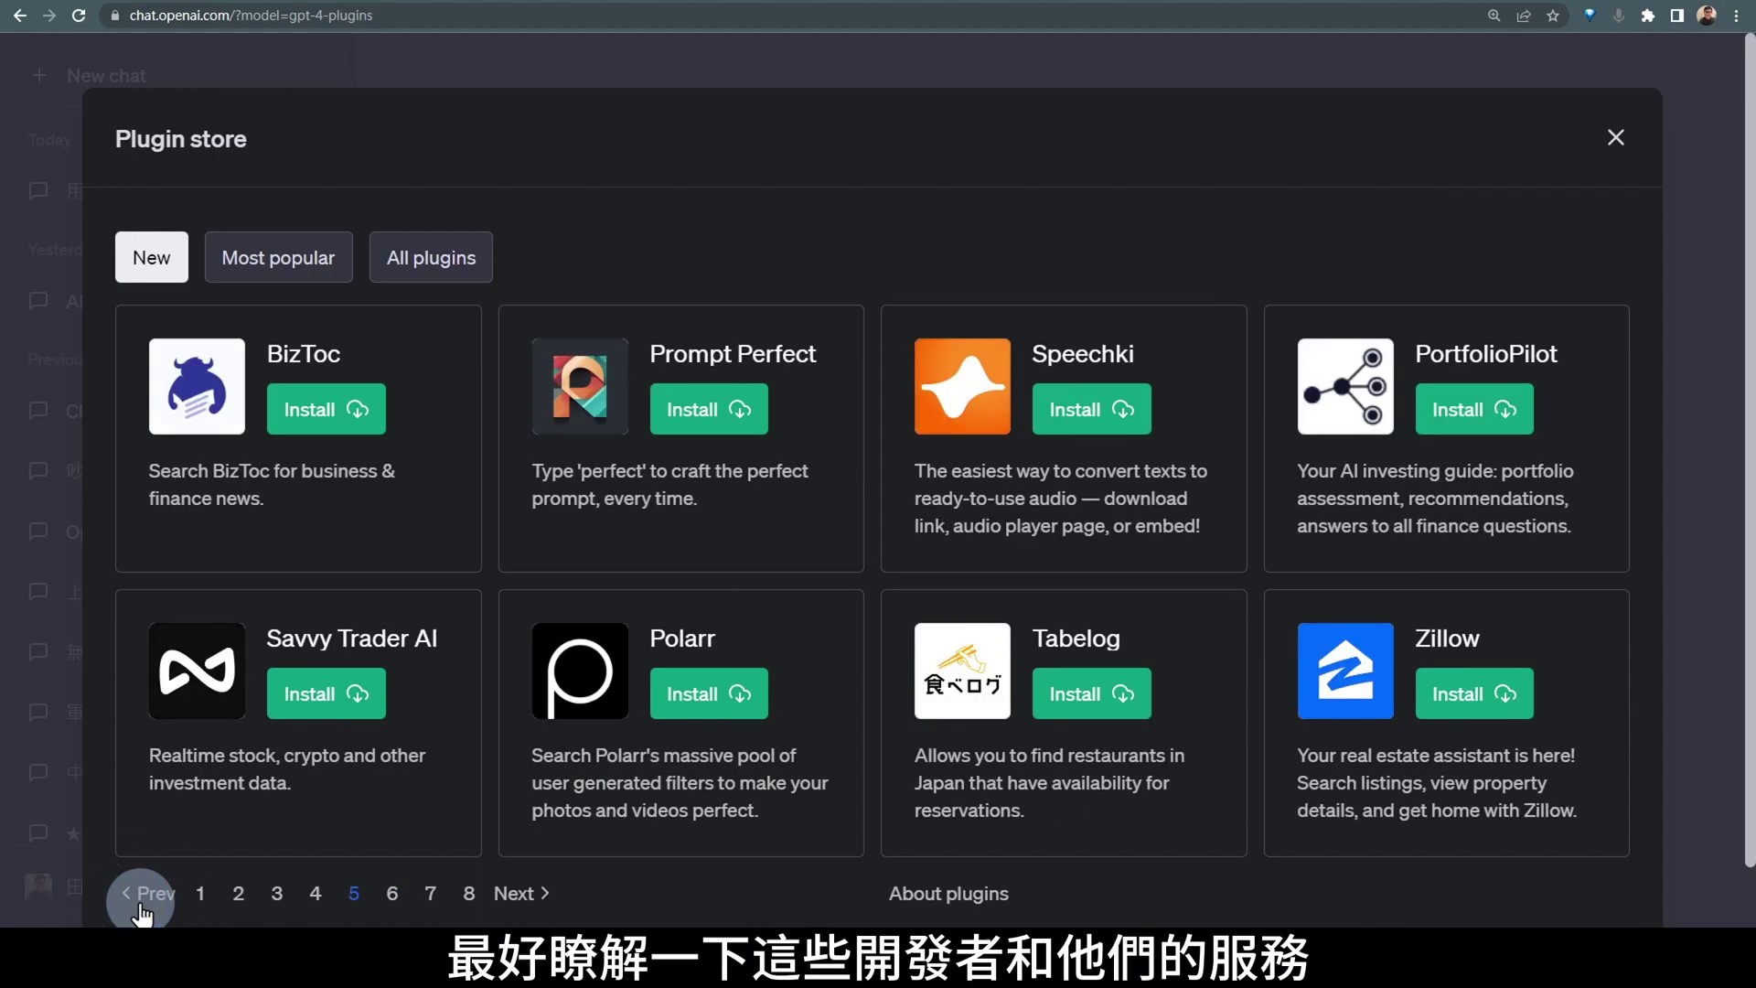
left_click(145, 906)
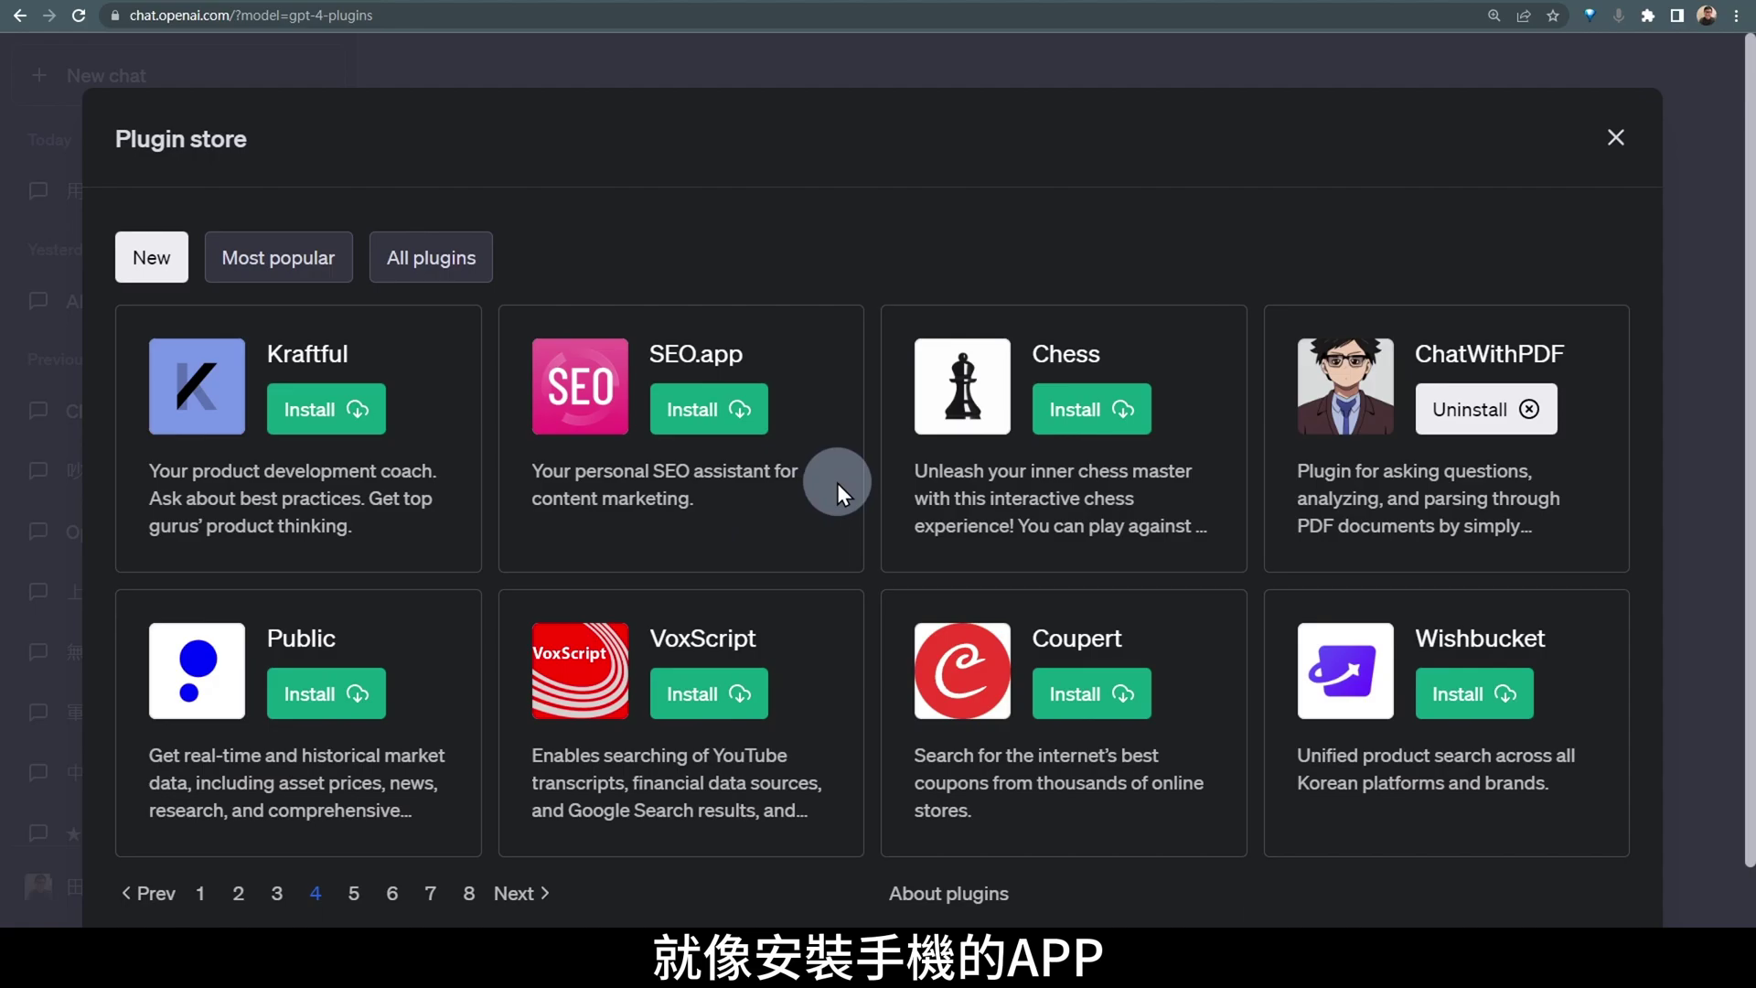
scroll(891, 490, "down", 1)
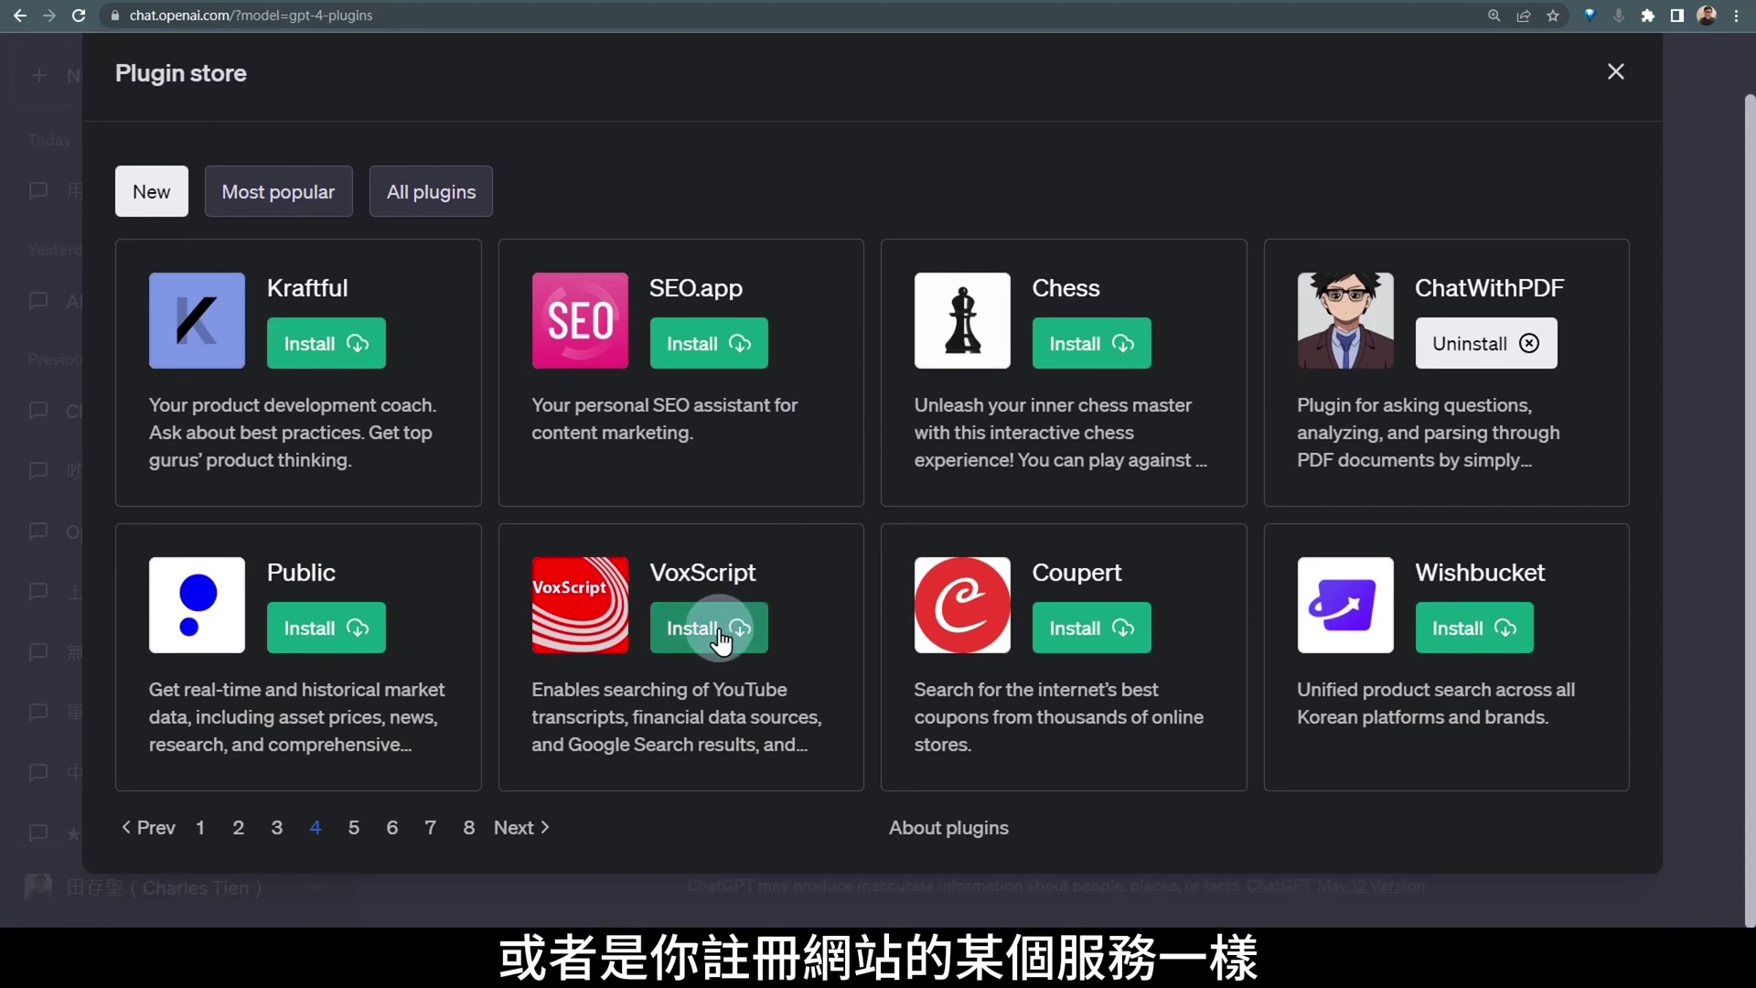
scroll(720, 640, "up", 1)
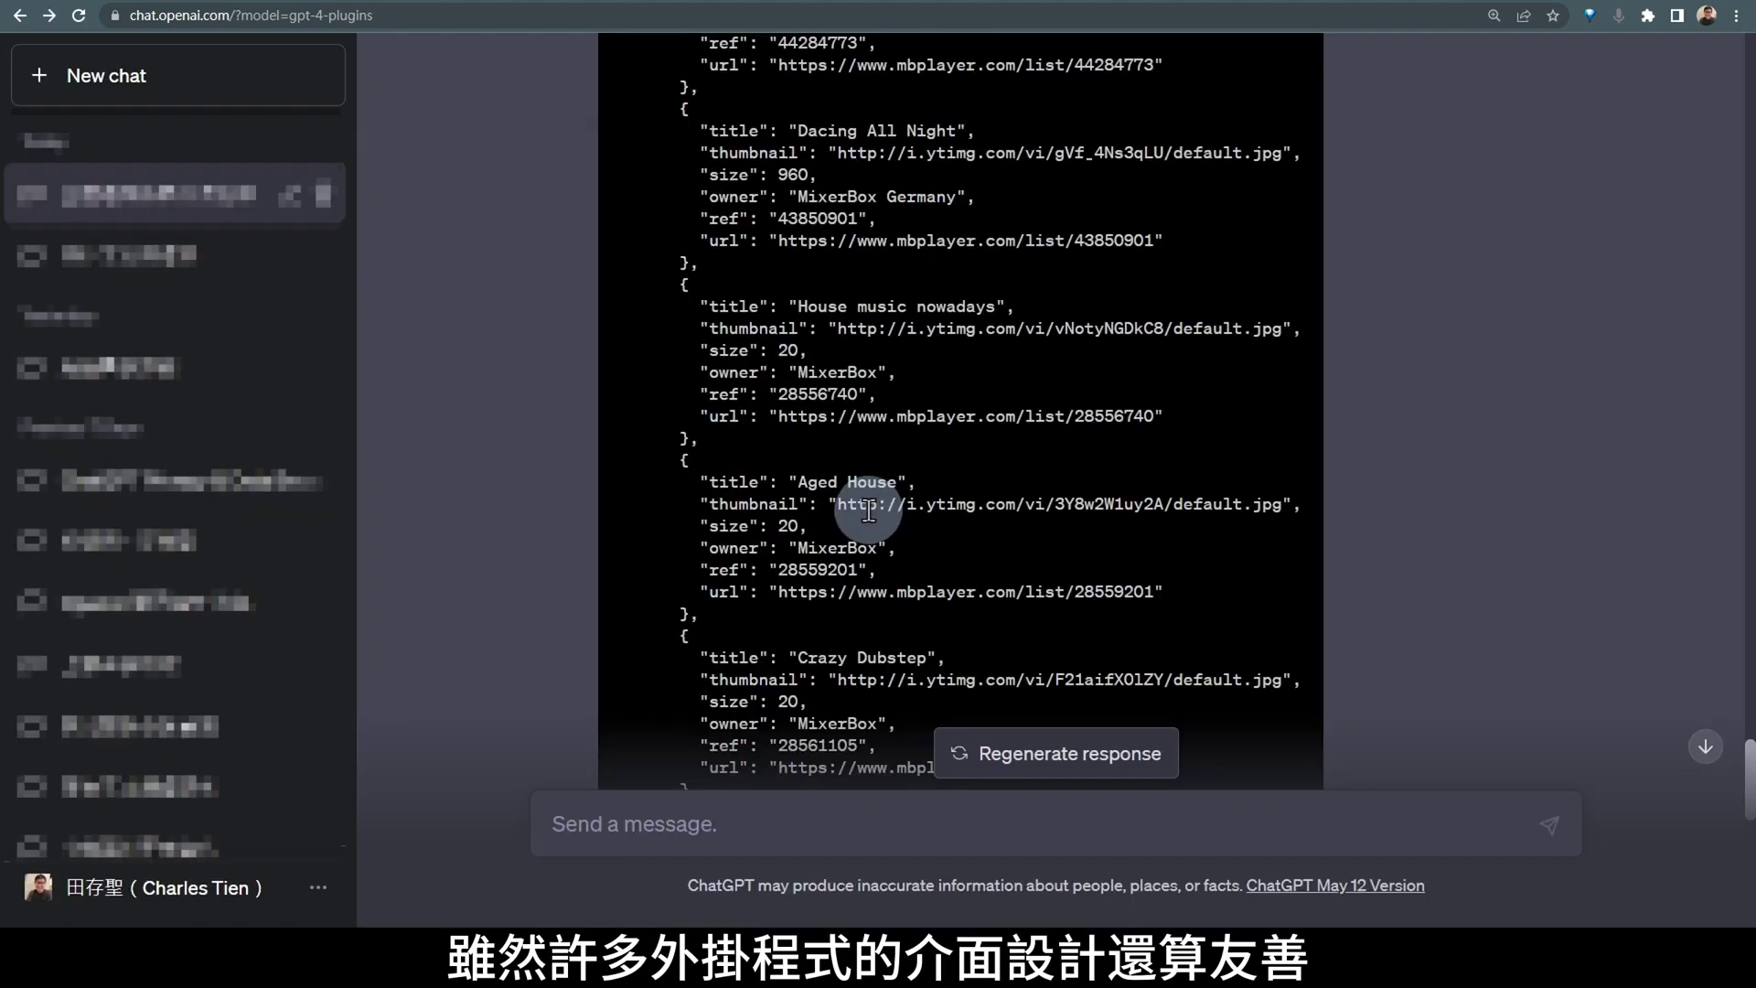
Review the MixerBox OnePlayer response data and the request sent for the electronic music recommendation
scroll(868, 510, "up", 3)
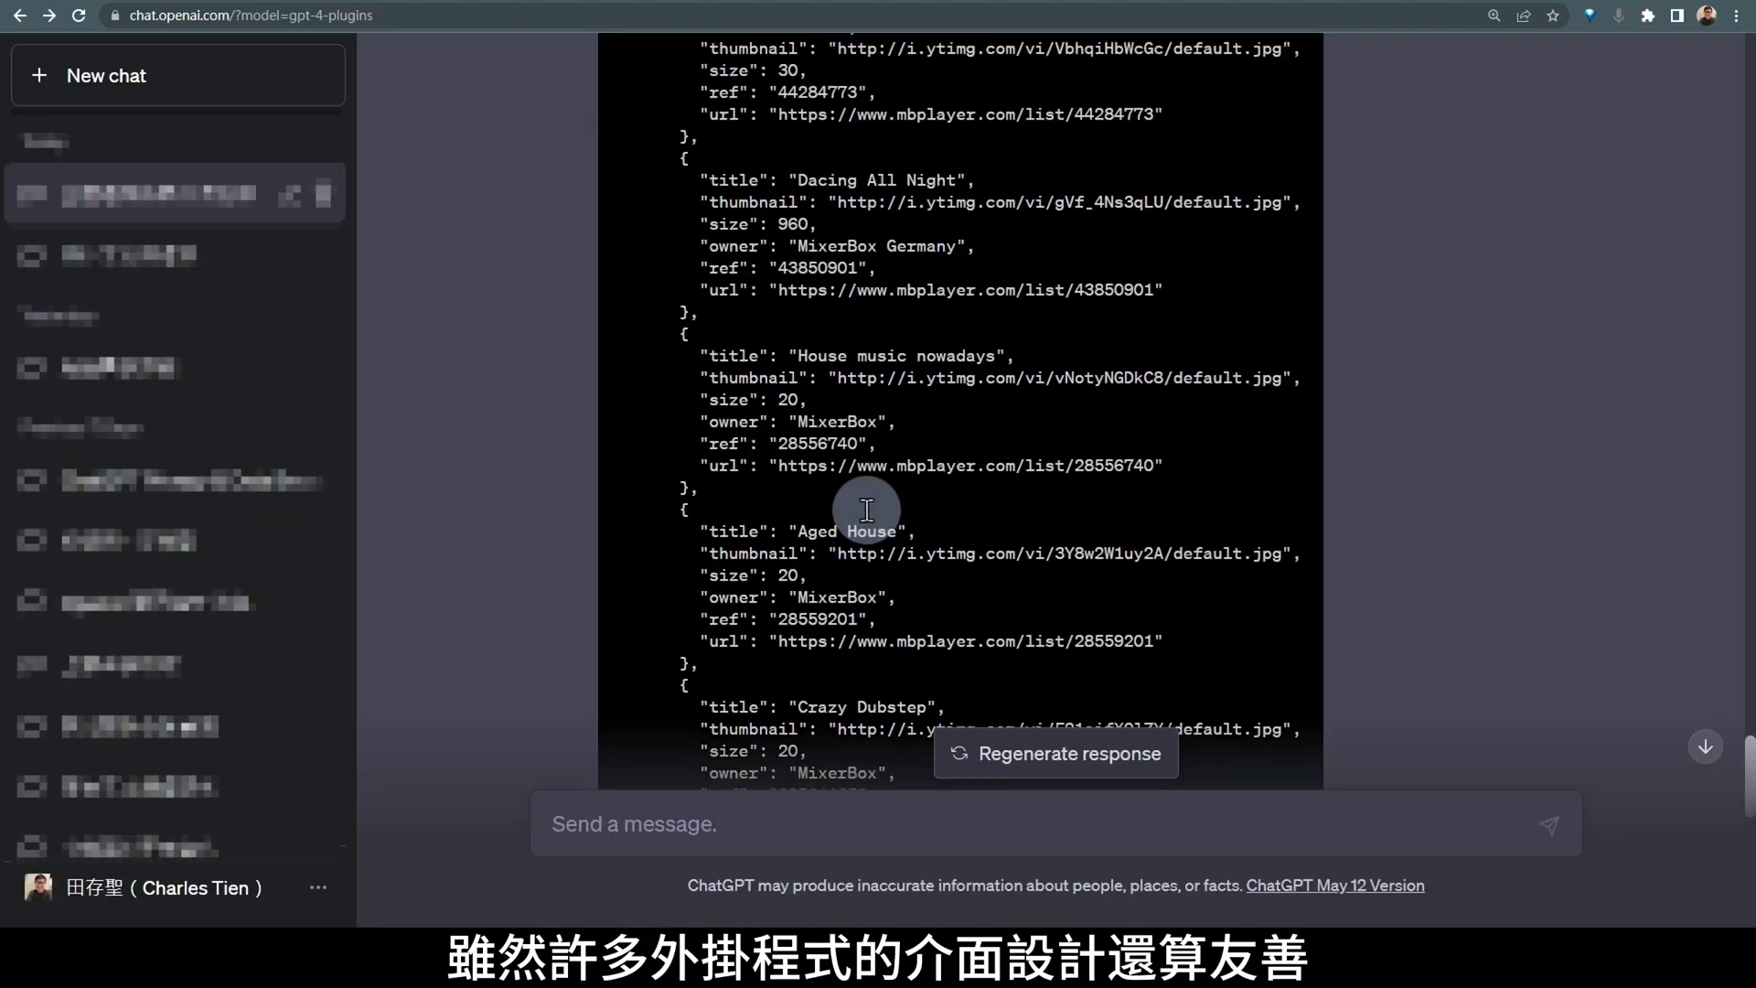
scroll(868, 510, "up", 2)
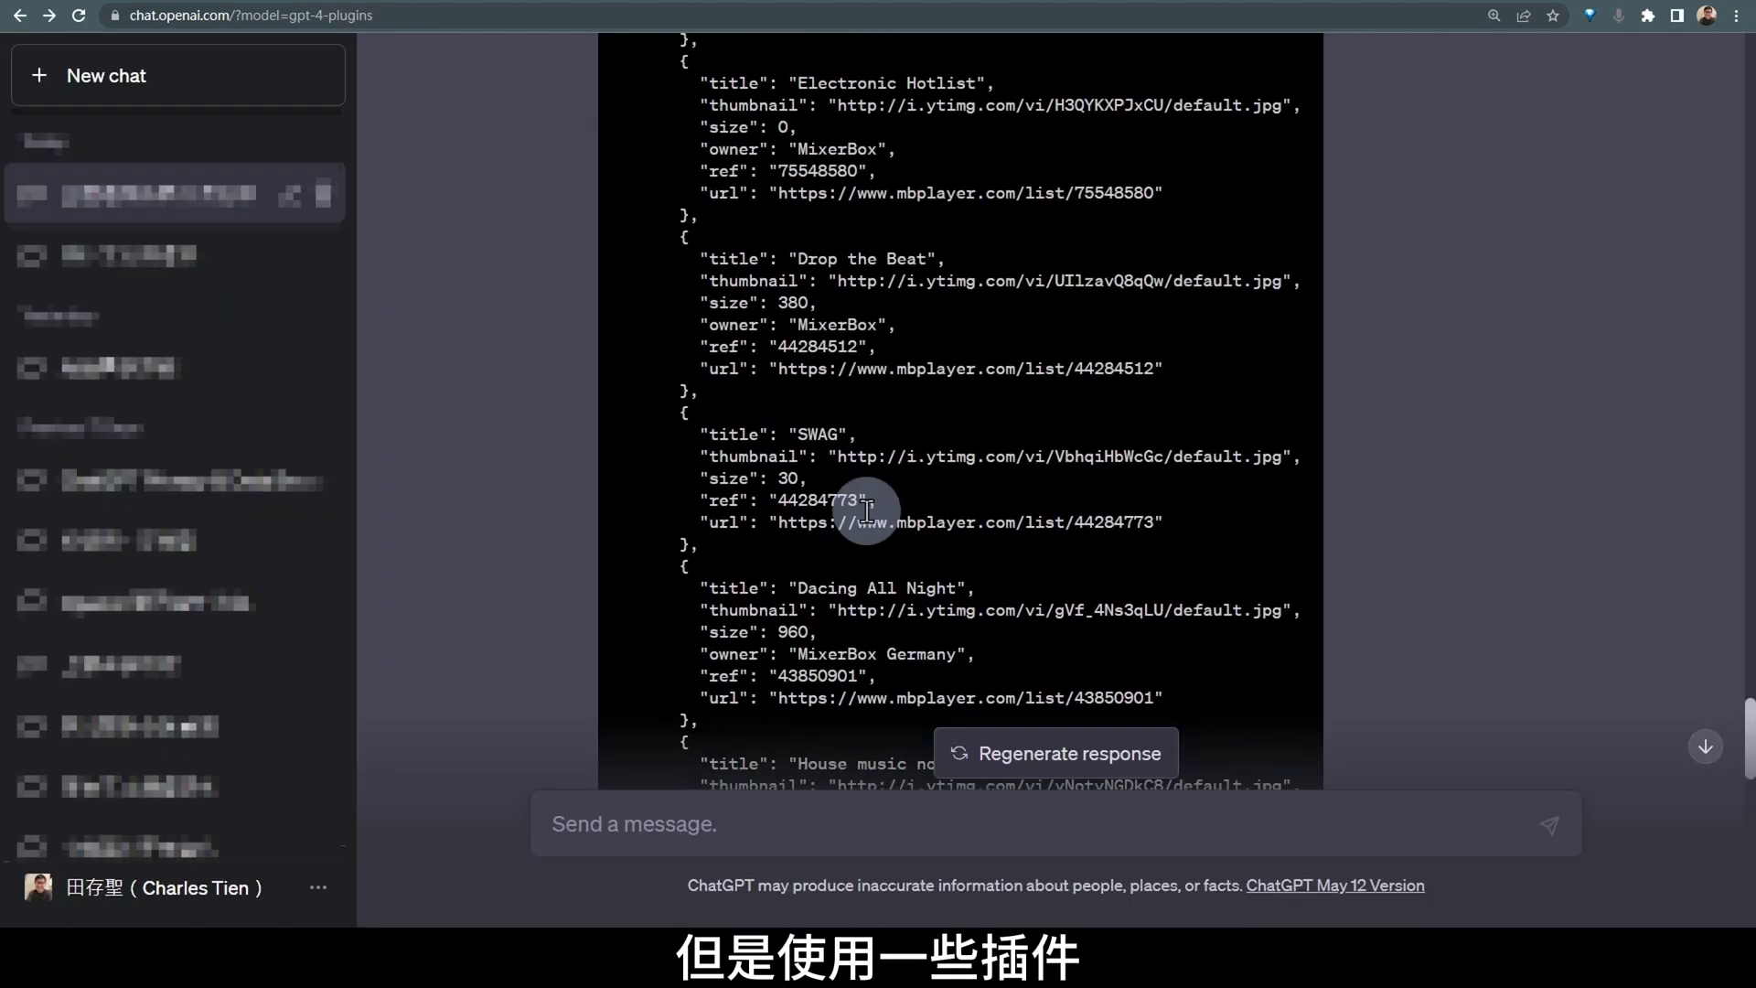
scroll(868, 510, "up", 3)
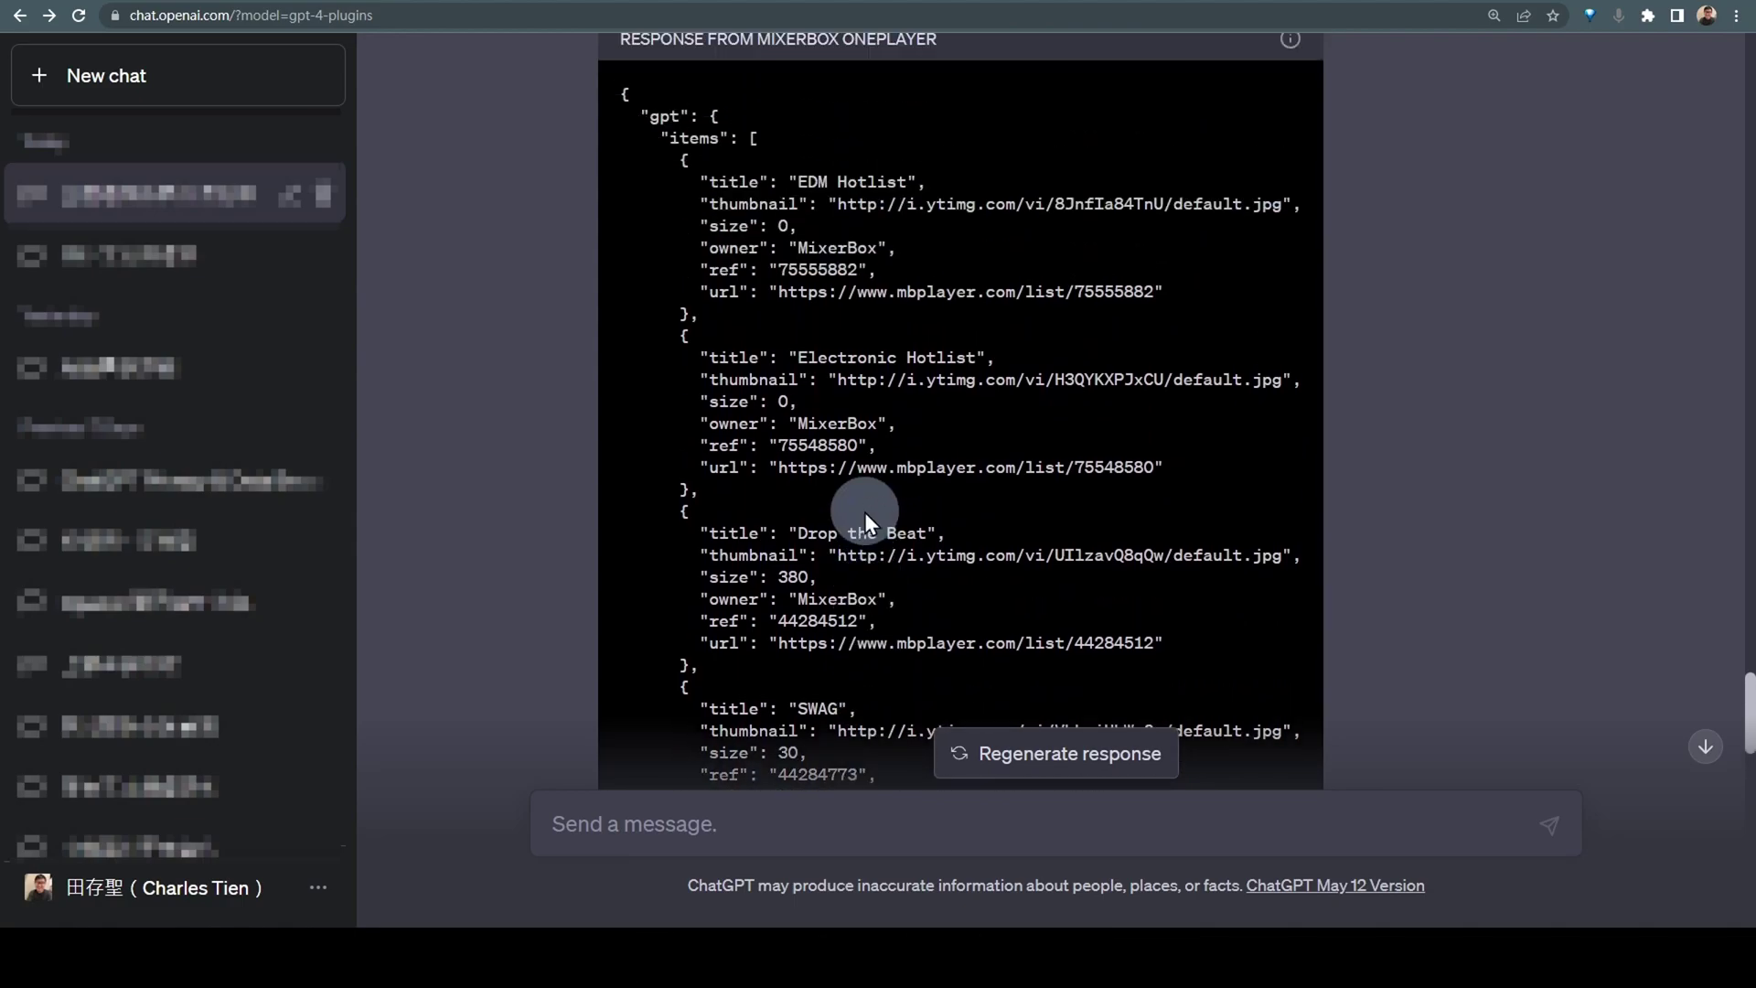
scroll(845, 499, "up", 4)
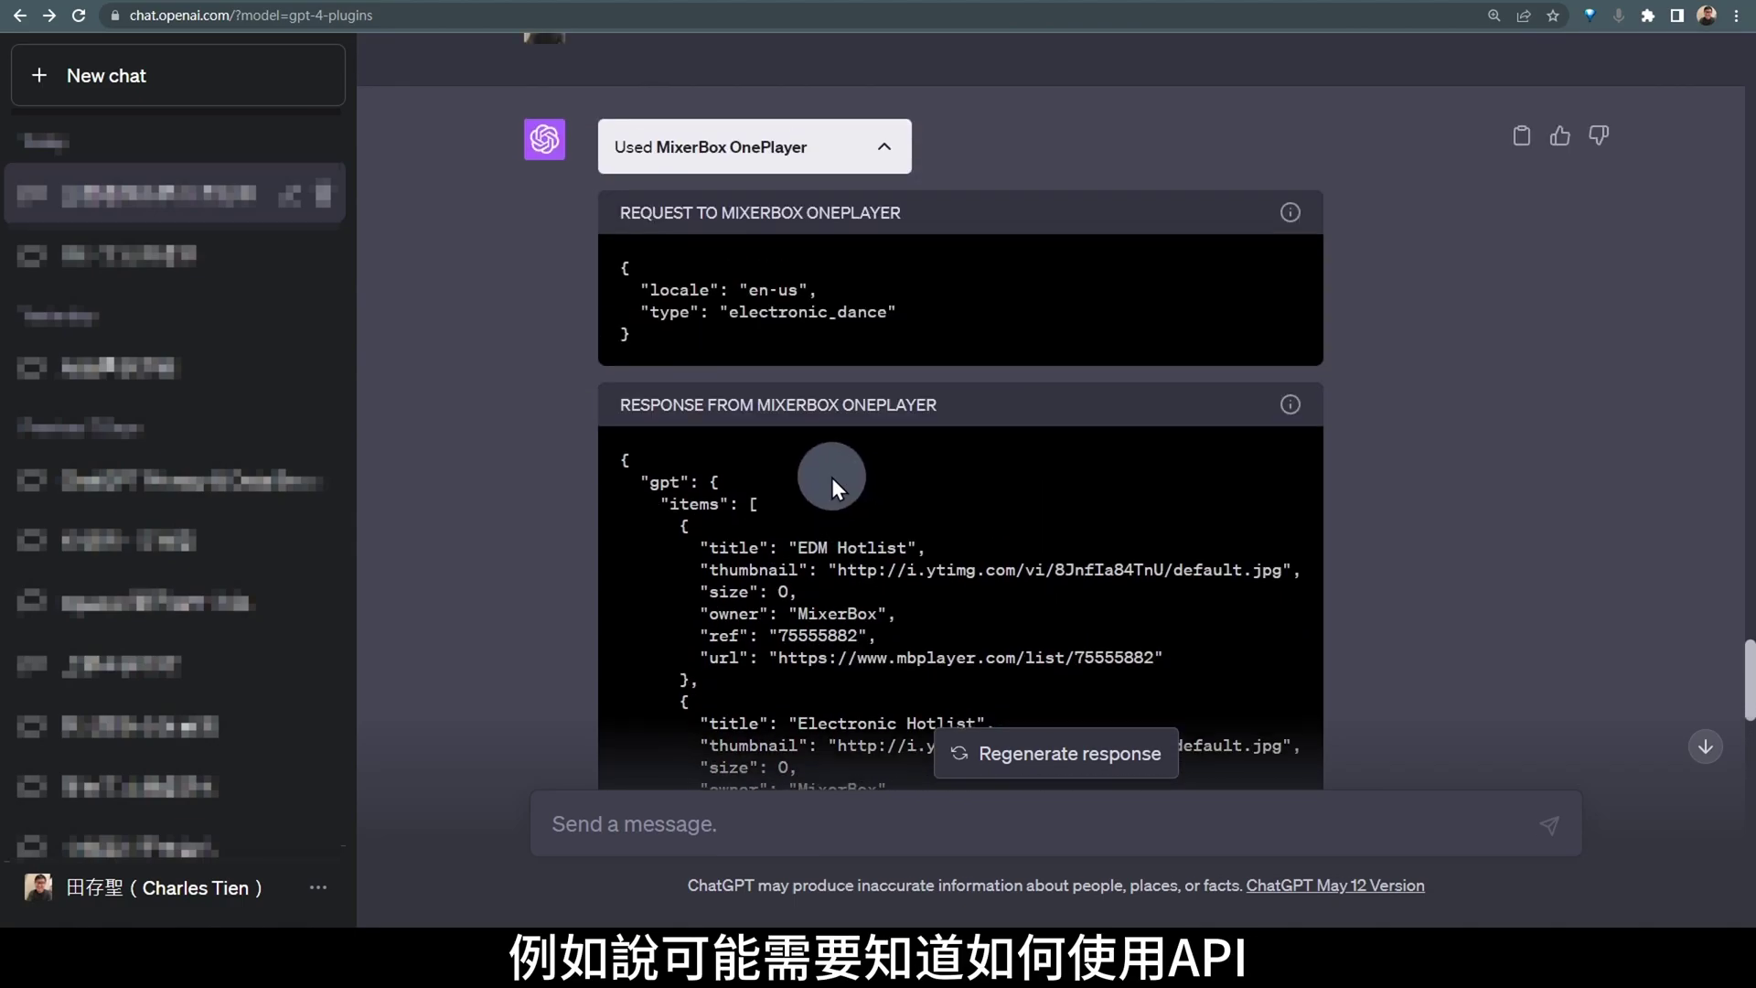
scroll(843, 435, "up", 1)
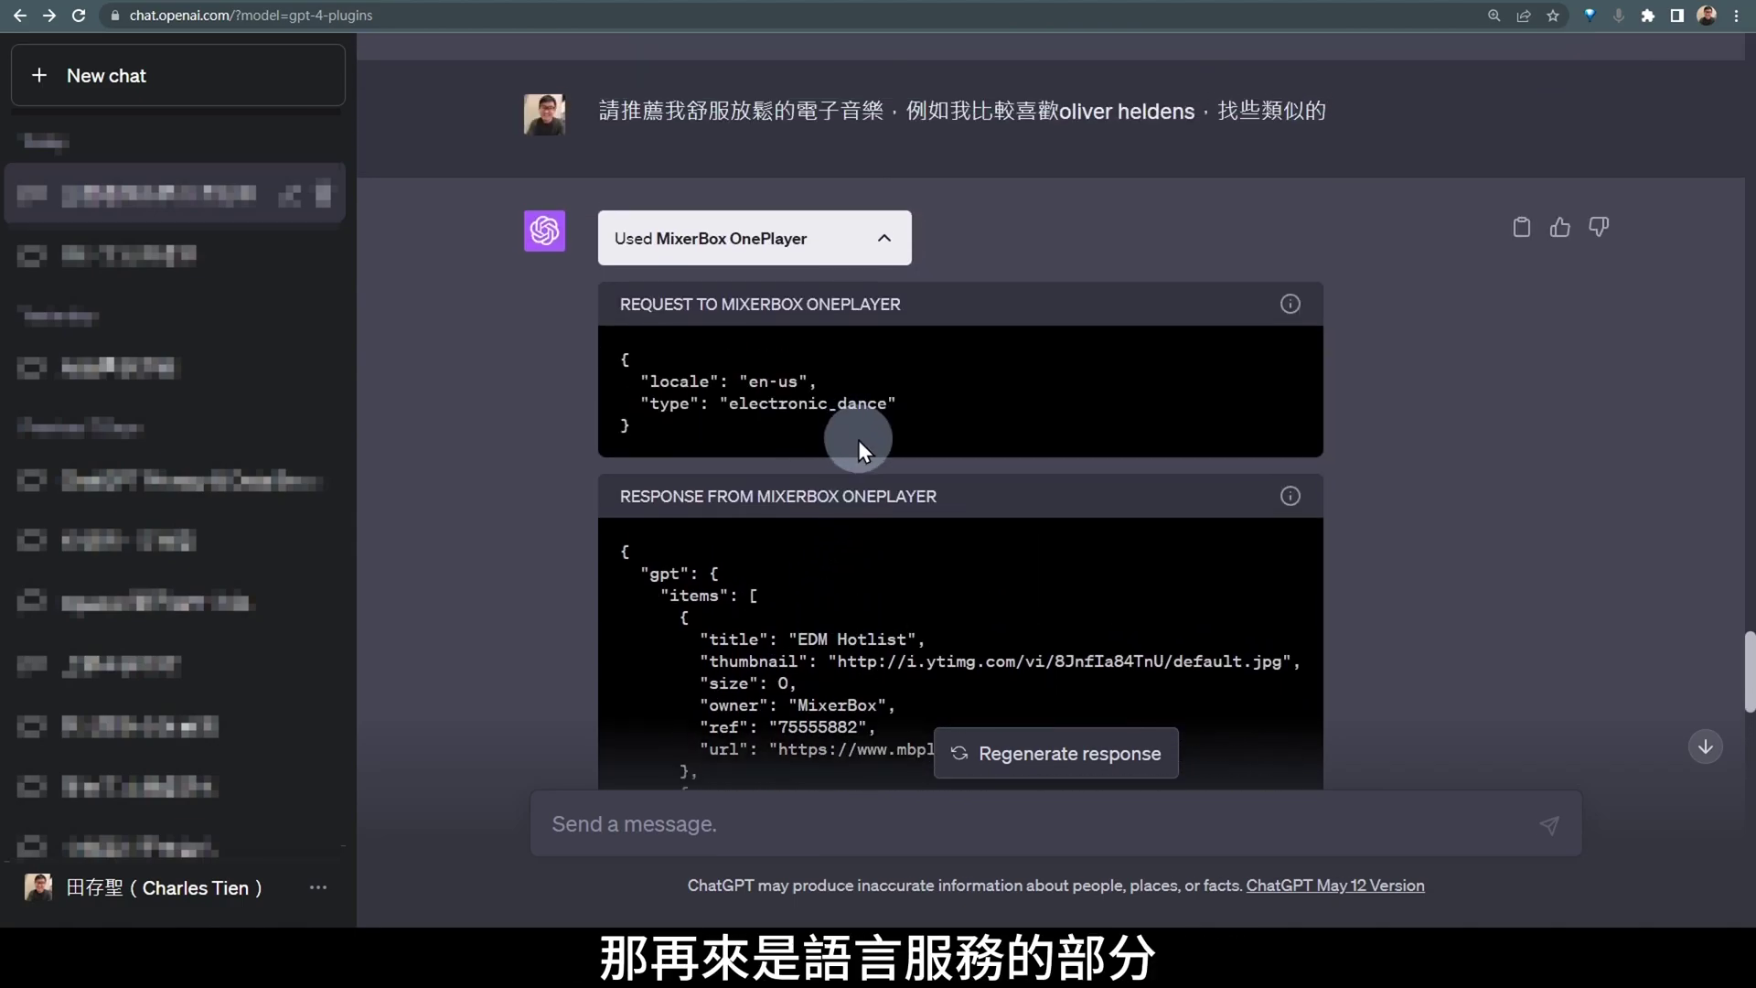
Go back to the earlier answers about the PDF plugin and highlight the passages on which languages plugins support
scroll(858, 441, "up", 20)
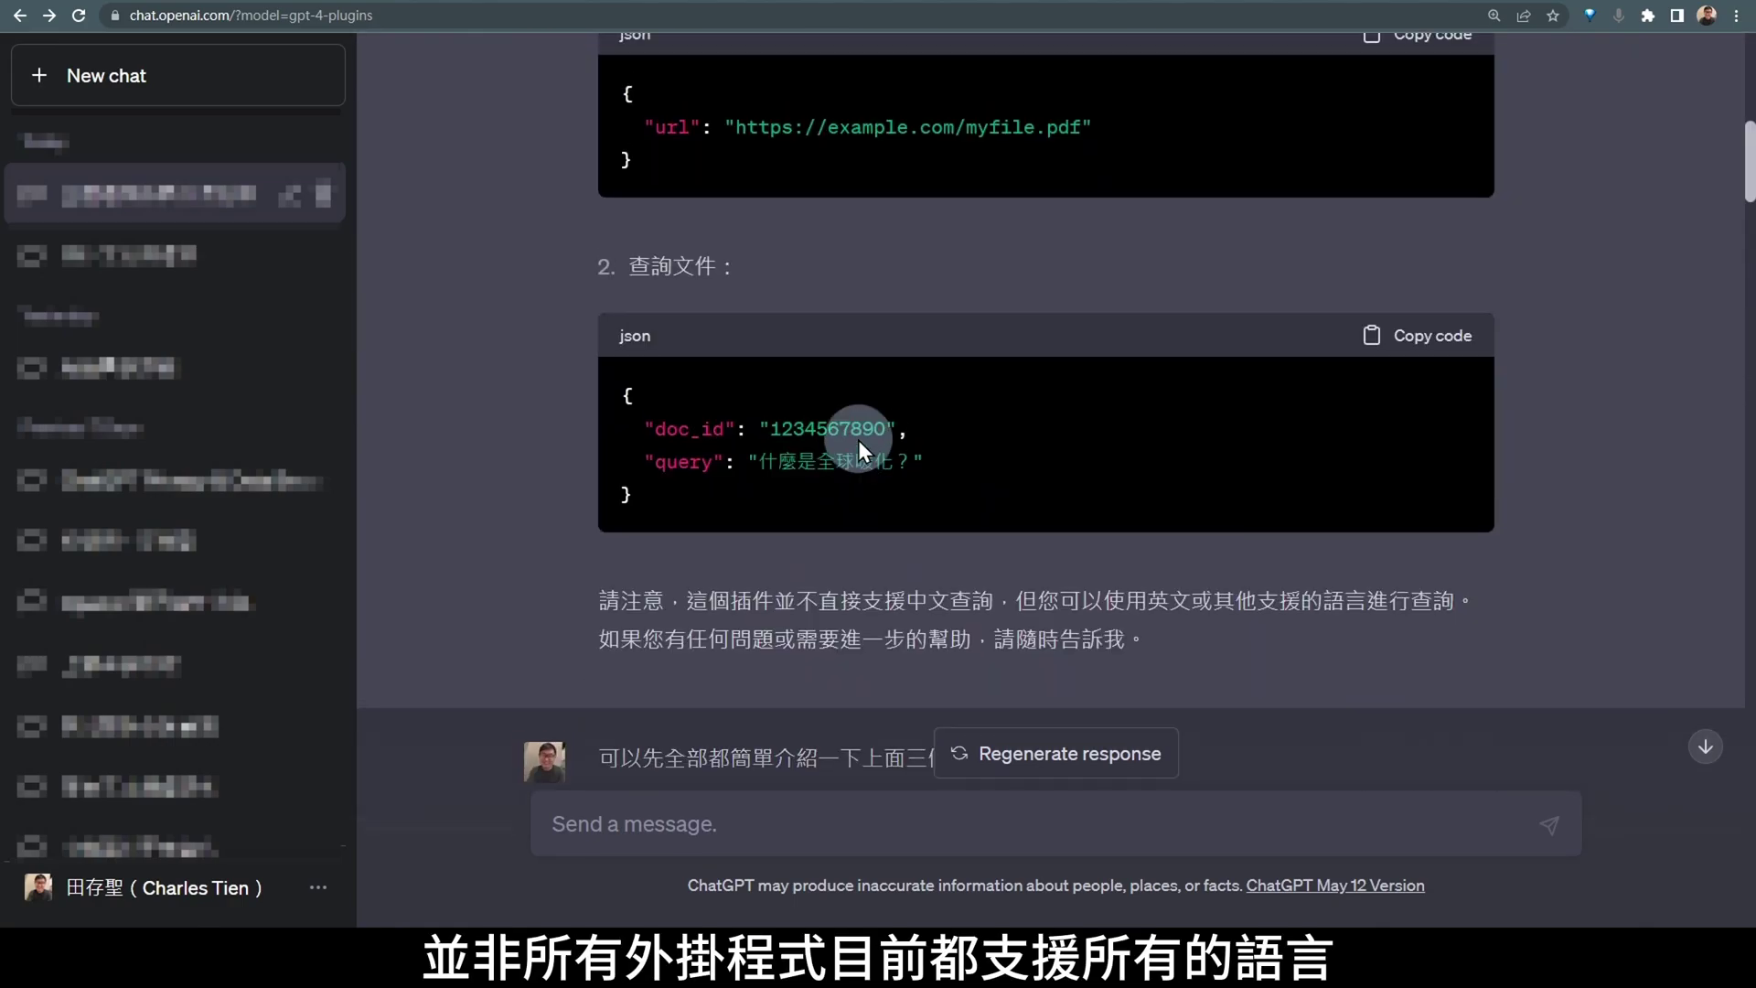
scroll(858, 441, "up", 8)
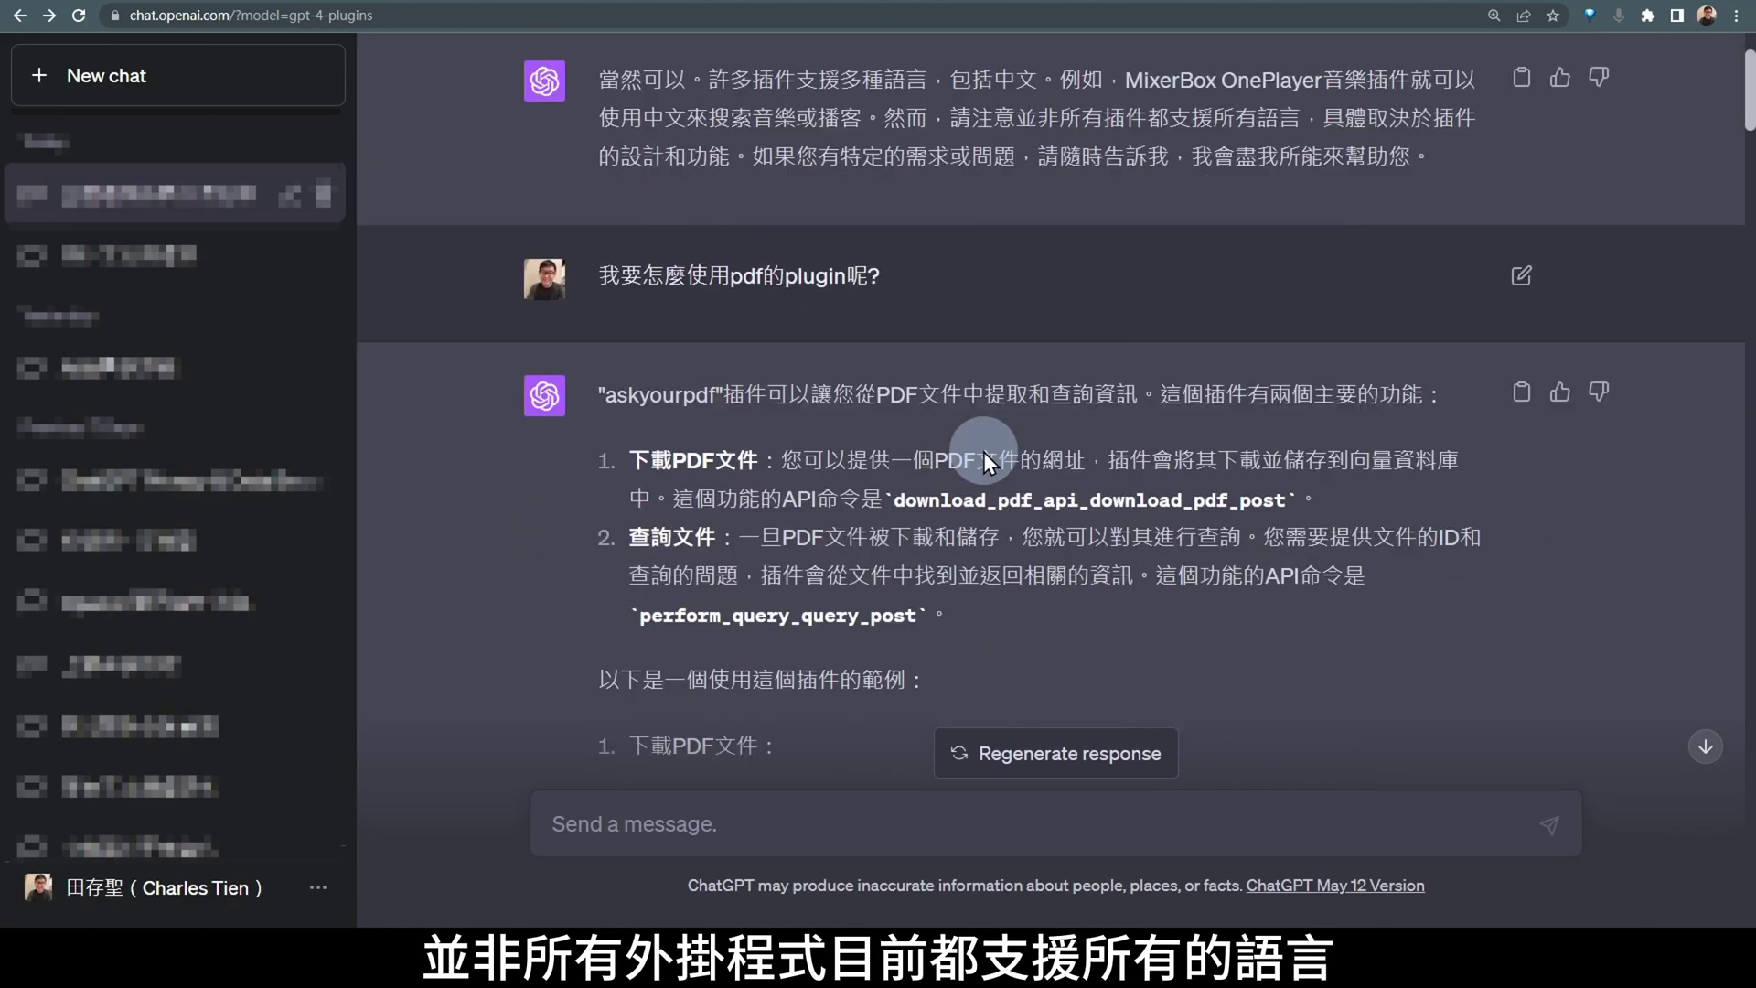
scroll(984, 452, "up", 2)
left_click_drag(597, 143, 970, 221)
left_click_drag(1089, 241, 1434, 348)
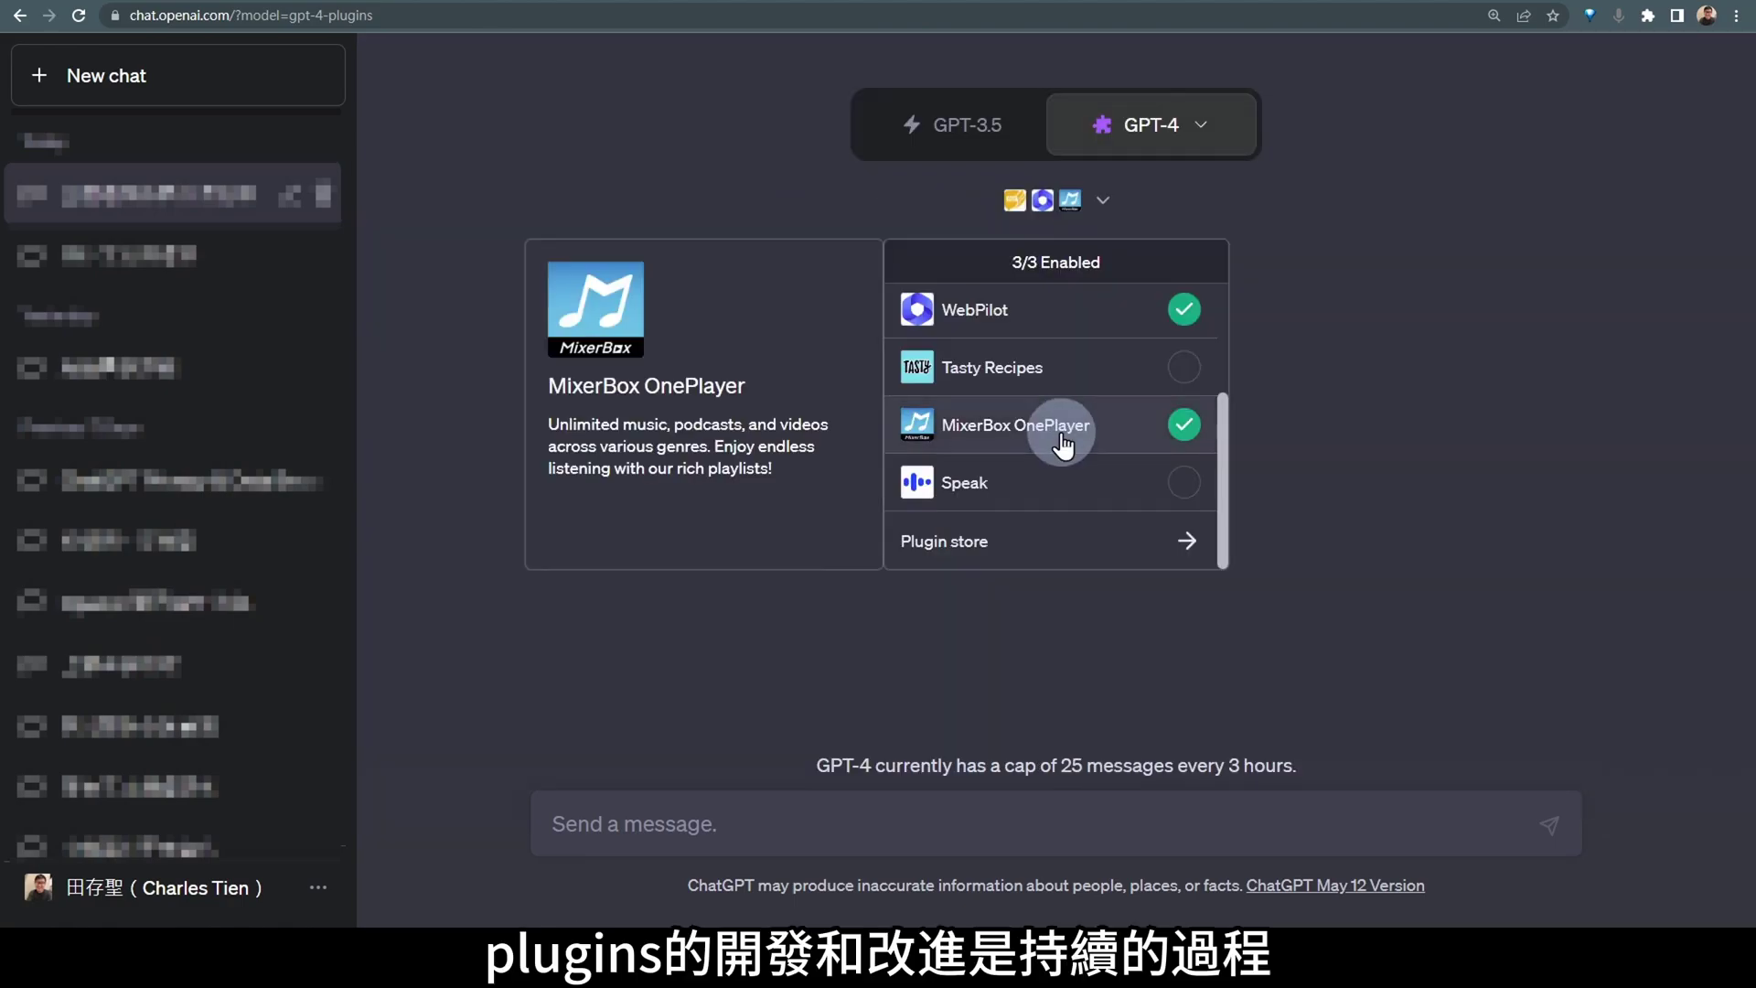
Look through the enabled plugins list, open the Plugin store from it and view the first page of new plugins
scroll(1066, 427, "up", 2)
scroll(1082, 412, "down", 2)
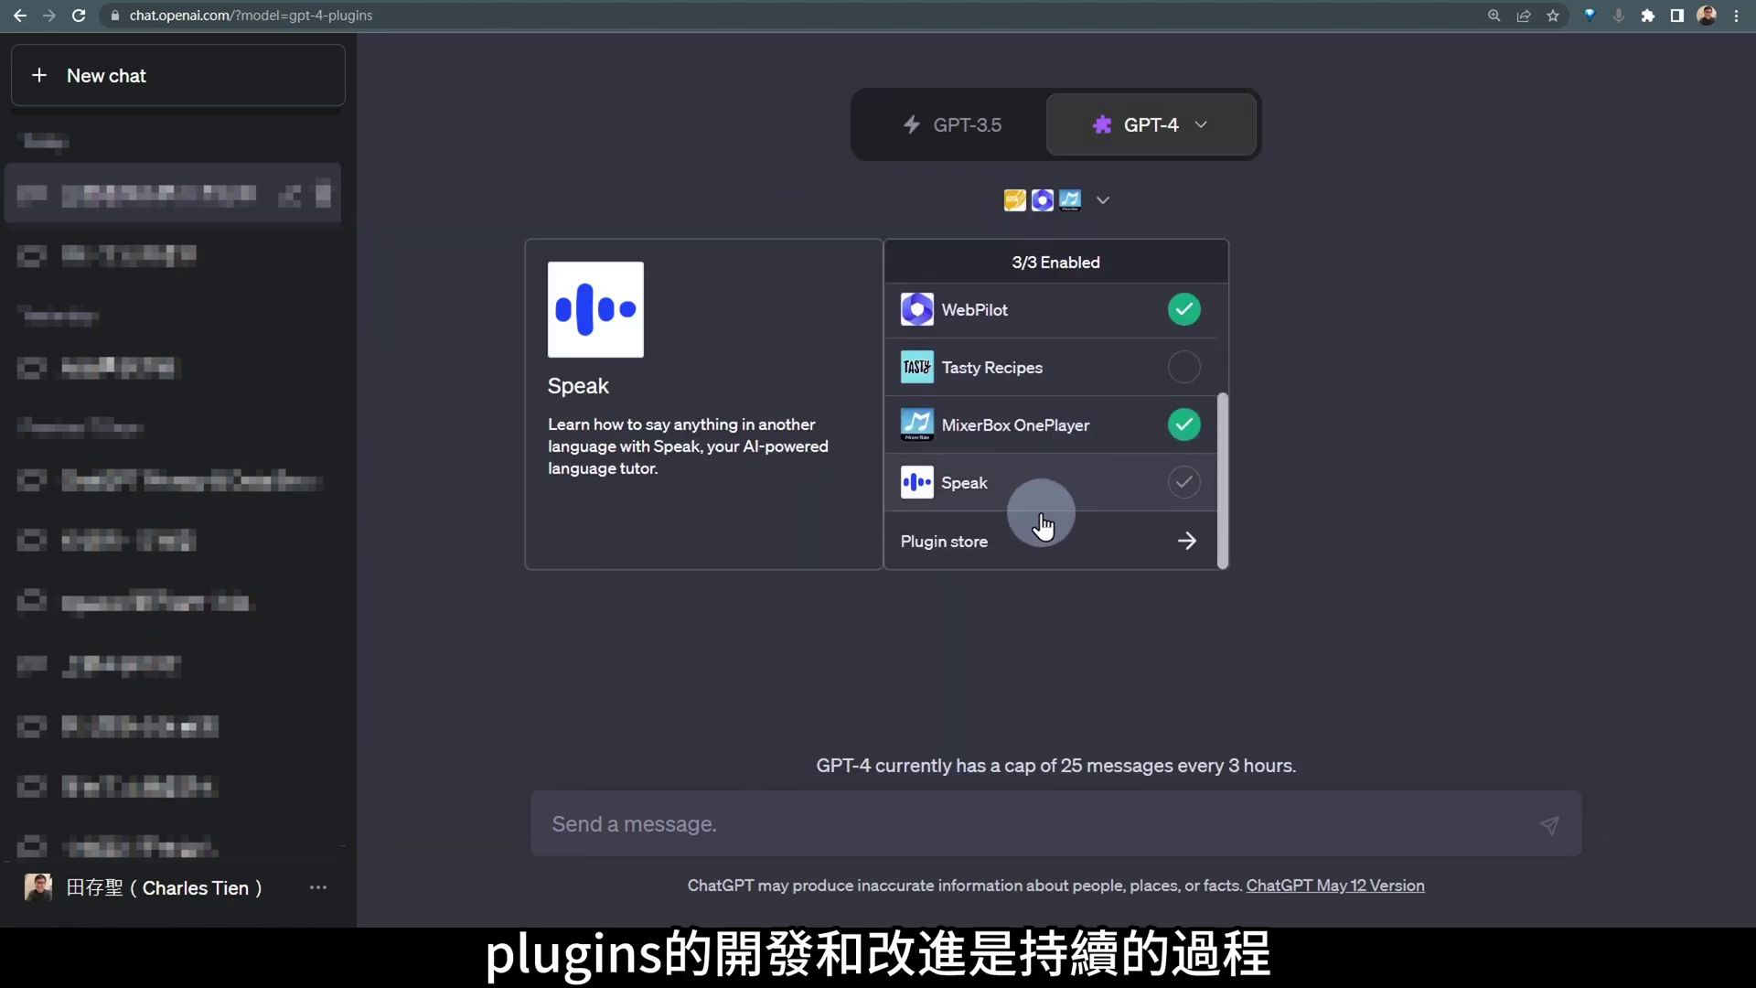
left_click(1043, 533)
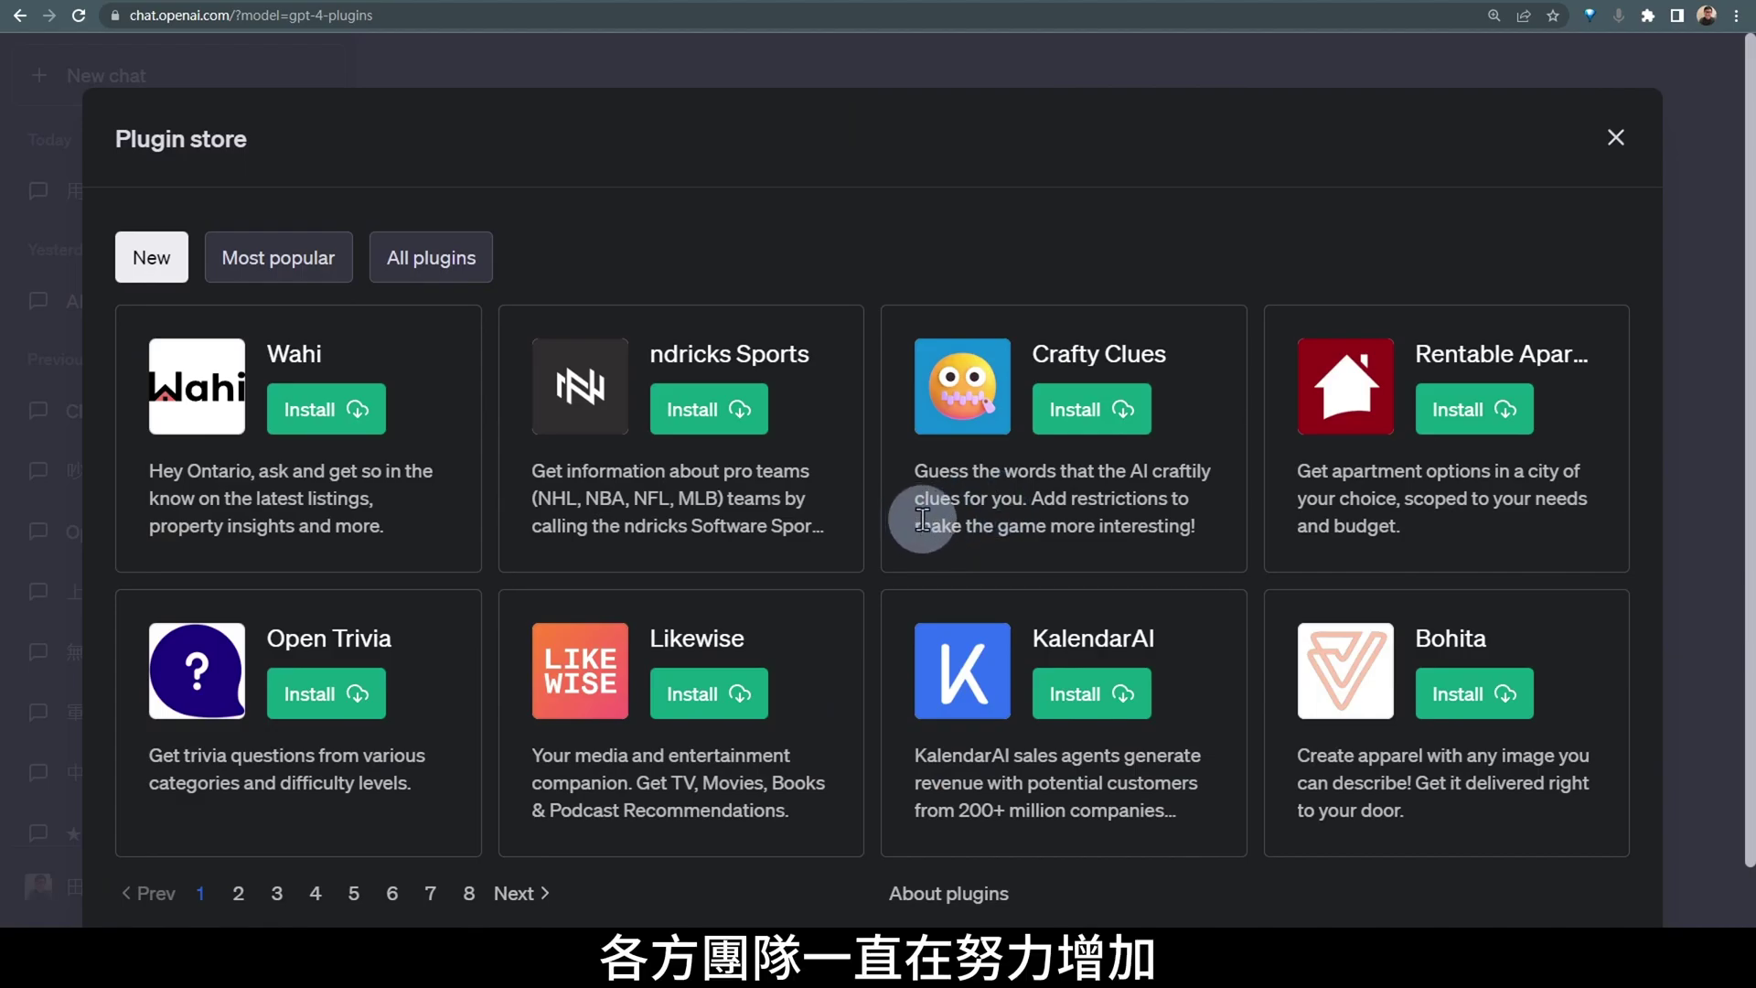
scroll(924, 519, "down", 1)
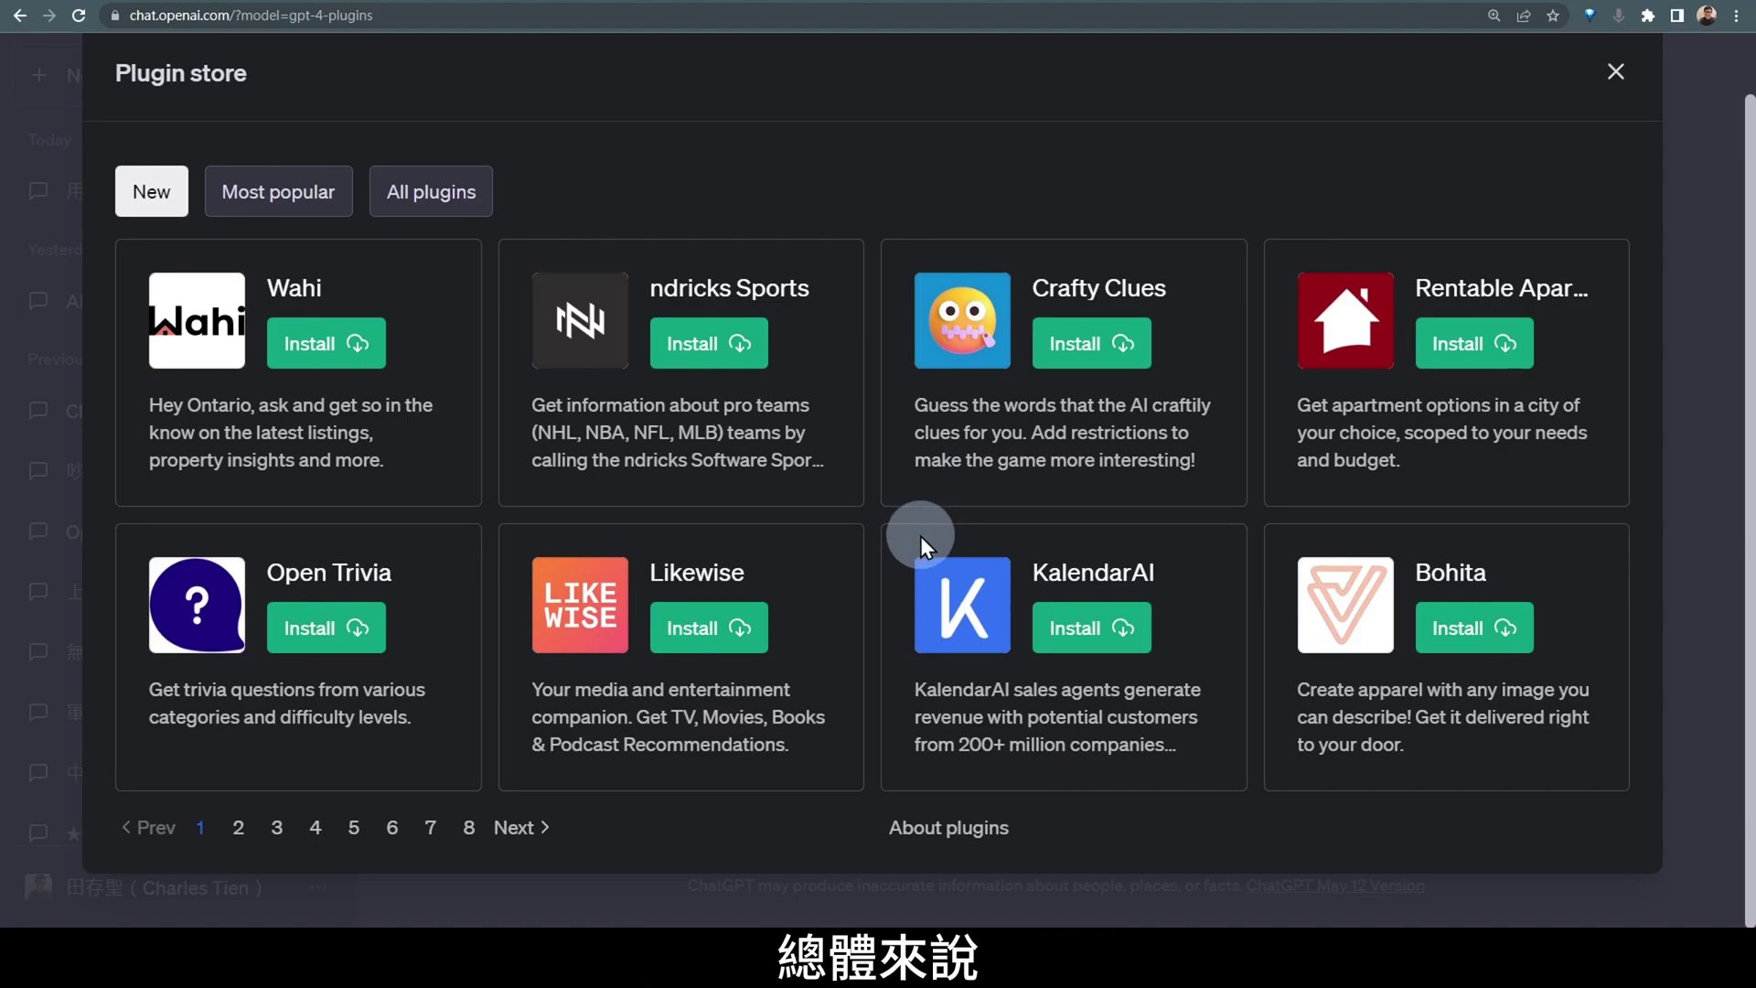
scroll(878, 640, "up", 1)
scroll(695, 782, "down", 1)
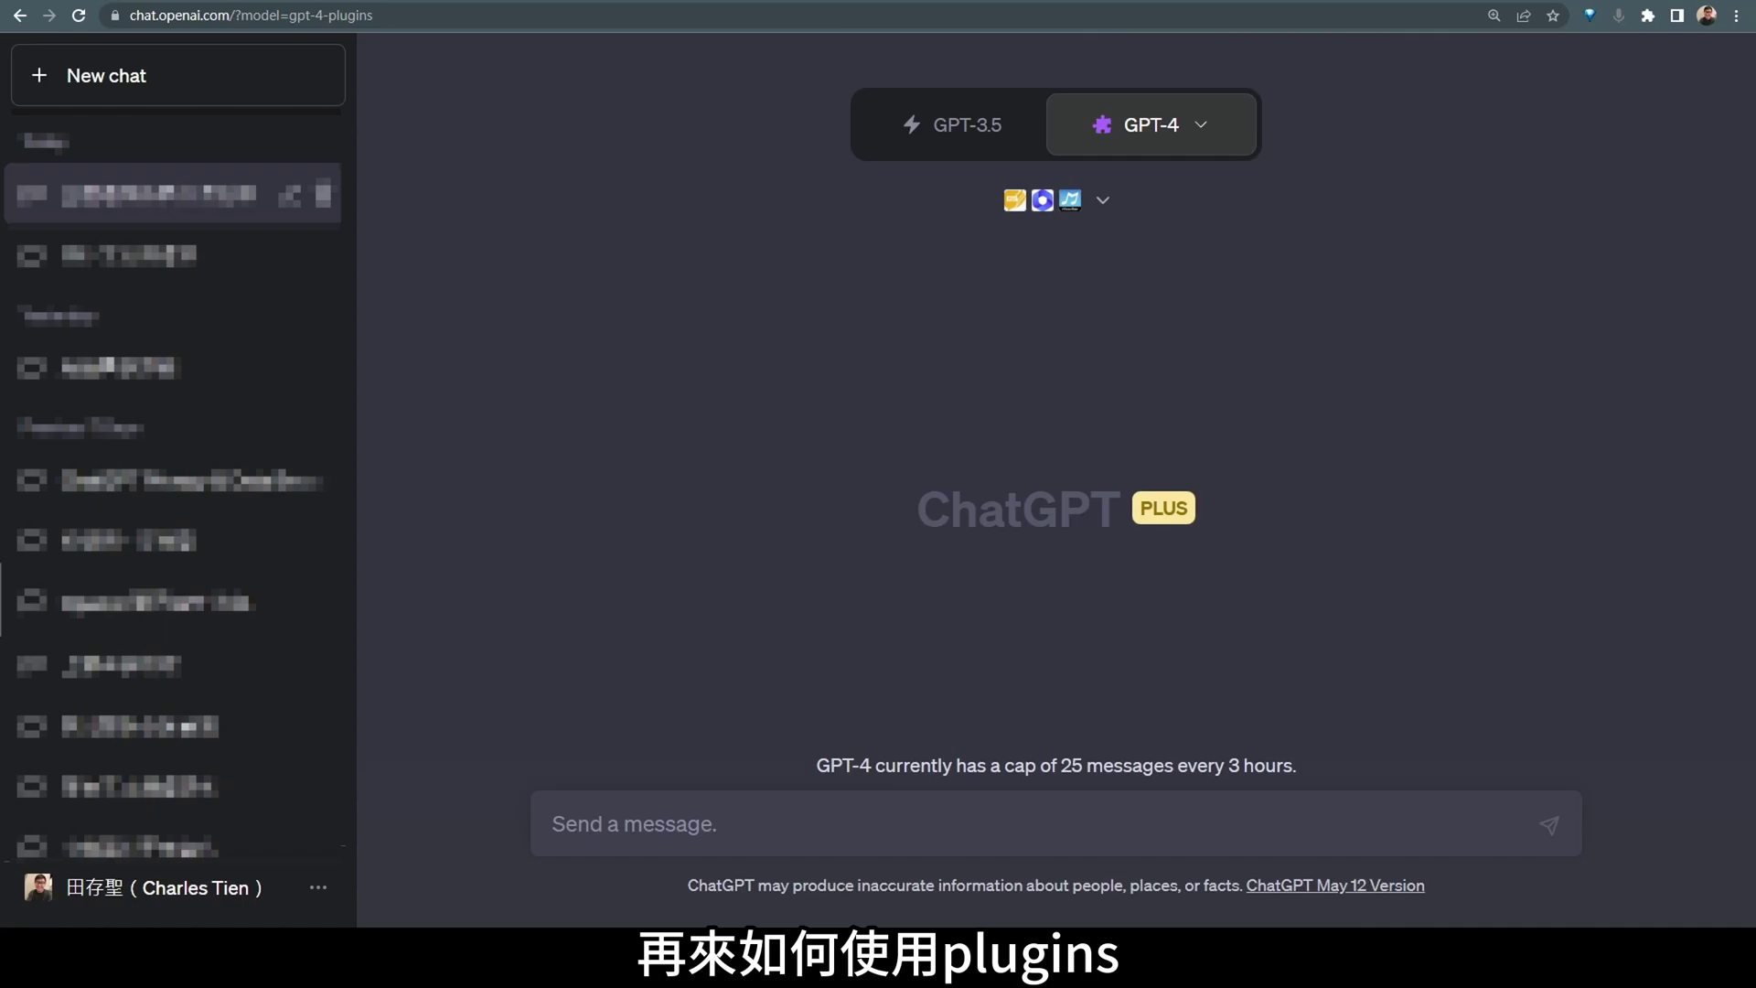
Highlight the ChatGPT Plus label, clear the selection, and open the Beta features section of the account settings
double_click(1134, 518)
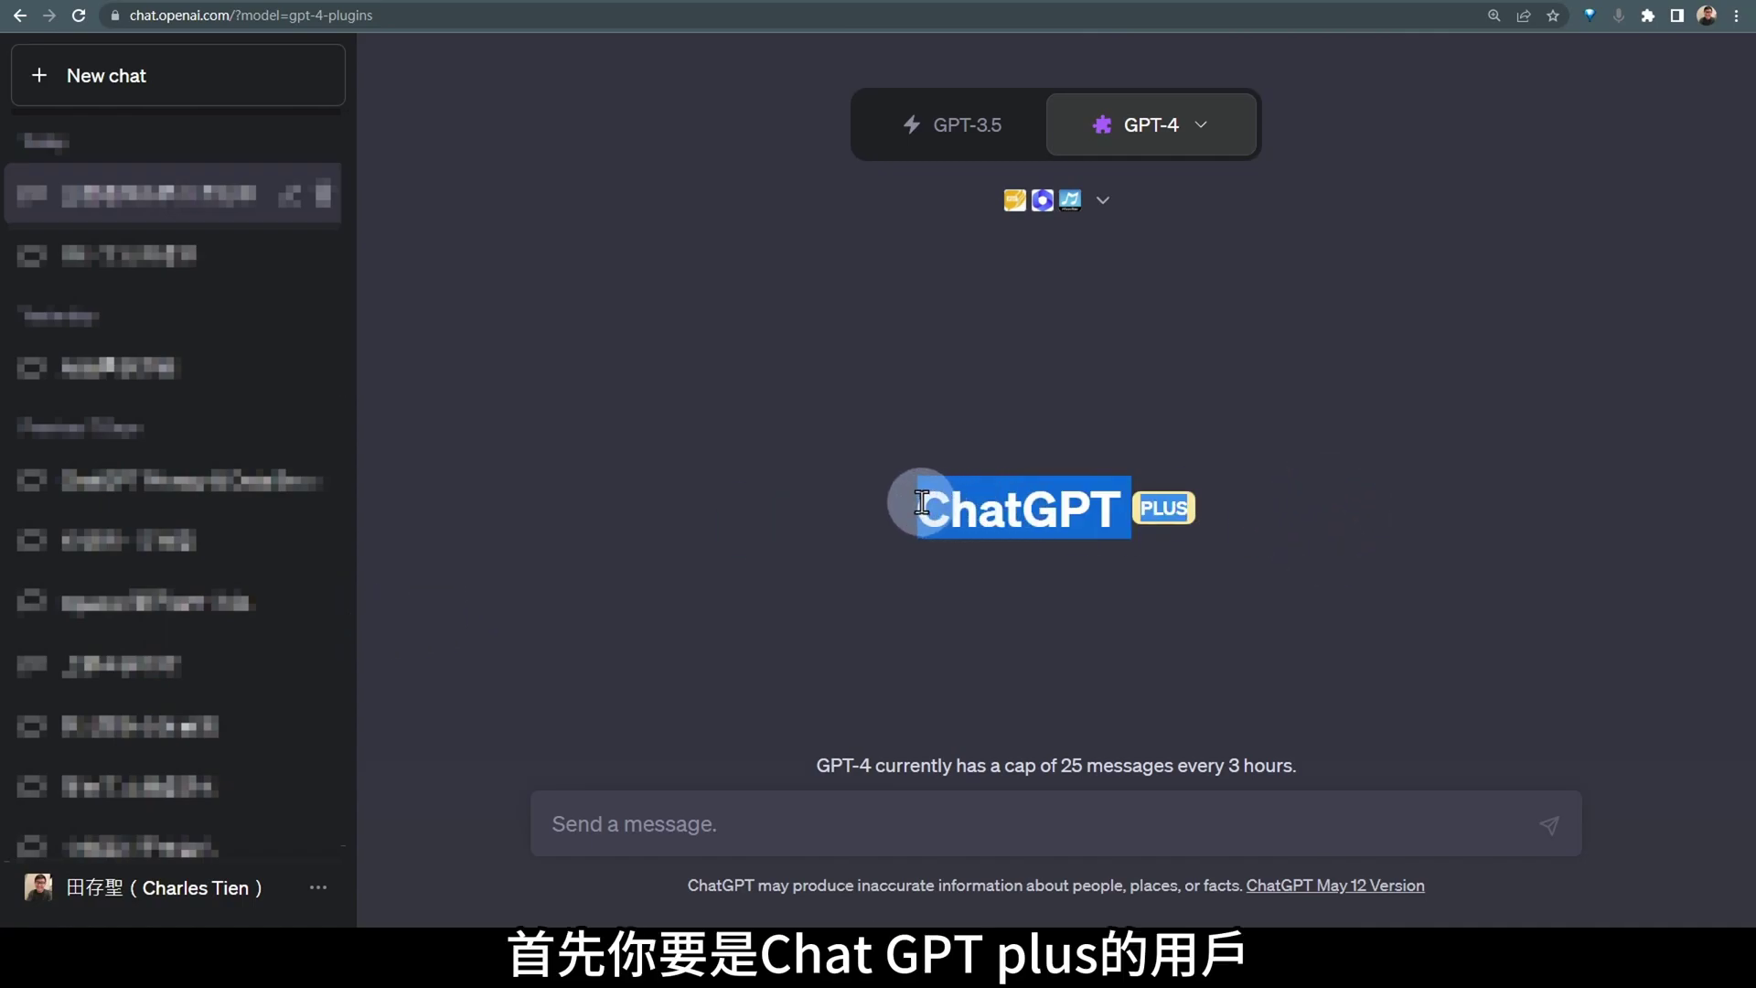
left_click(1156, 541)
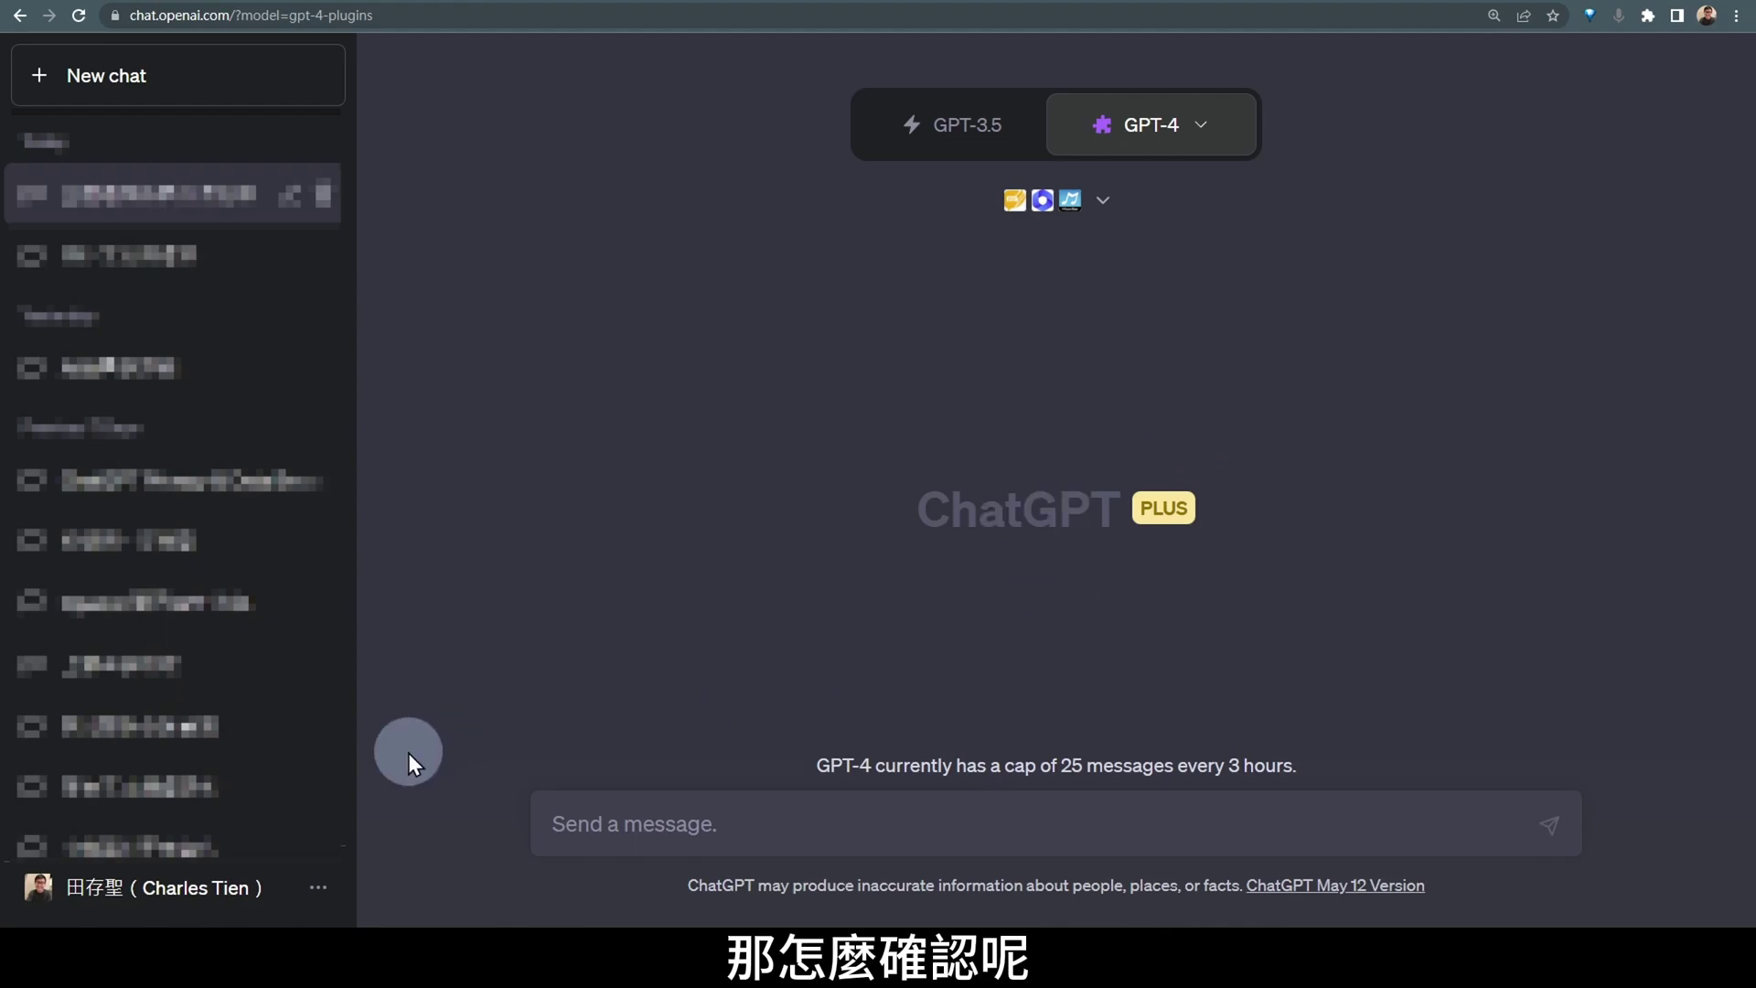
left_click(315, 891)
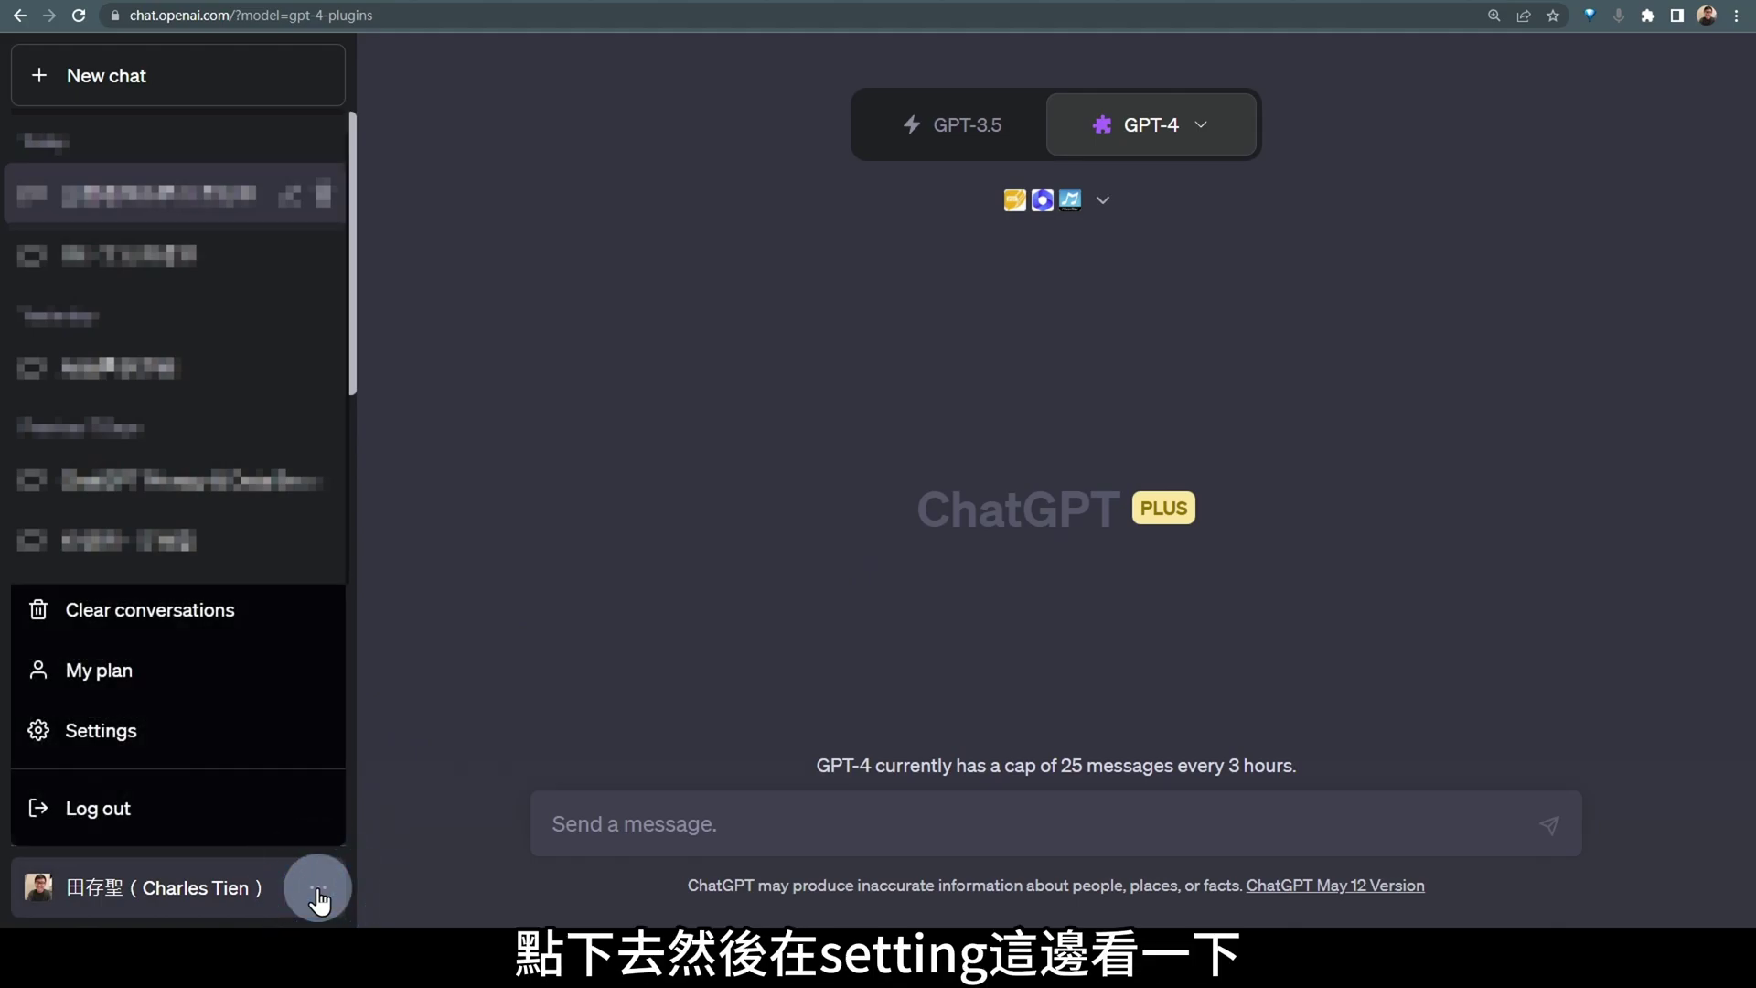
left_click(153, 749)
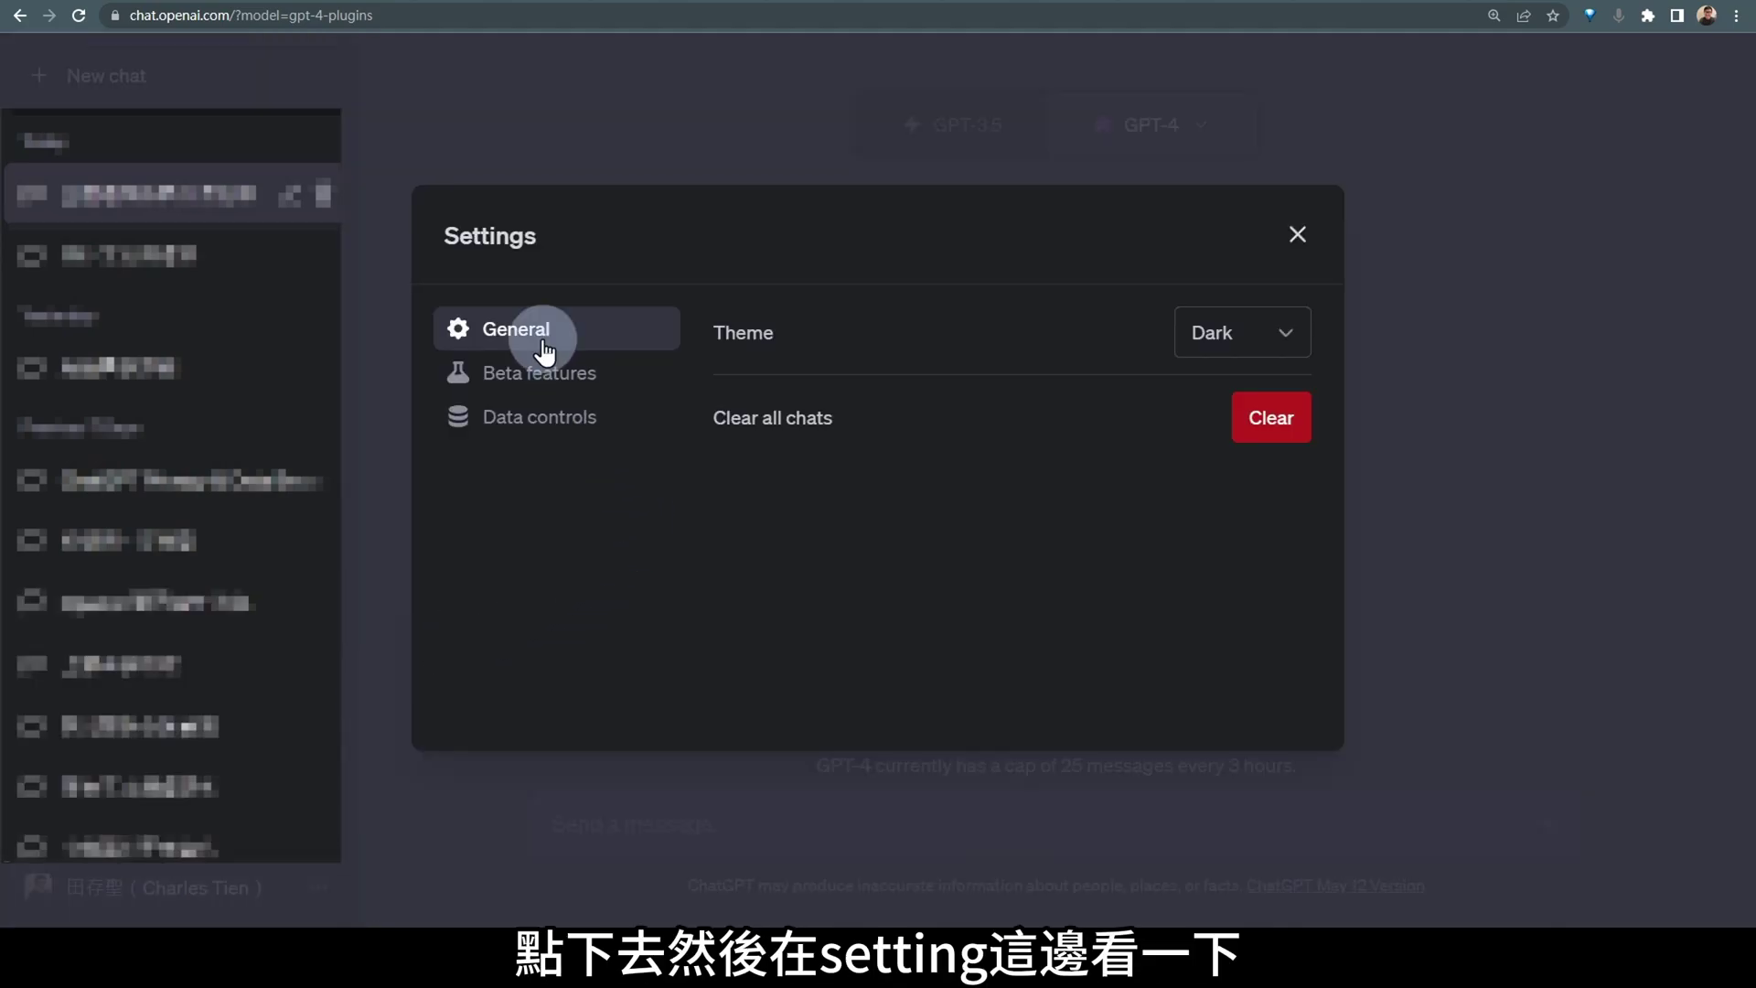
left_click(542, 383)
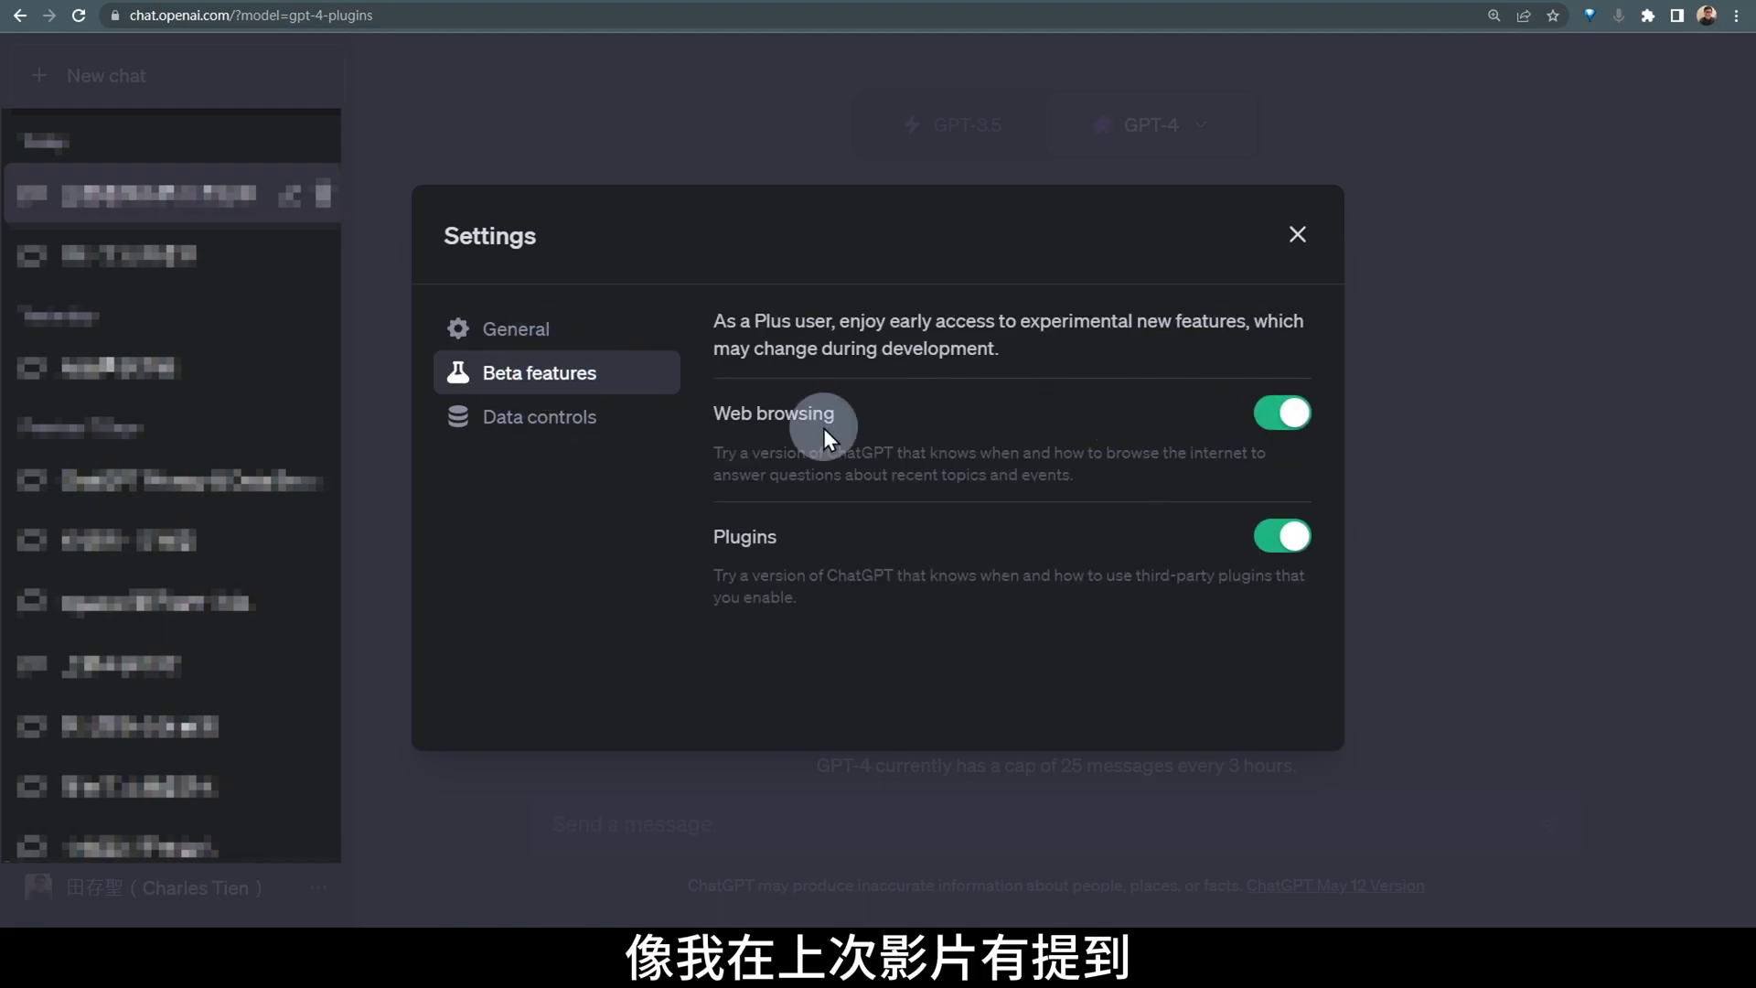
Check the Web browsing and Plugins options in Beta features, highlighting each option's name
left_click_drag(715, 411, 902, 412)
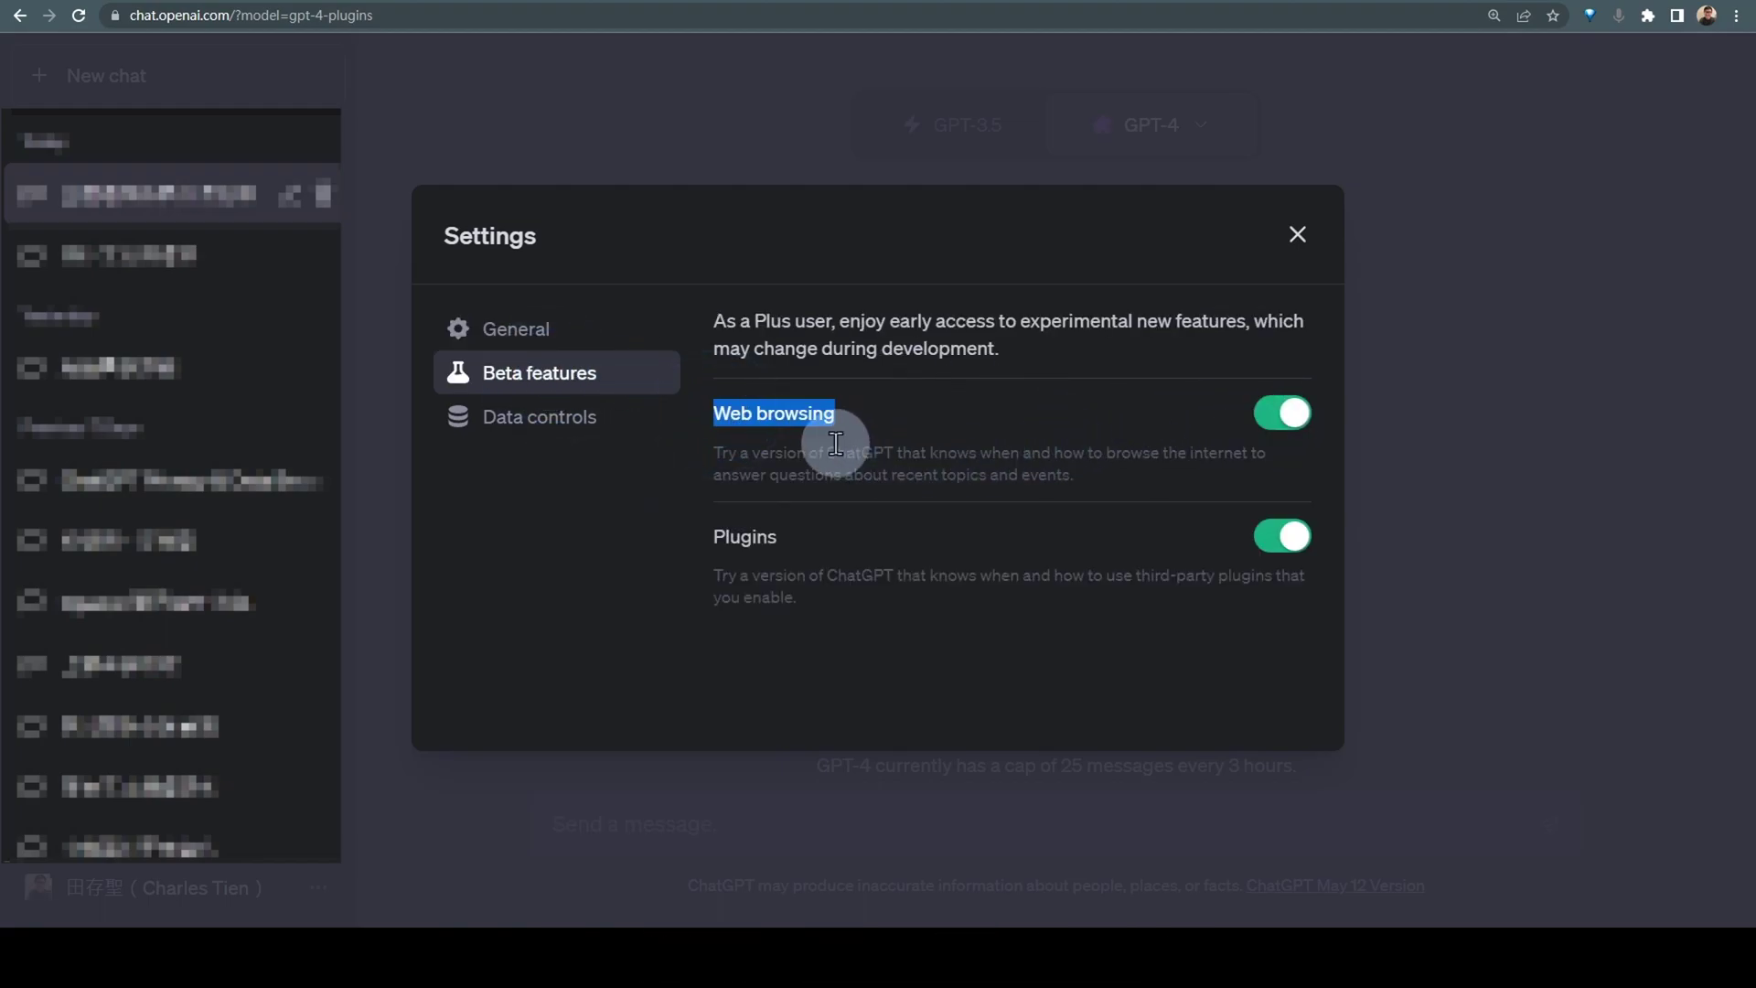
left_click(1215, 421)
left_click_drag(716, 537, 826, 551)
left_click(905, 604)
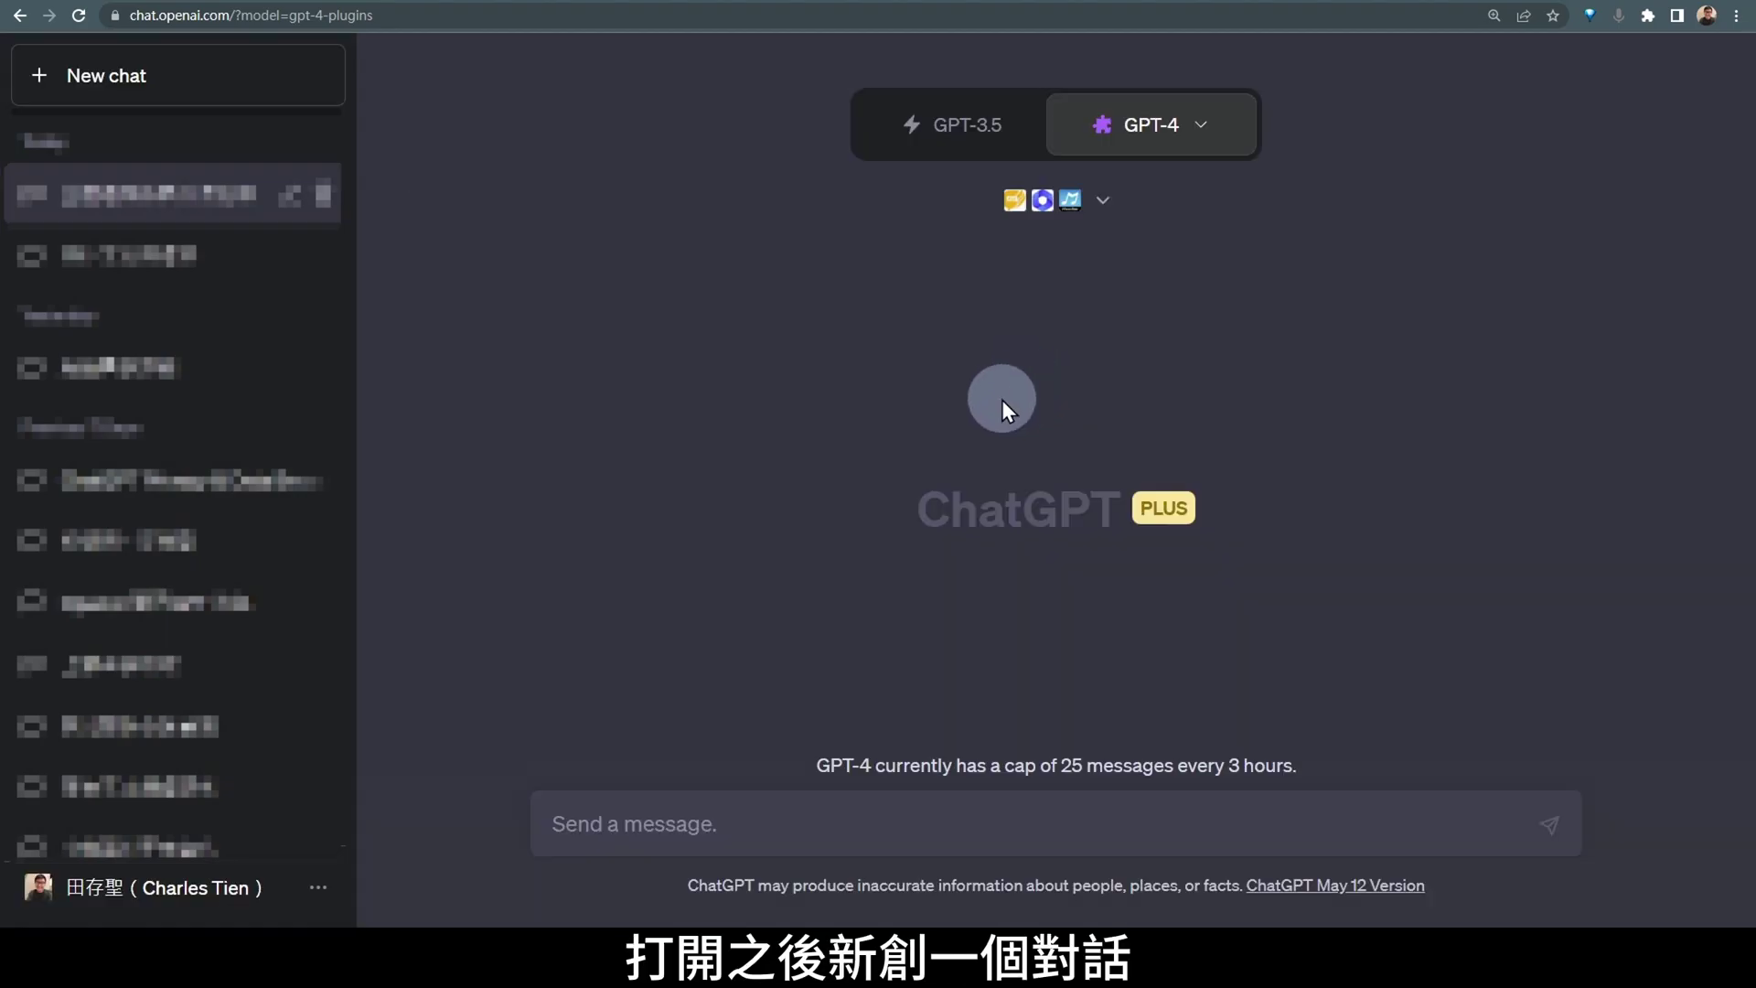
Start a new chat and choose the Plugins (Beta) version of GPT-4 for it
left_click(119, 69)
mouse_move(1176, 118)
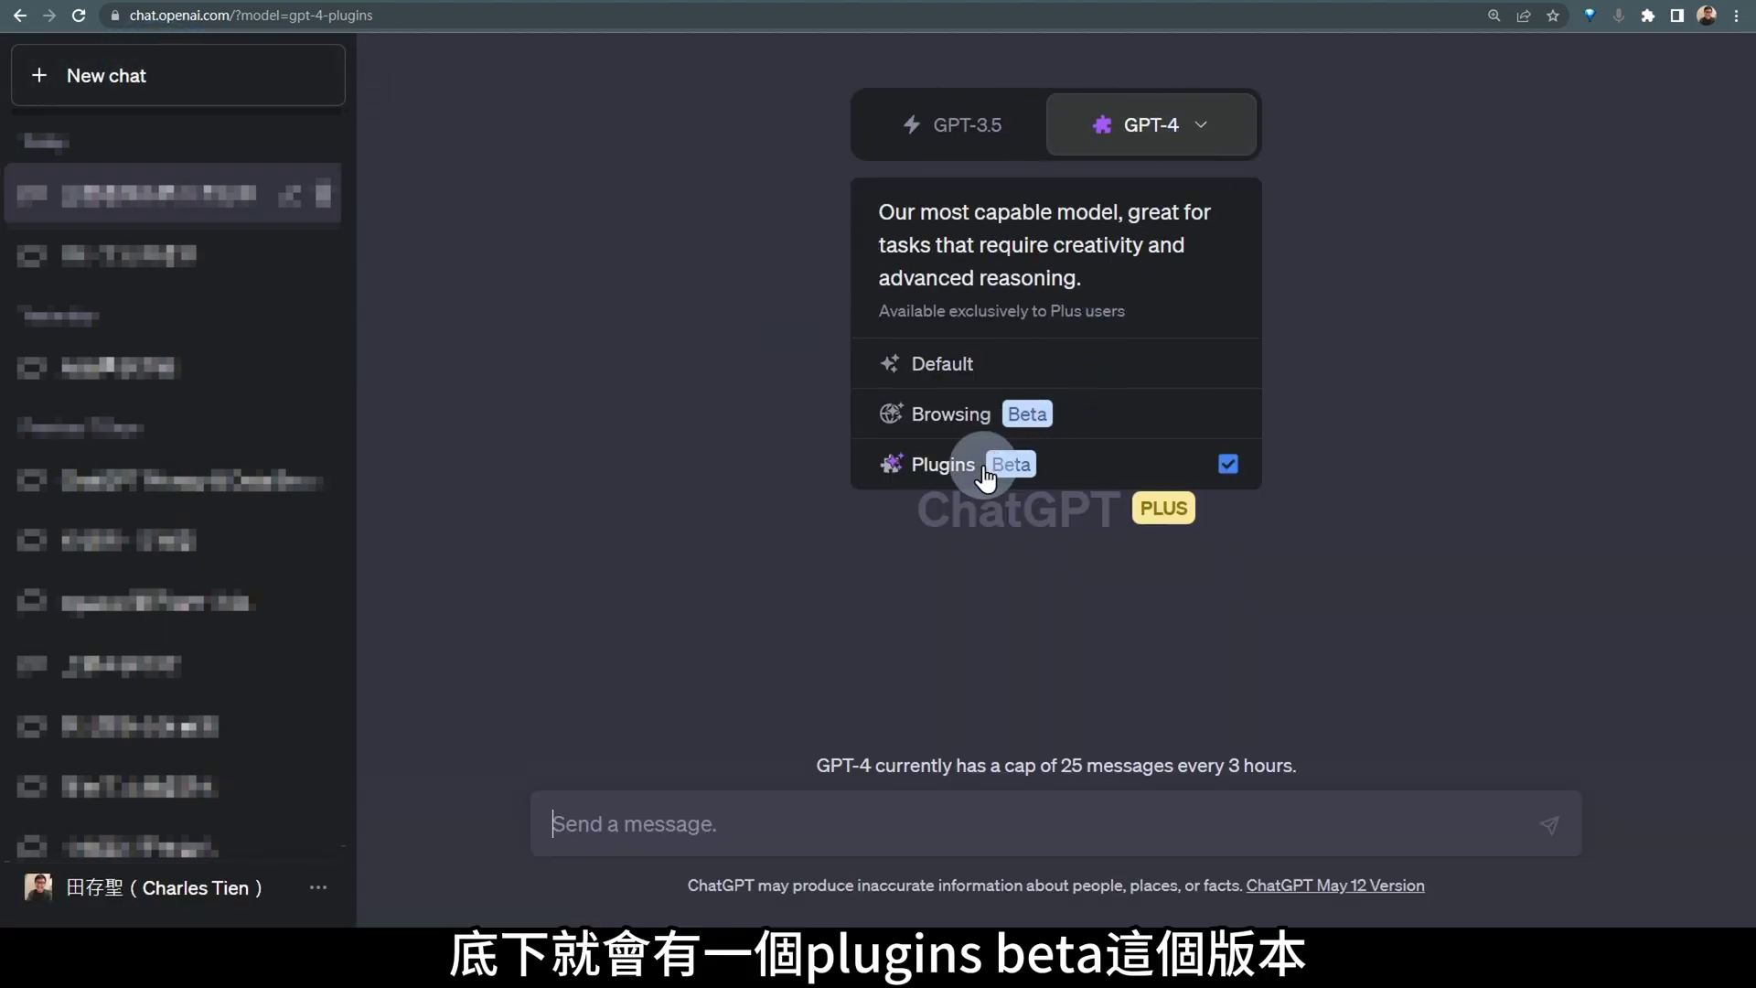
left_click(1131, 475)
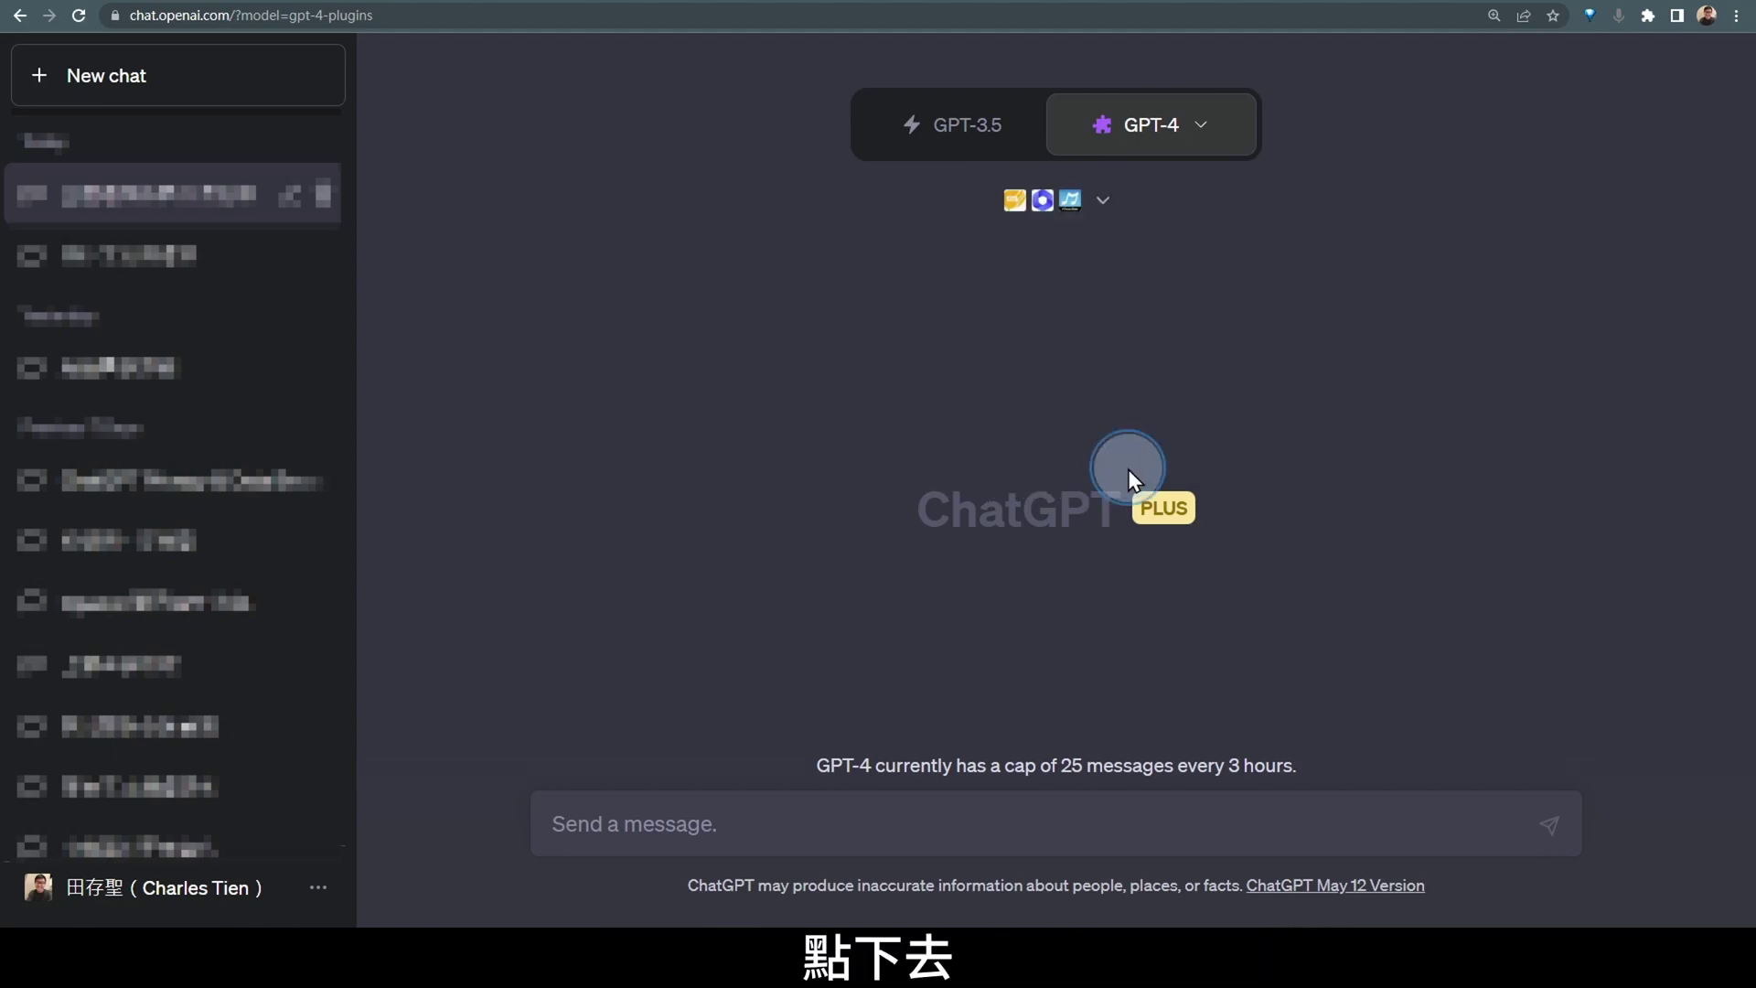
Open the Plugin store from the end of the new chat's list of installed plugins
left_click(1102, 207)
scroll(1088, 339, "down", 3)
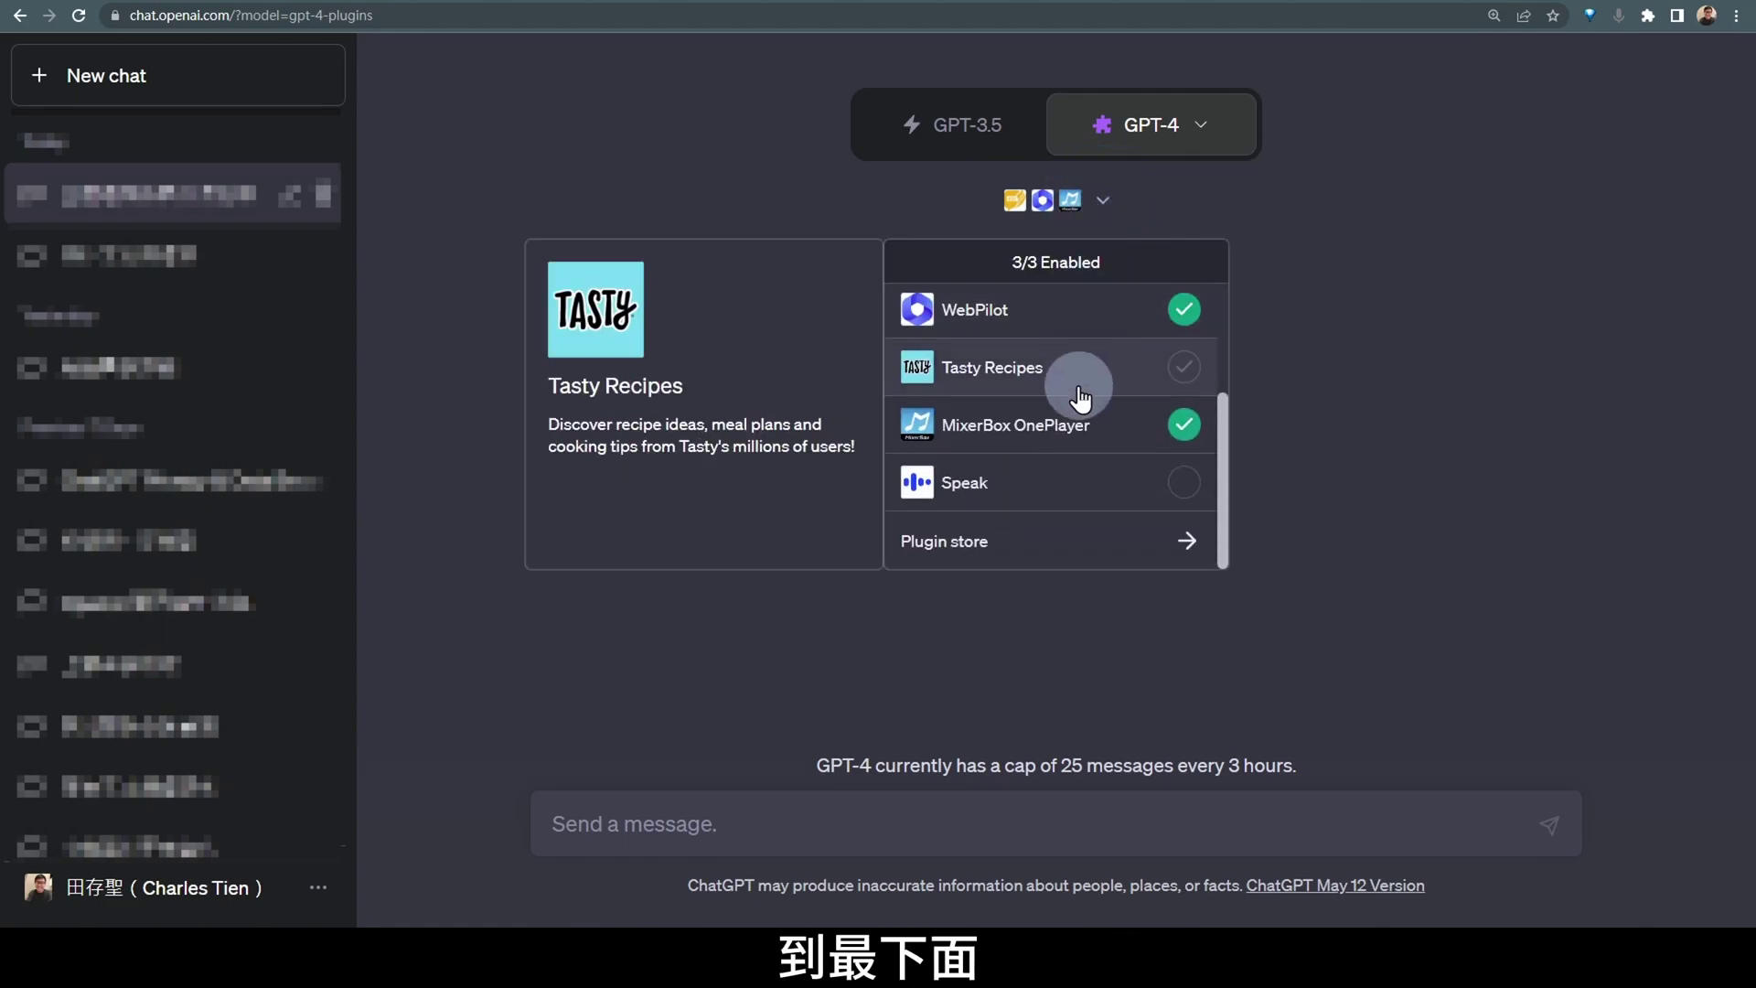
left_click(1029, 554)
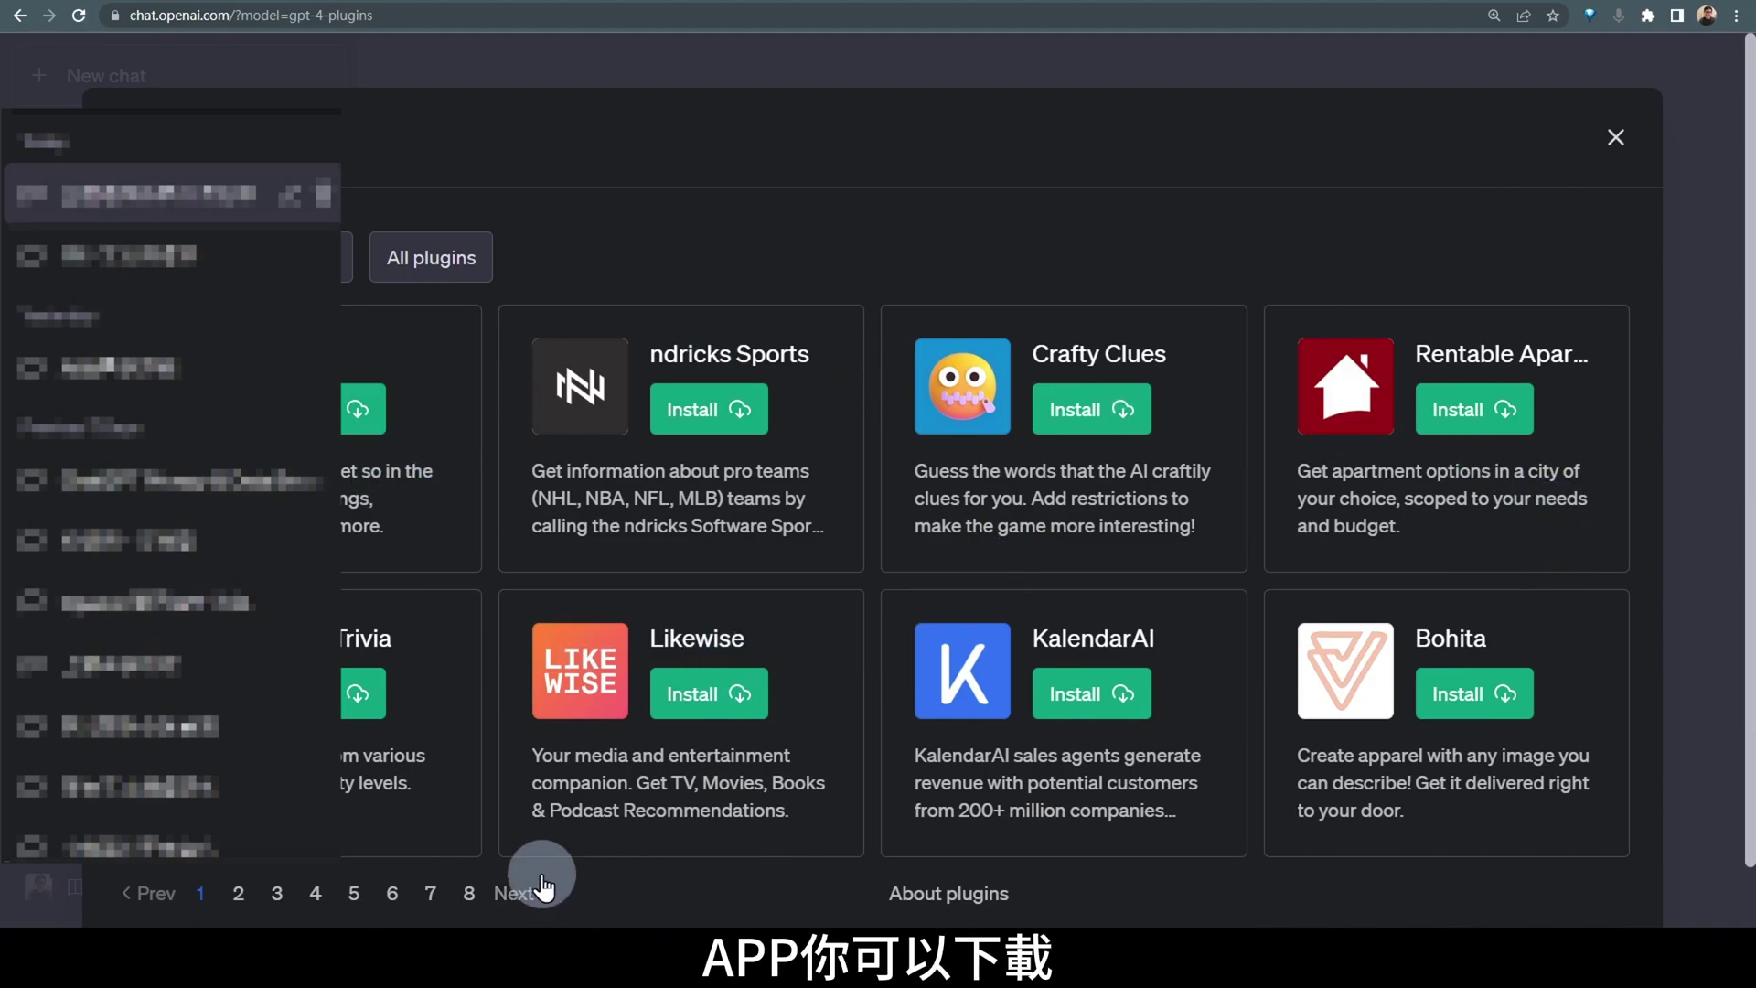
Page through the new plugins up to page 8, then return to page 1 of the store
left_click(514, 900)
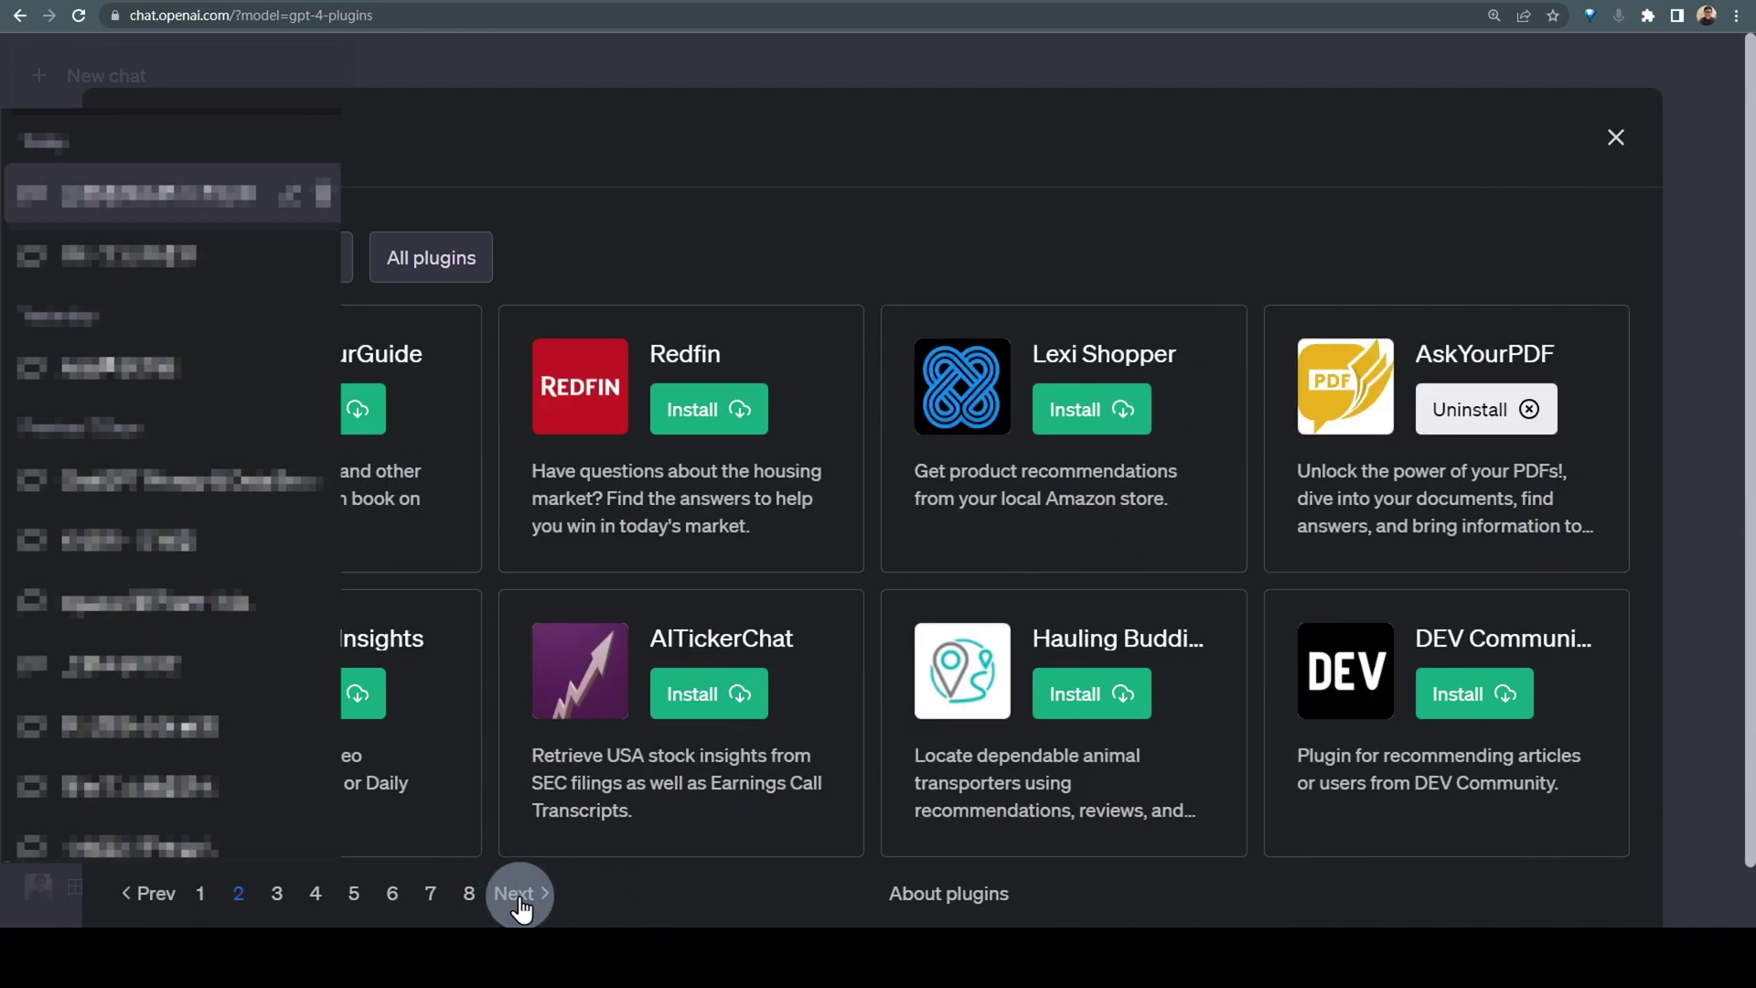
left_click(518, 901)
left_click(519, 901)
left_click(518, 901)
left_click(519, 901)
left_click(519, 901)
left_click(519, 901)
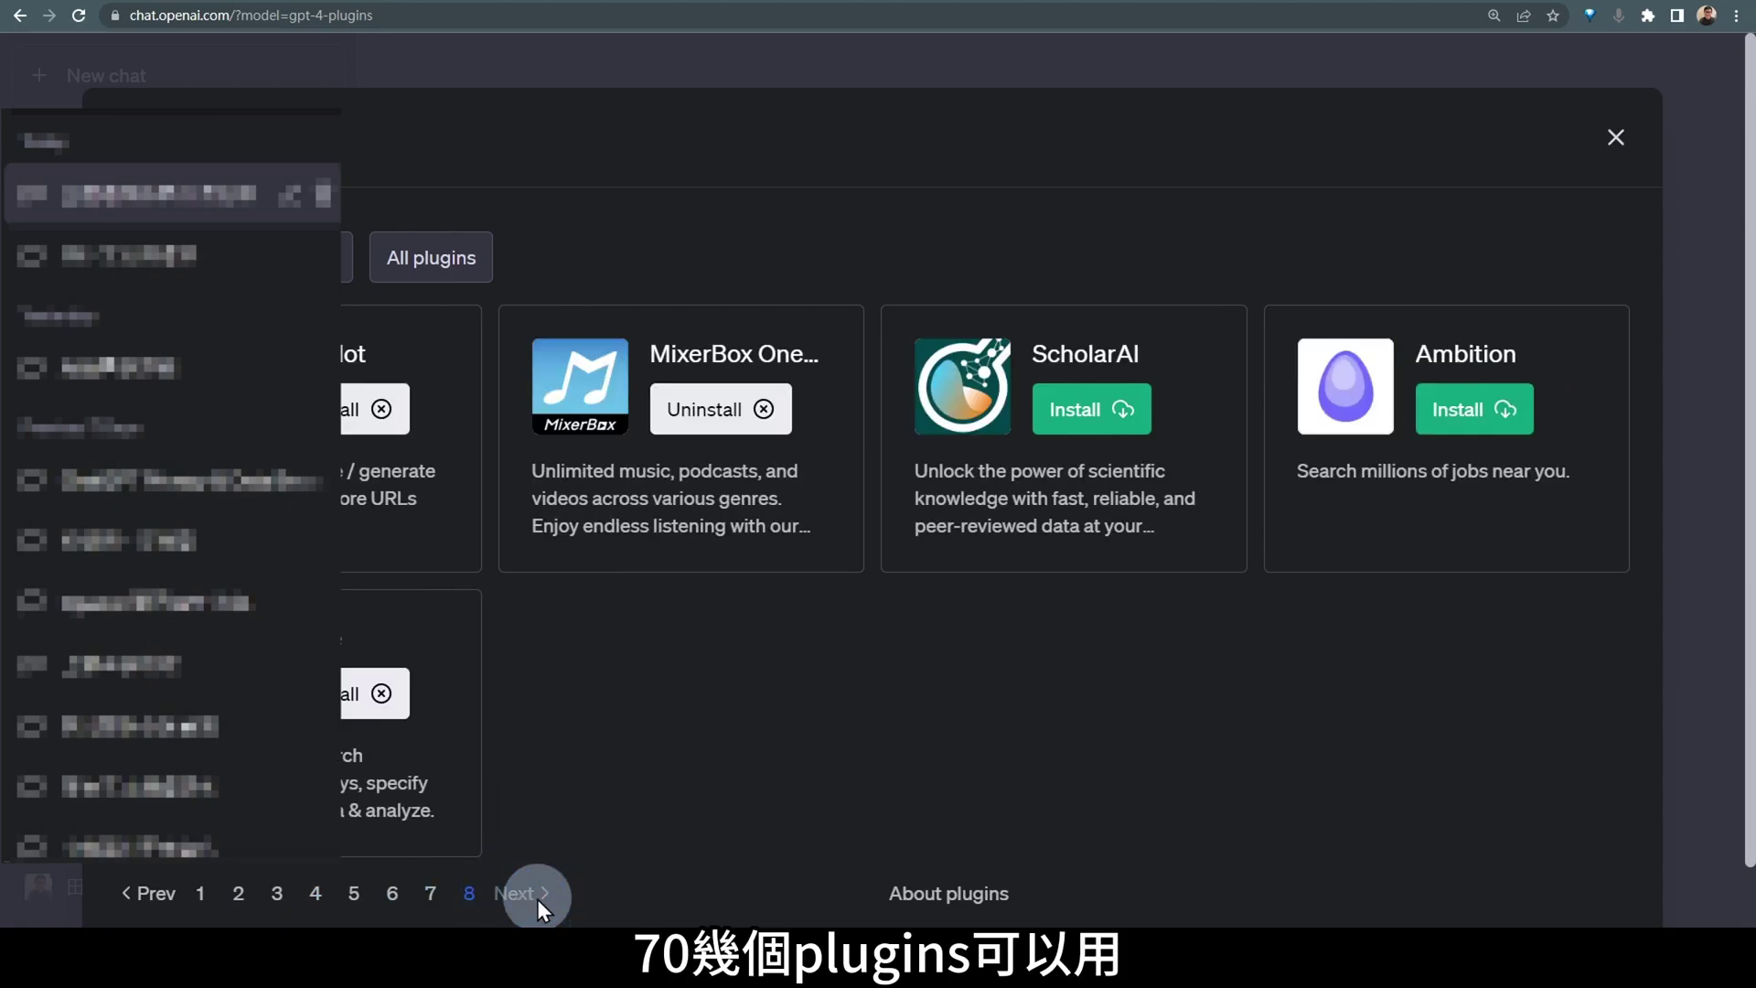
left_click(157, 905)
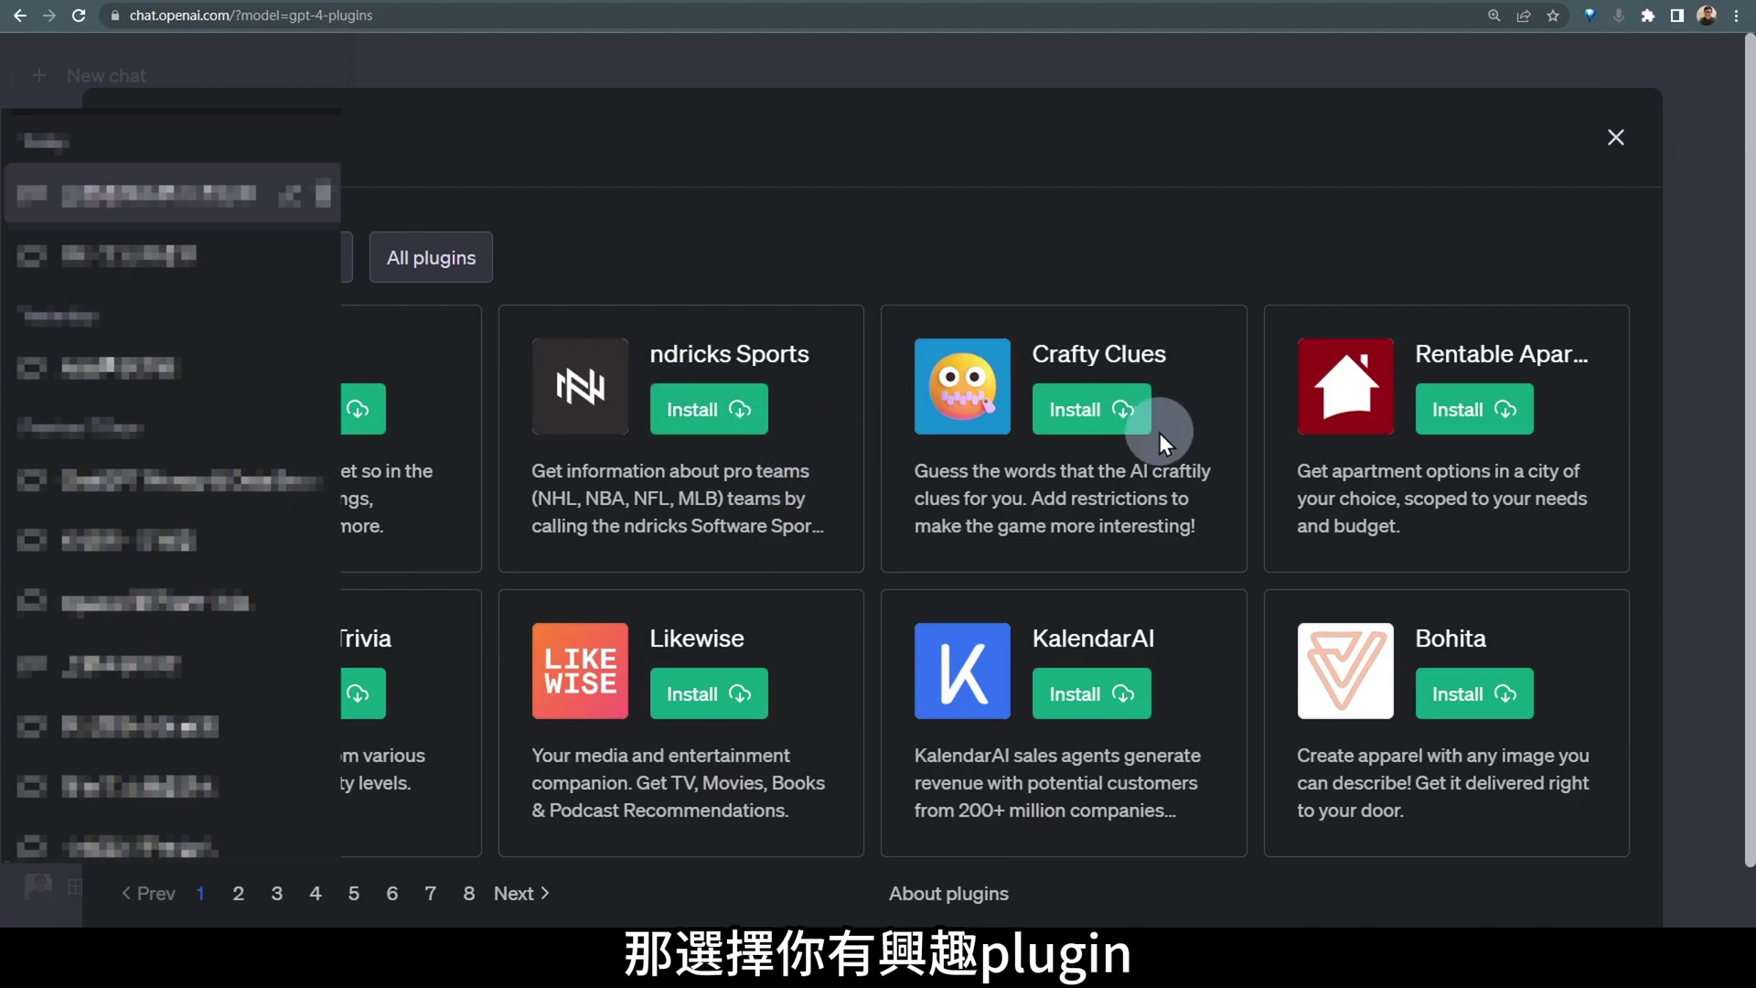
Close the Plugin store and highlight the enabled-plugin count in the chat's plugin list
left_click(917, 321)
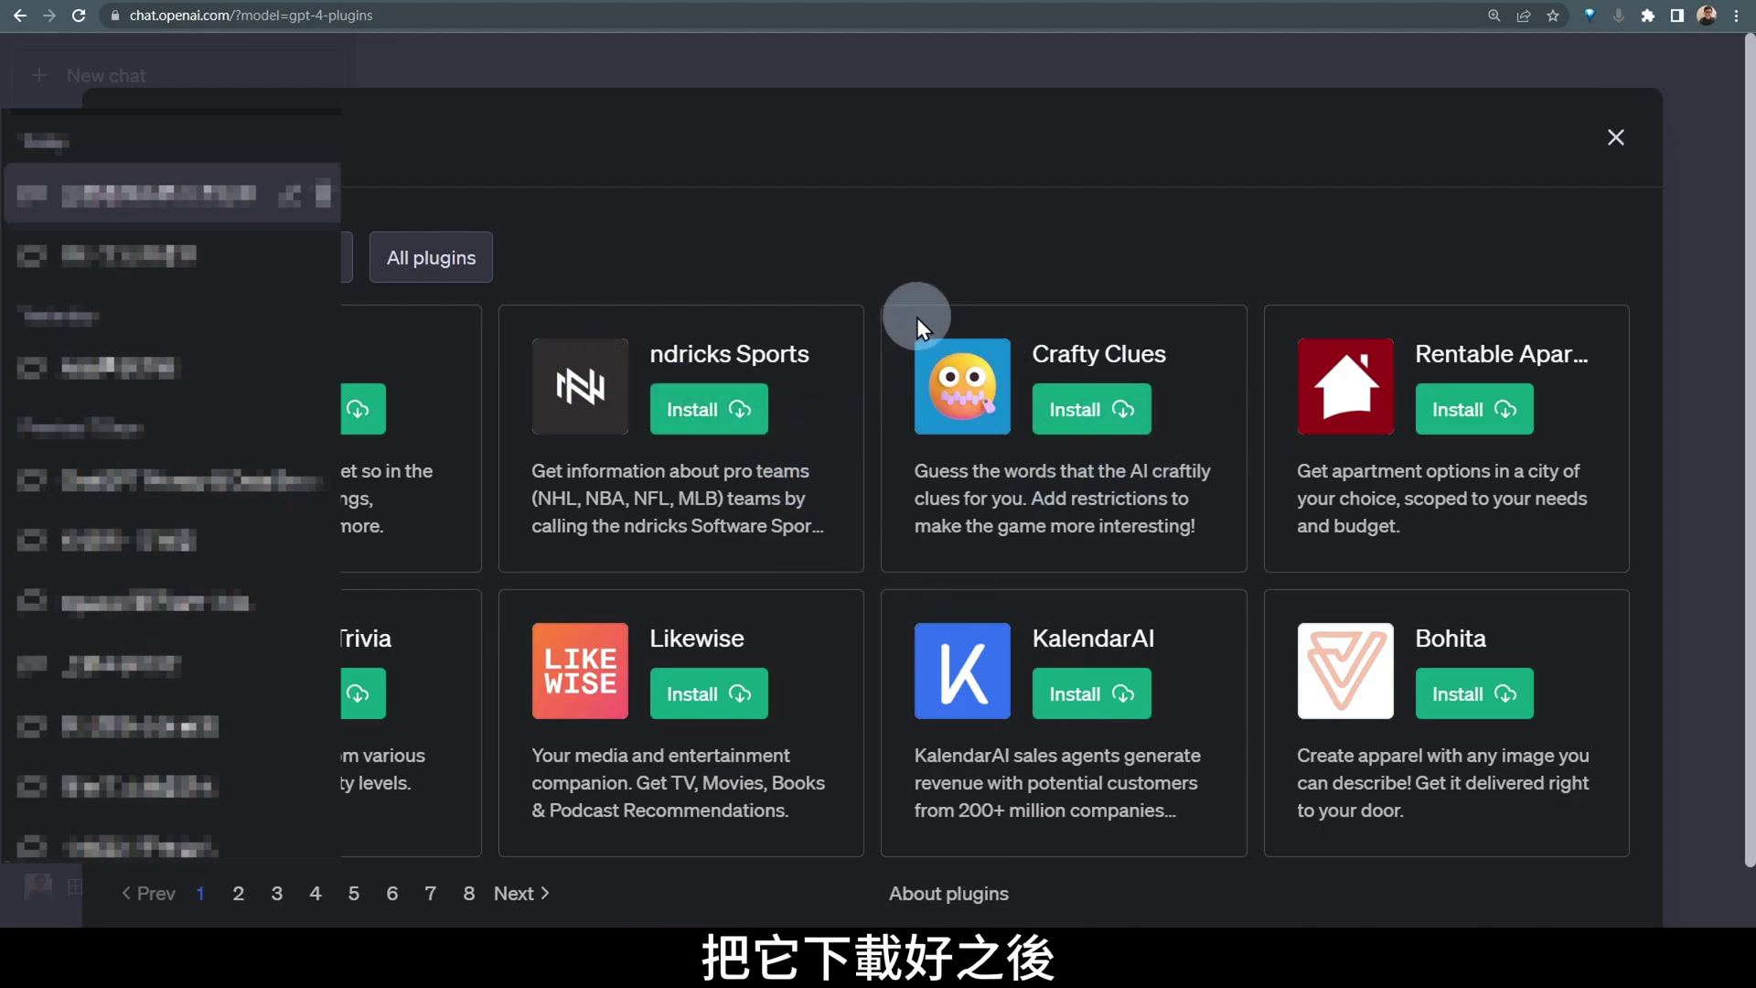
left_click(1628, 152)
left_click(1058, 202)
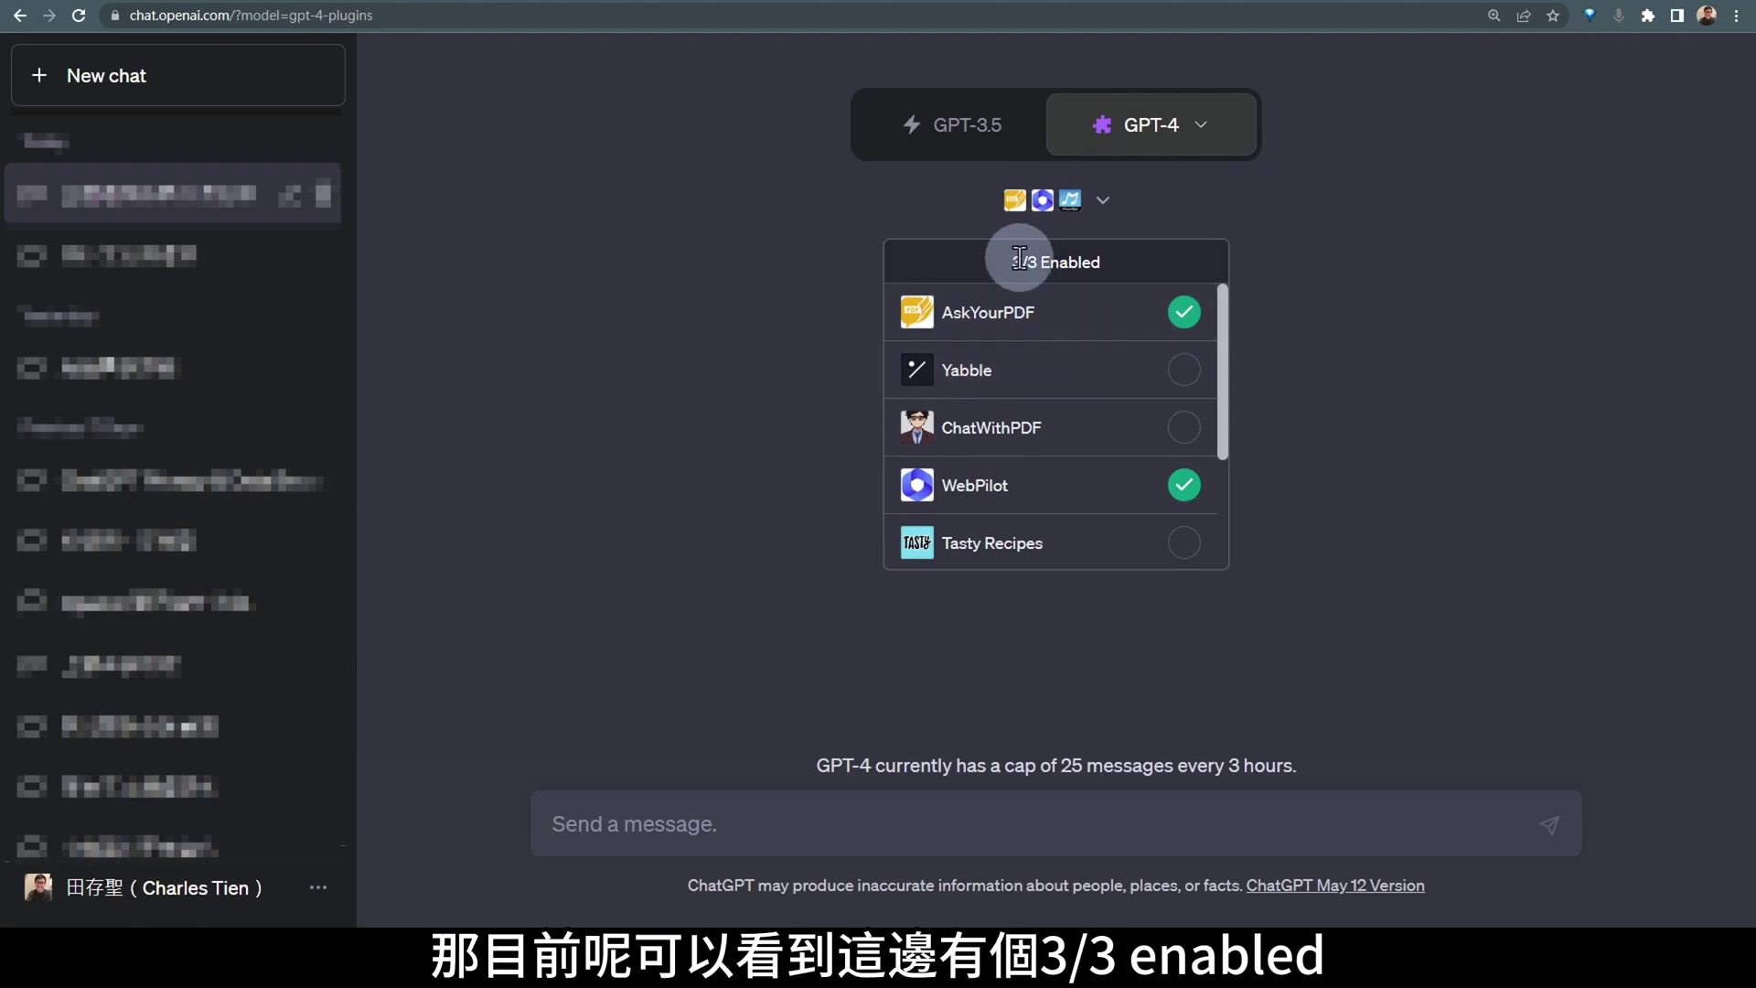
left_click_drag(1019, 258, 1103, 273)
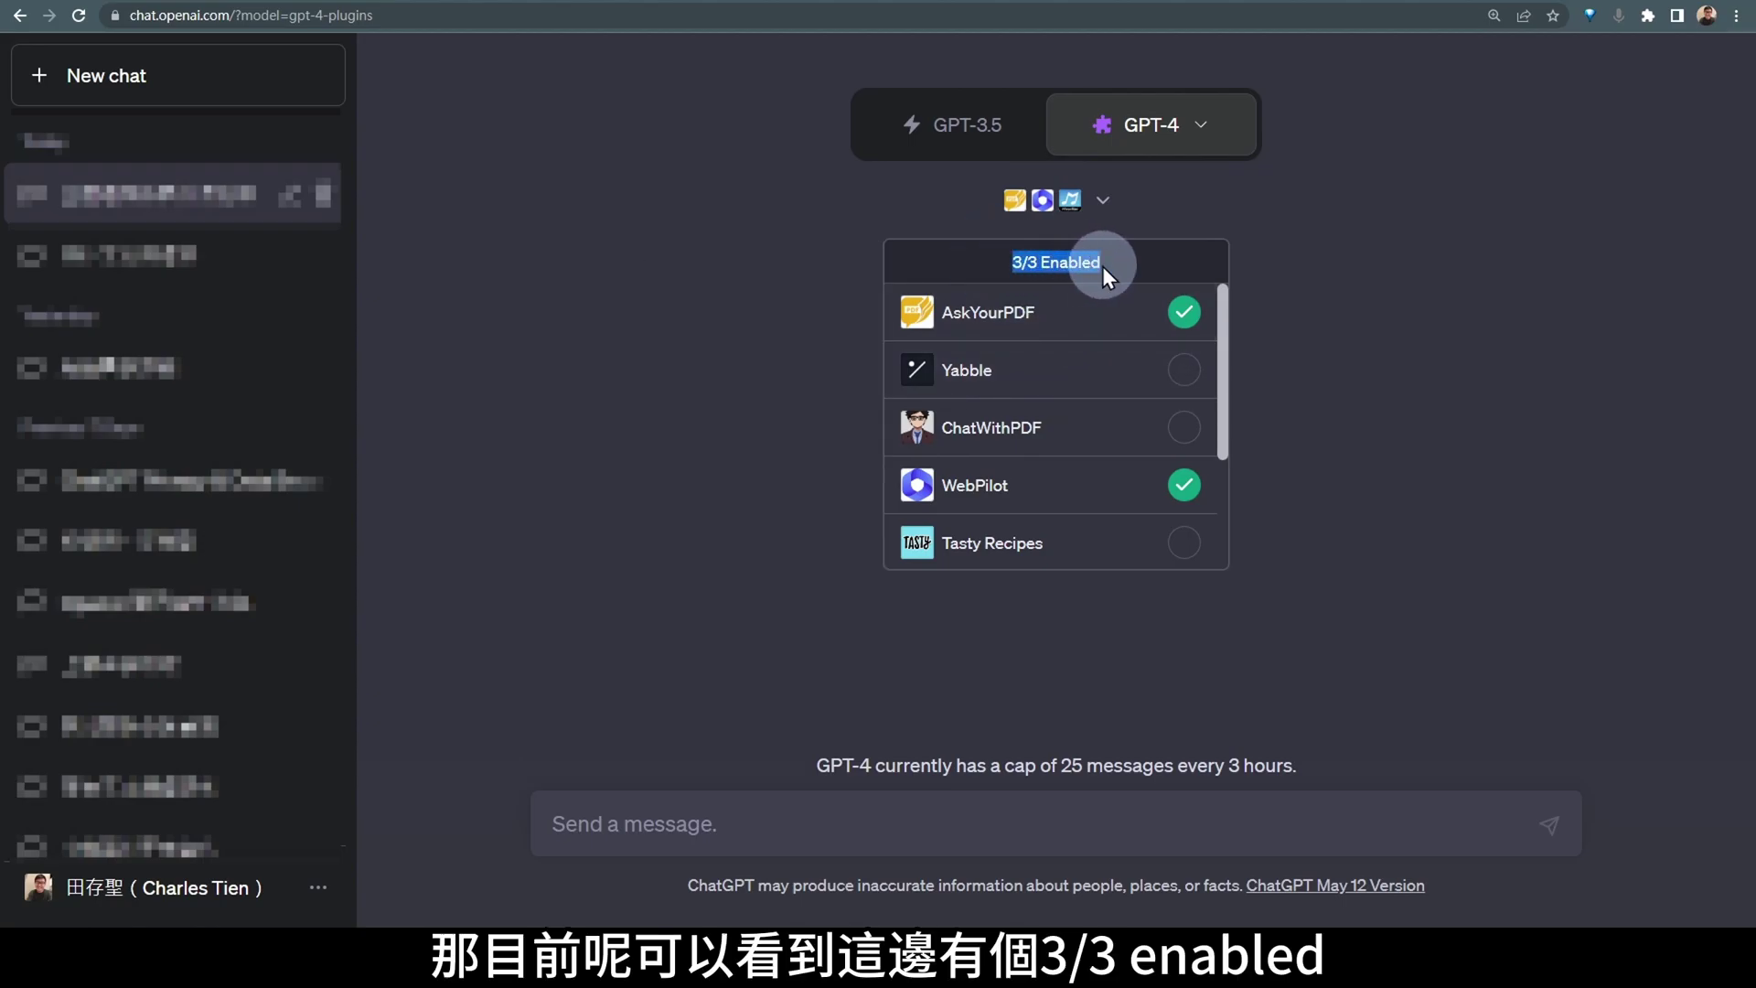
left_click(1103, 271)
left_click(1105, 201)
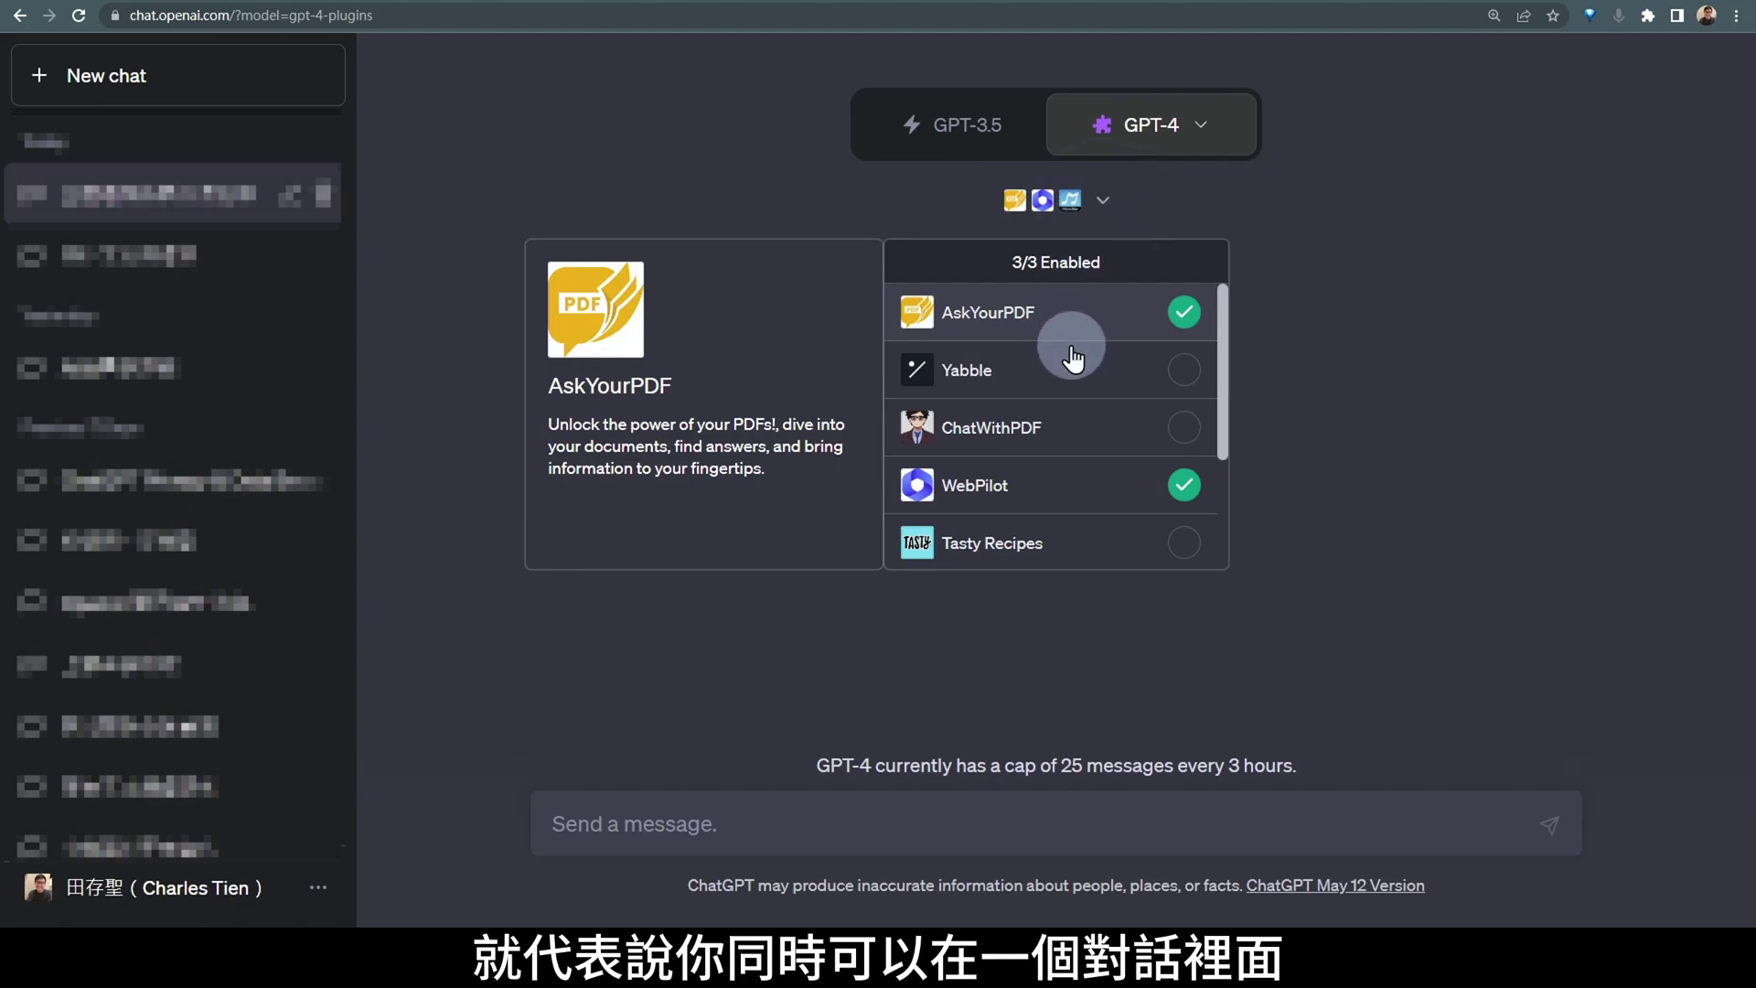
Look through the installed plugins to see which ones are enabled for the chat, then close the list
scroll(1097, 370, "down", 1)
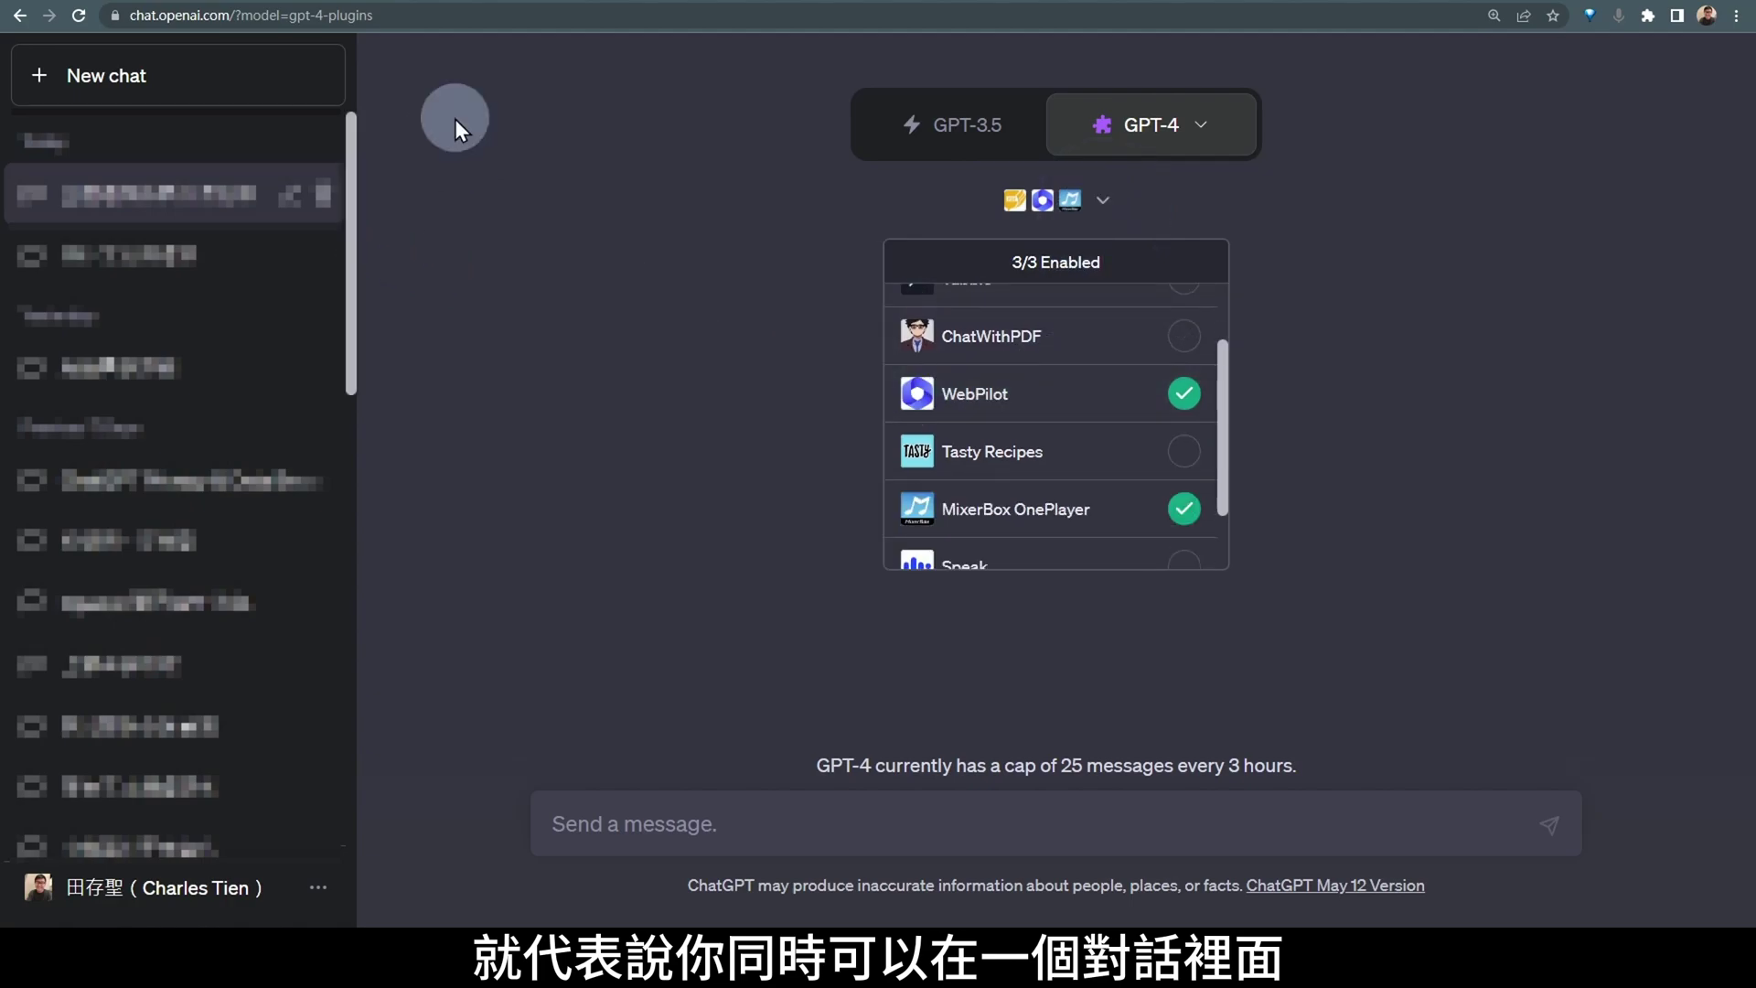
scroll(1109, 498, "down", 1)
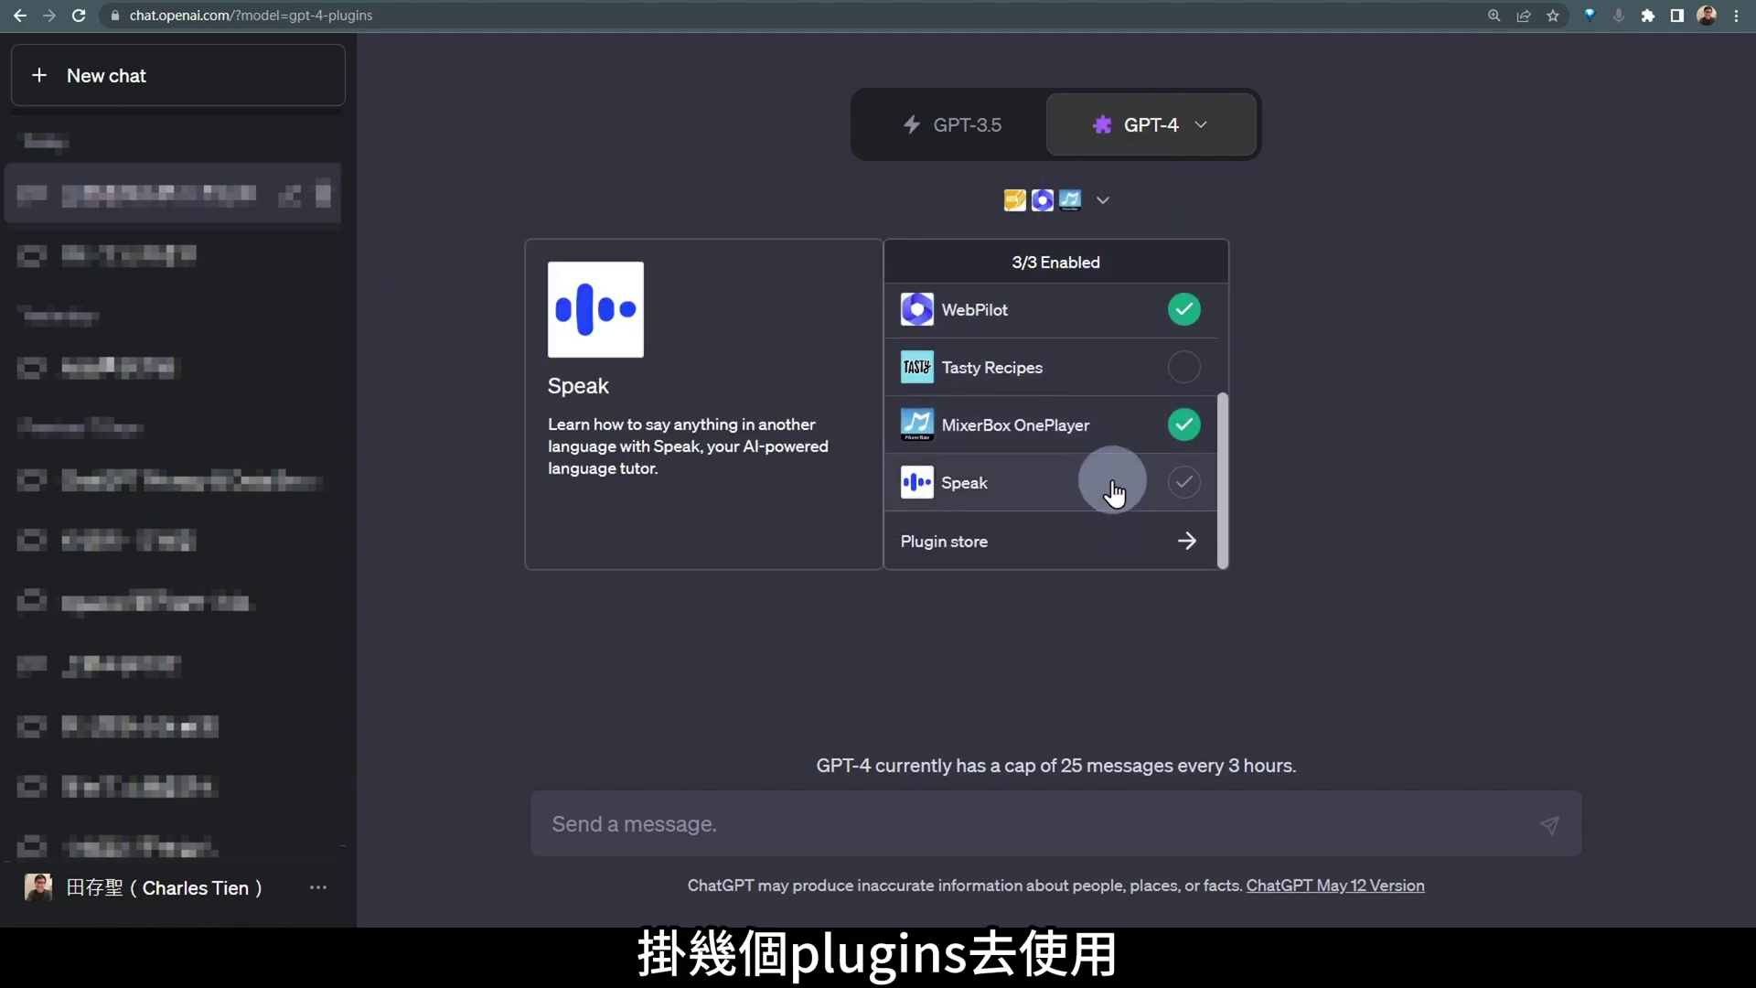
scroll(1116, 476, "up", 3)
scroll(1098, 347, "down", 3)
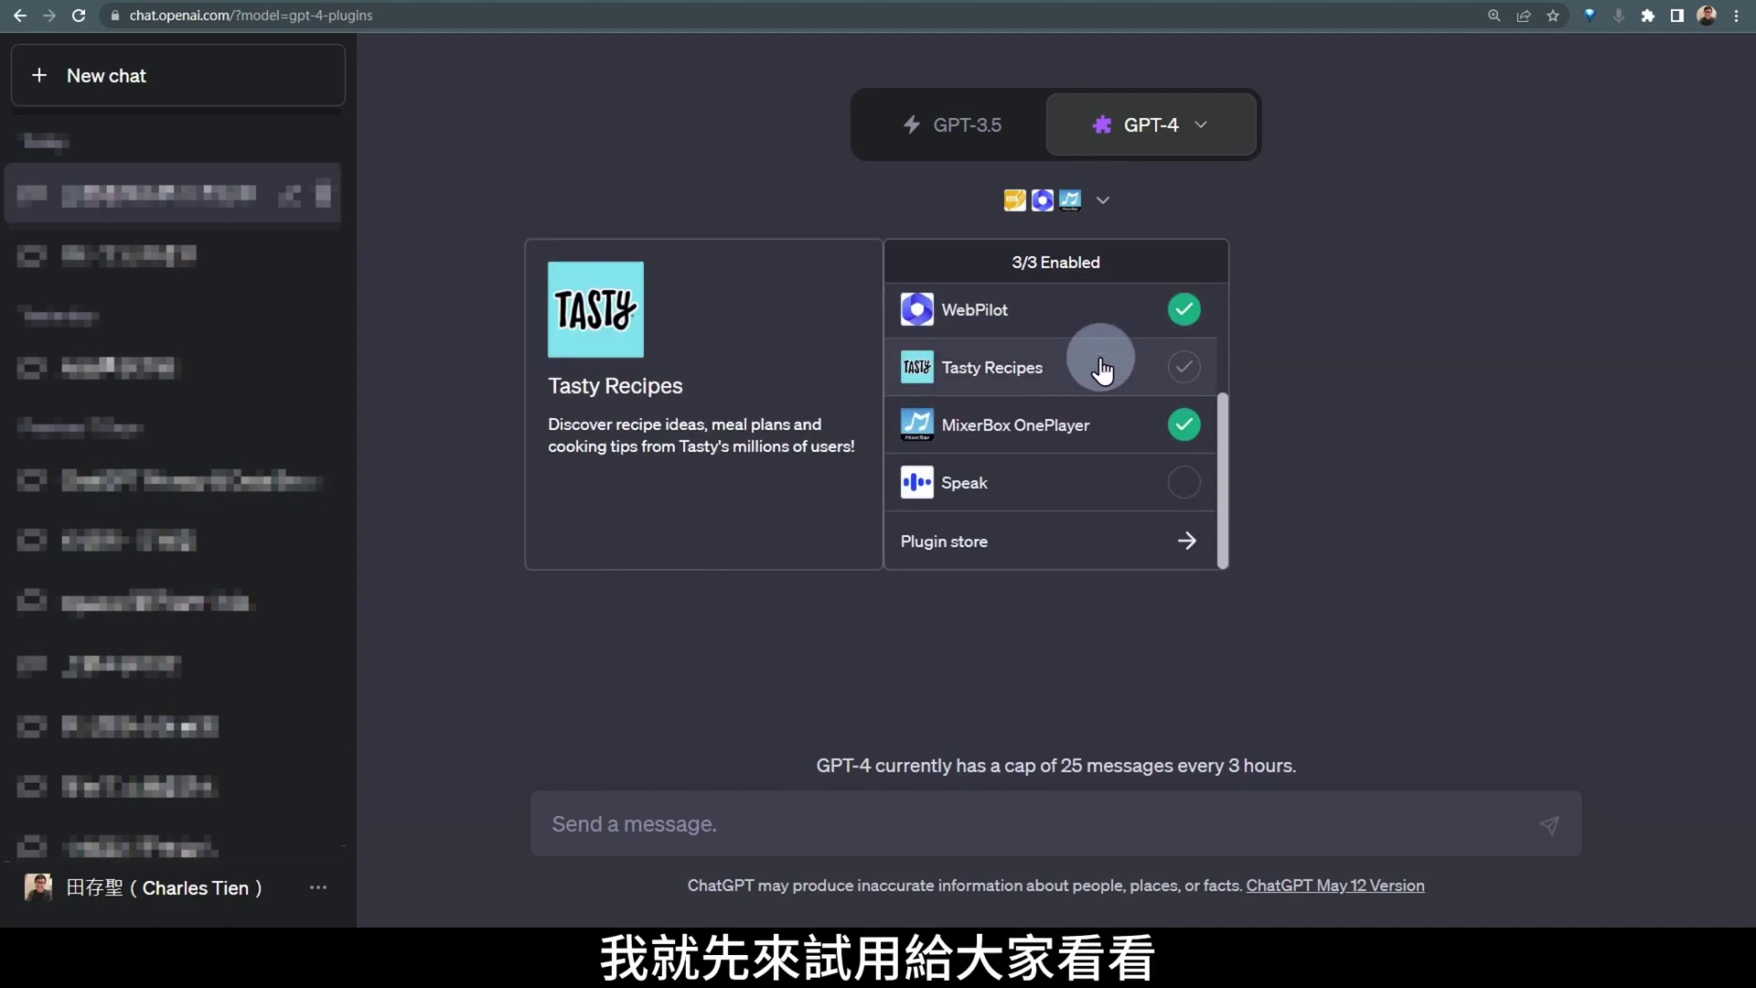
scroll(1101, 396, "up", 3)
scroll(1103, 388, "down", 3)
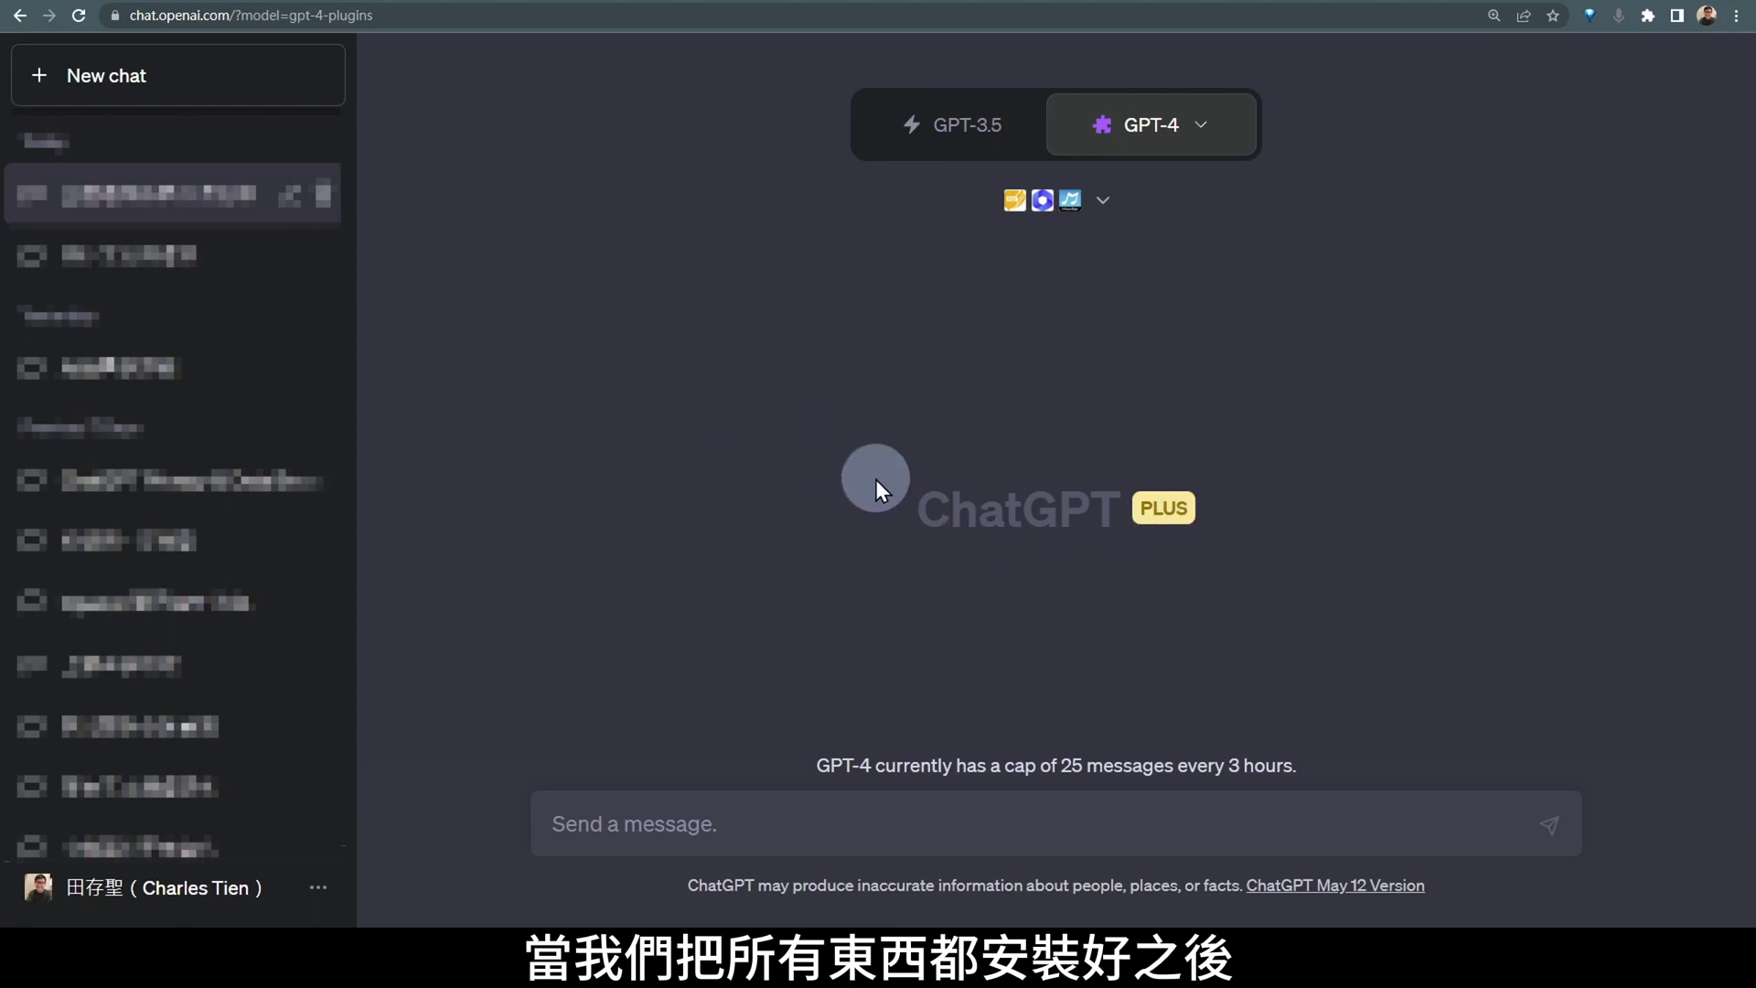
left_click(1102, 218)
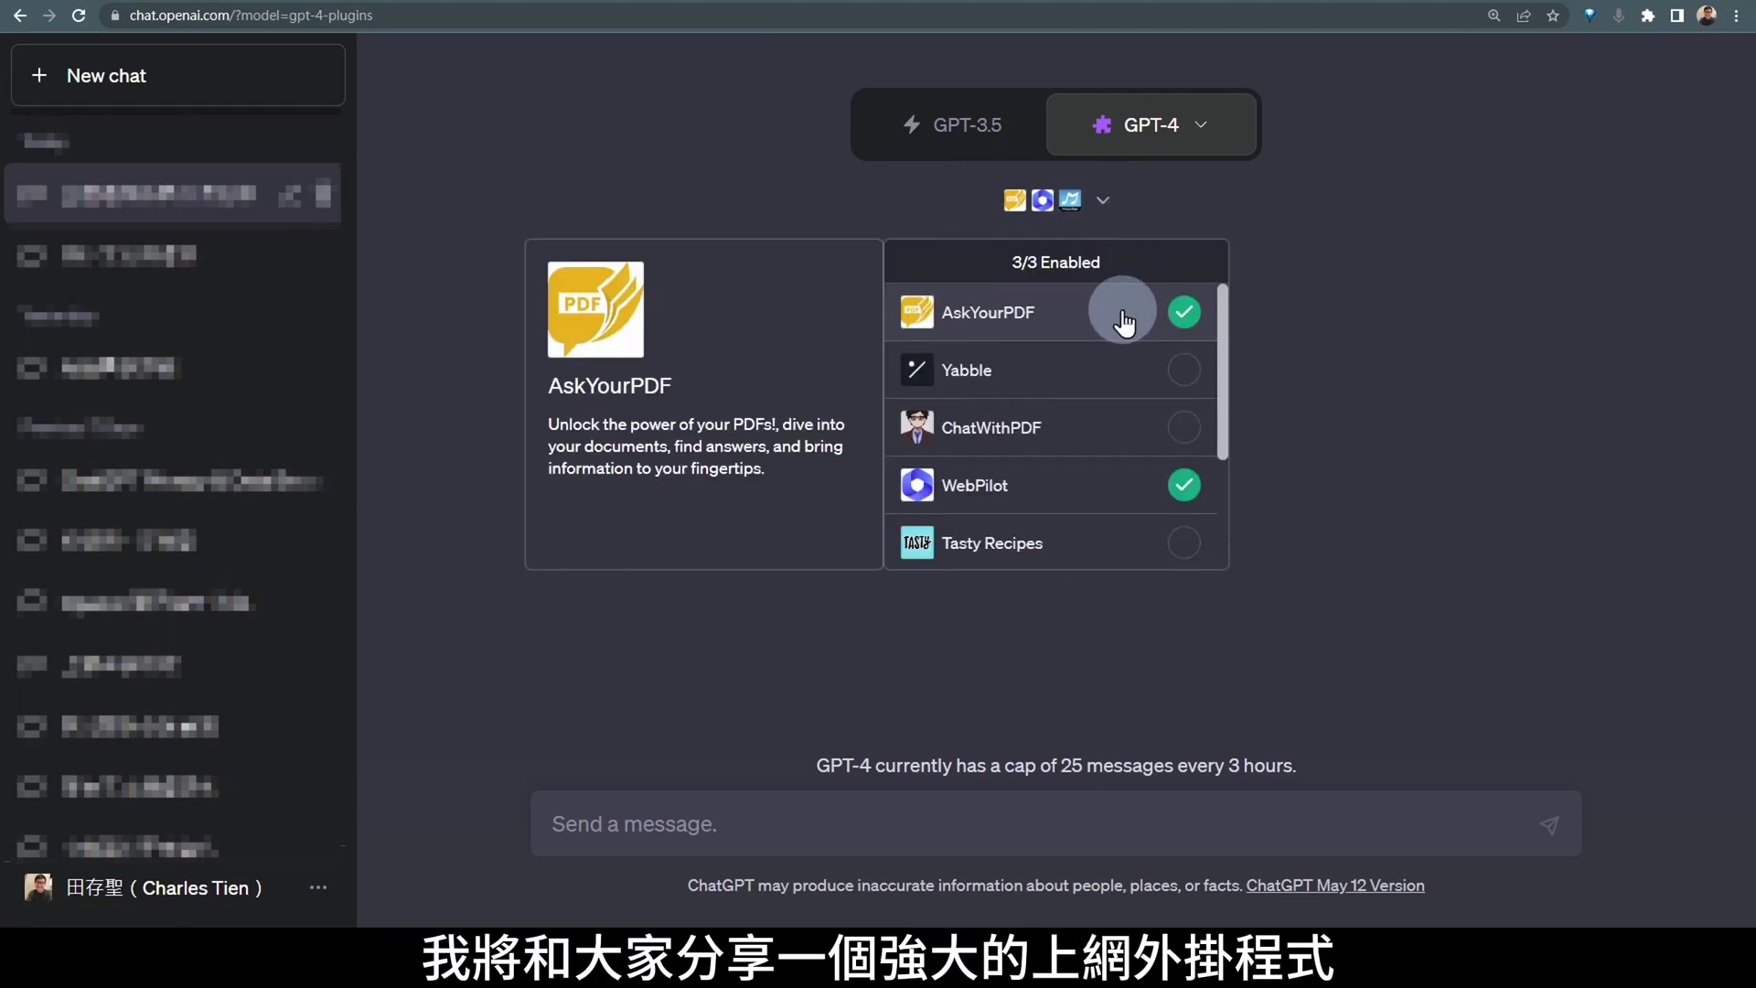
scroll(1062, 329, "down", 2)
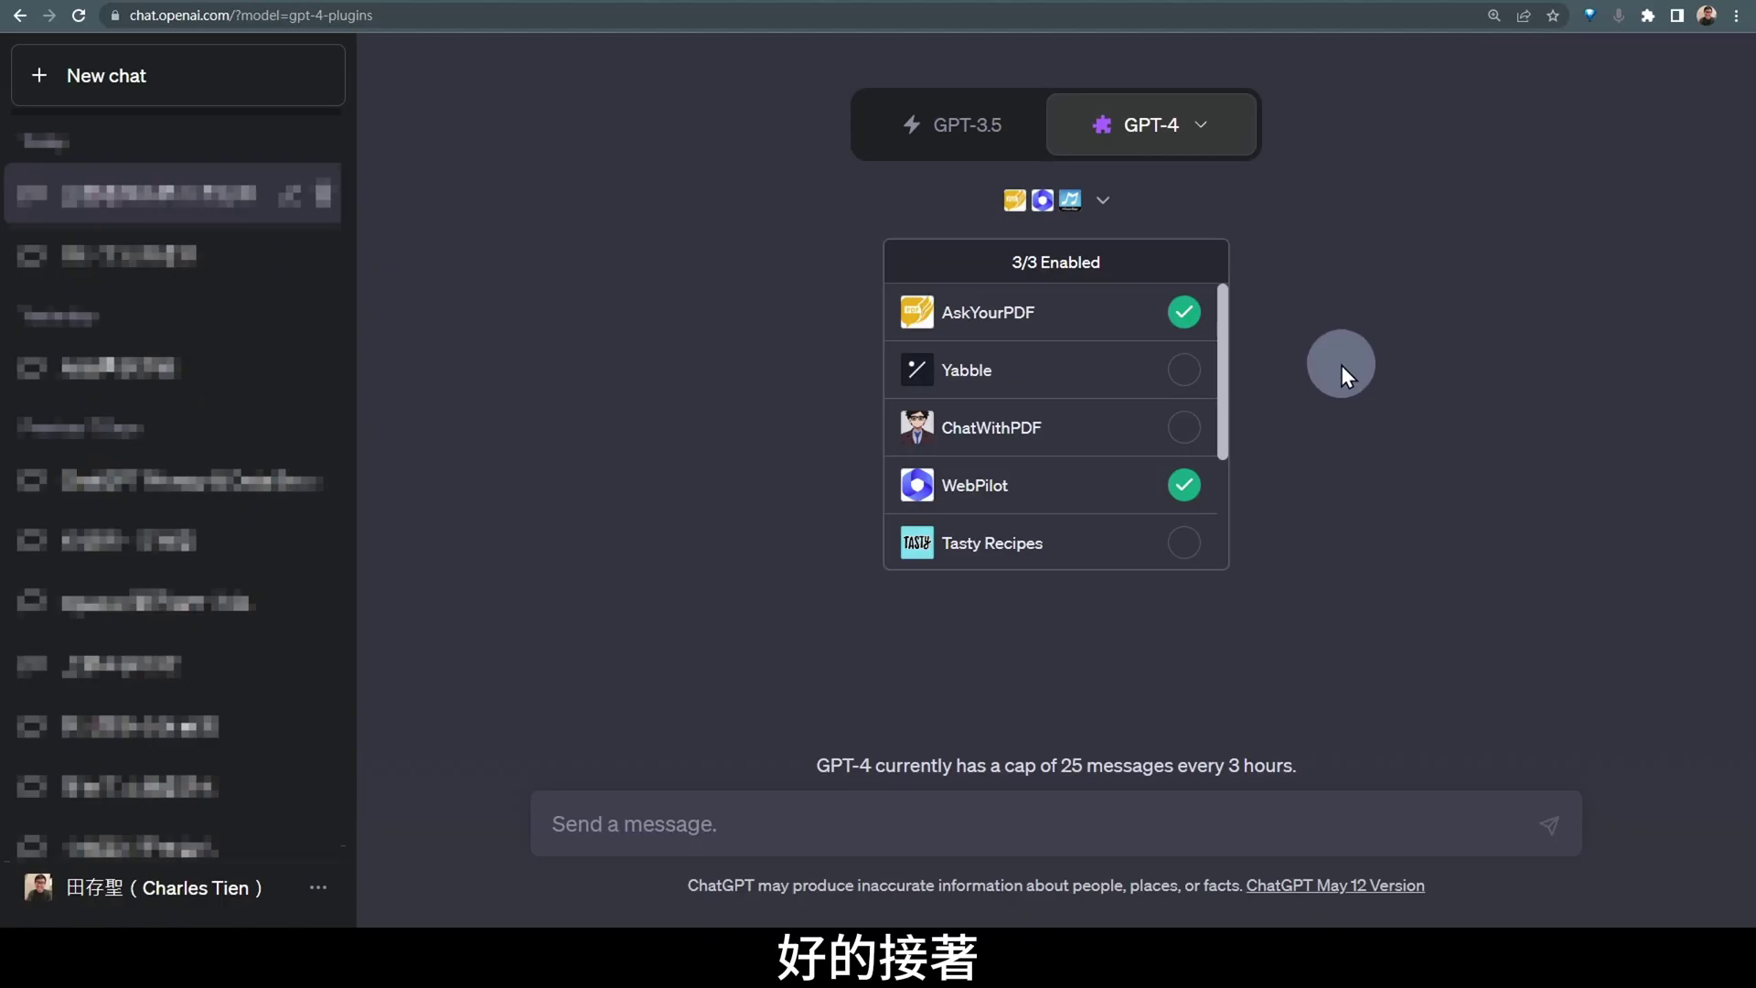
left_click(1296, 483)
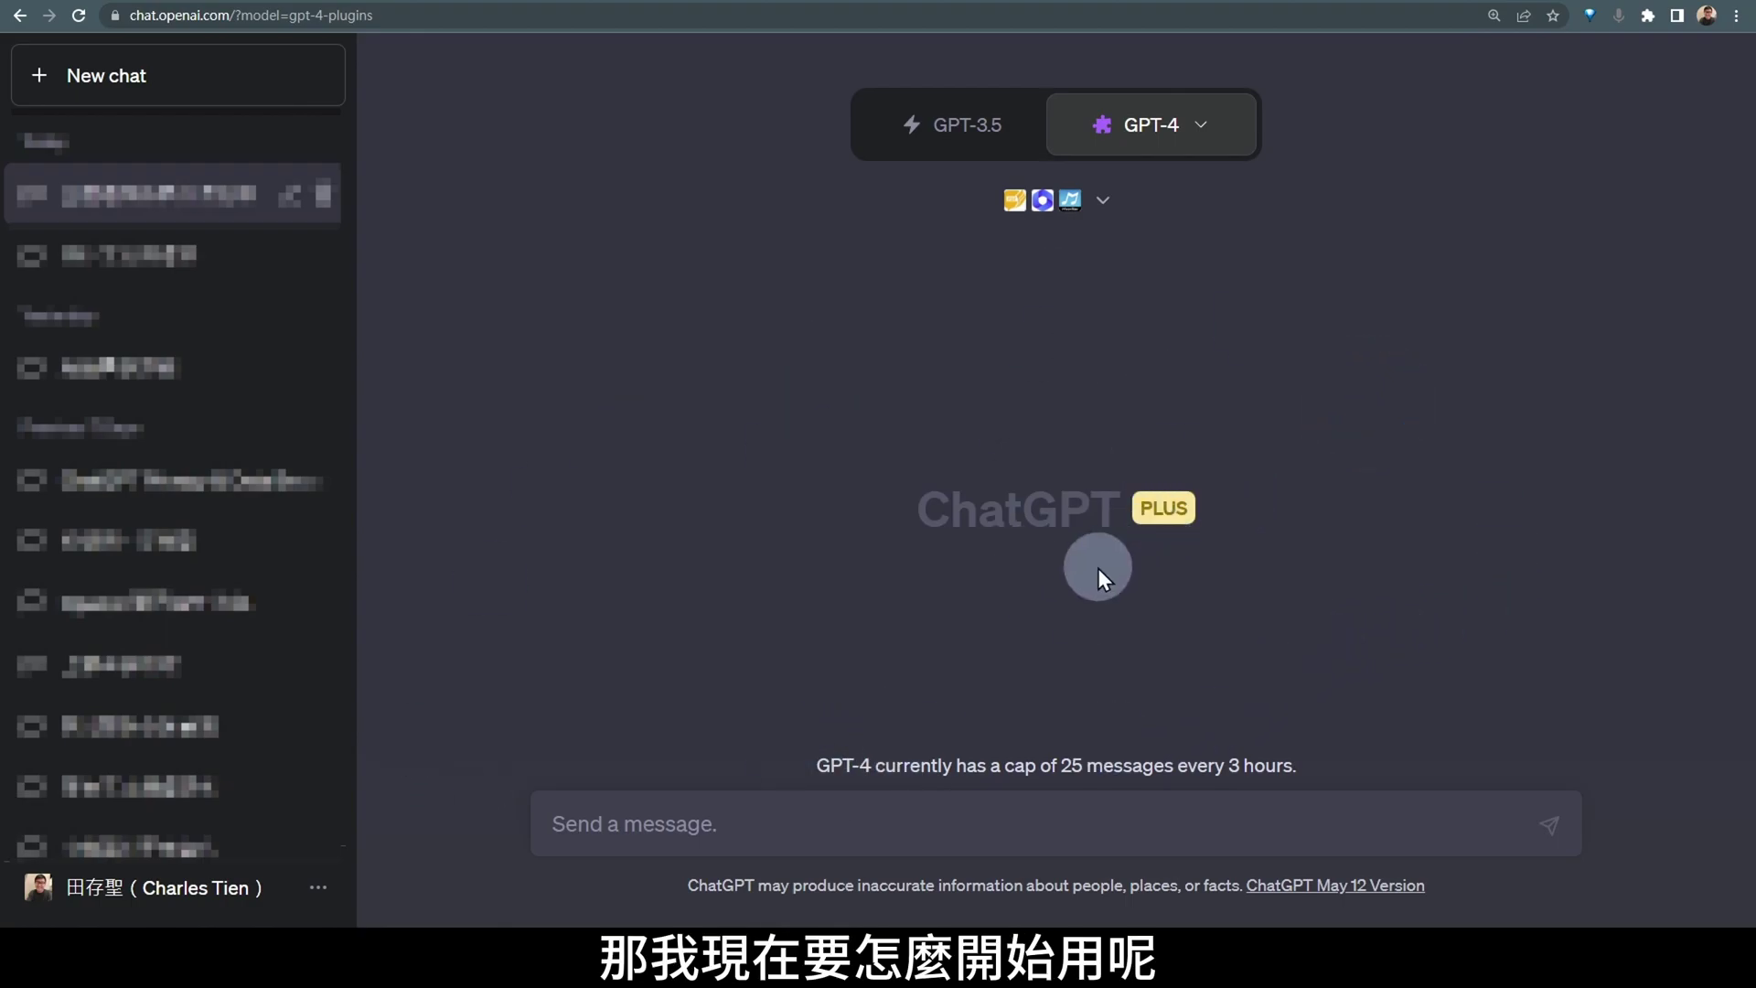
Send the message "可以先全部都簡單介紹一下上面三個plugins要怎麼用嗎？" to get a brief introduction to the three enabled plugins
left_click(844, 823)
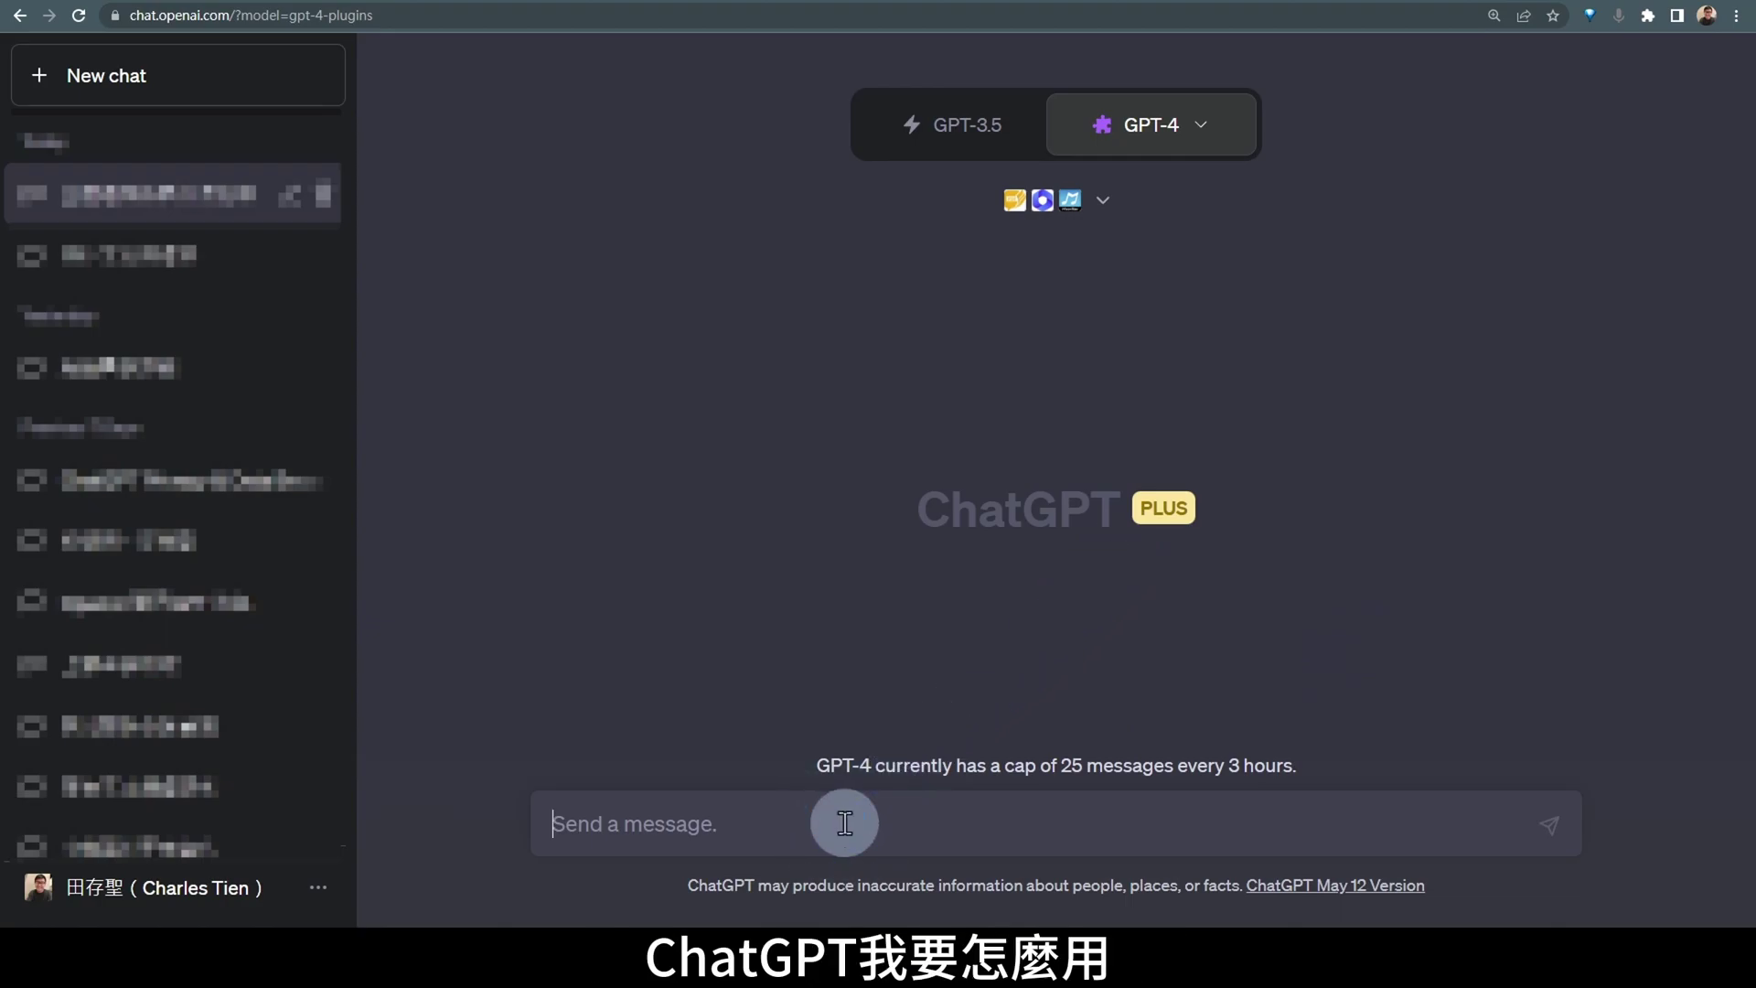
type("可以先全部都簡單介紹一下上面三個plugins要怎麼用嗎？")
key("Return")
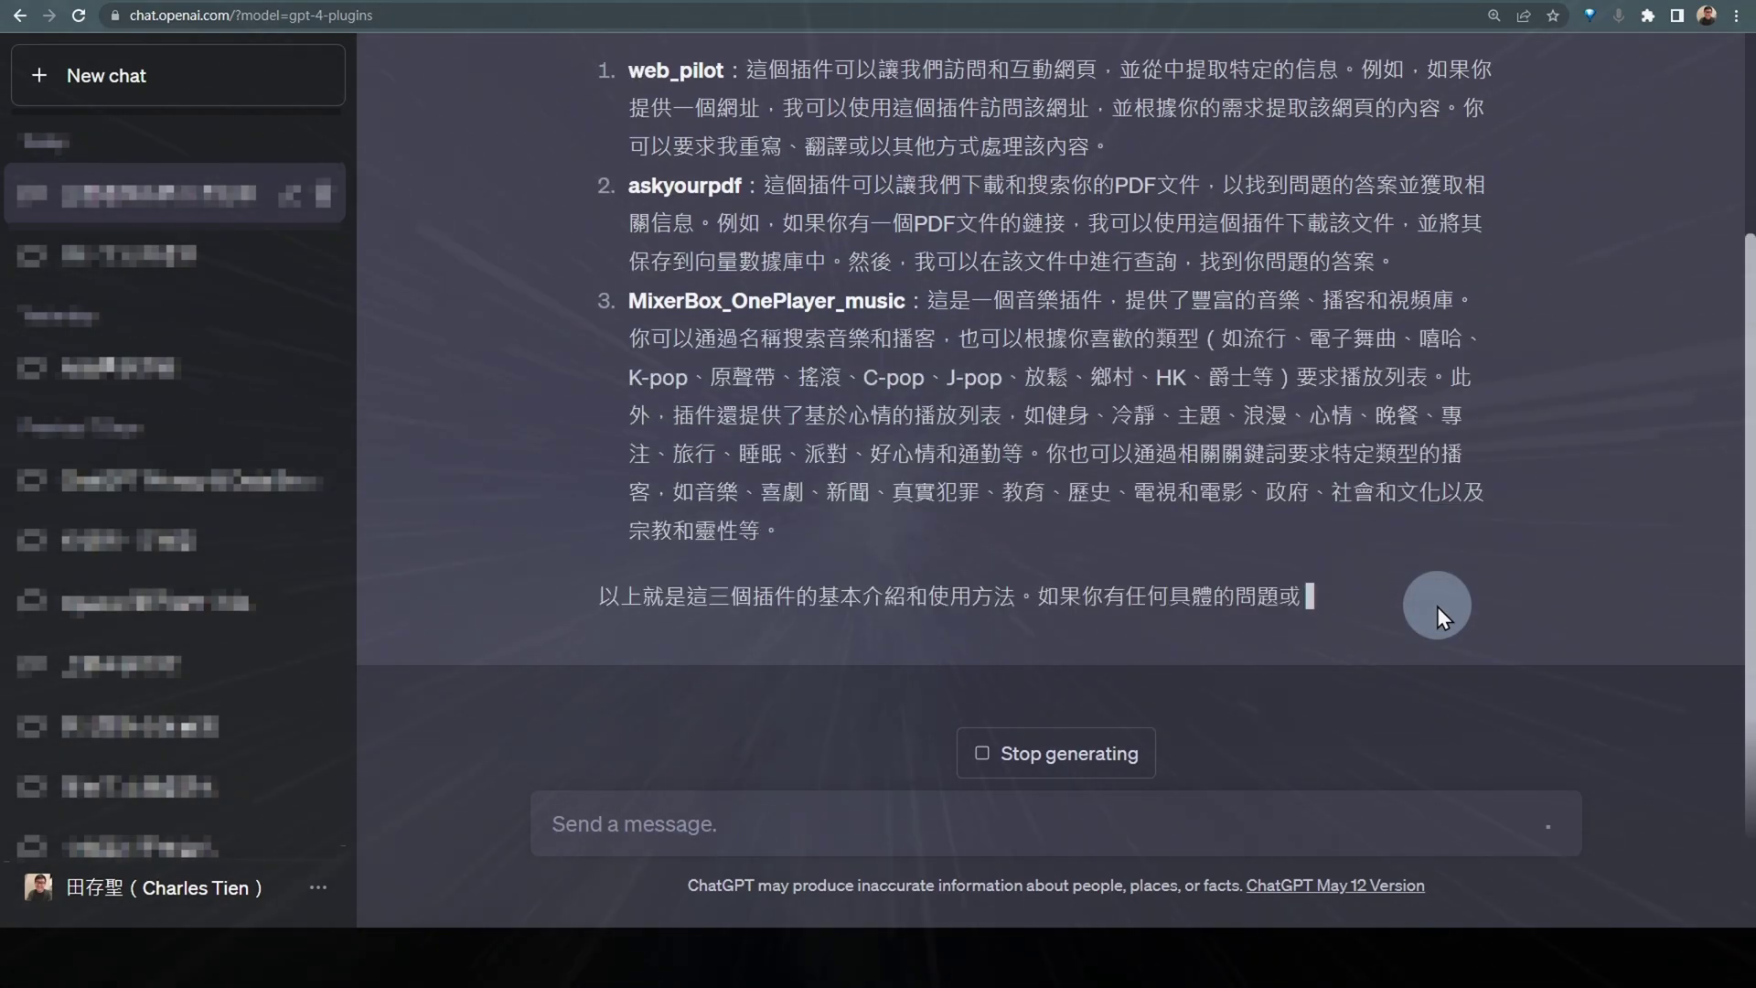
Read through the answer introducing the three plugins, highlighting the plugin descriptions
left_click_drag(632, 222, 982, 672)
left_click(941, 679)
scroll(942, 678, "up", 1)
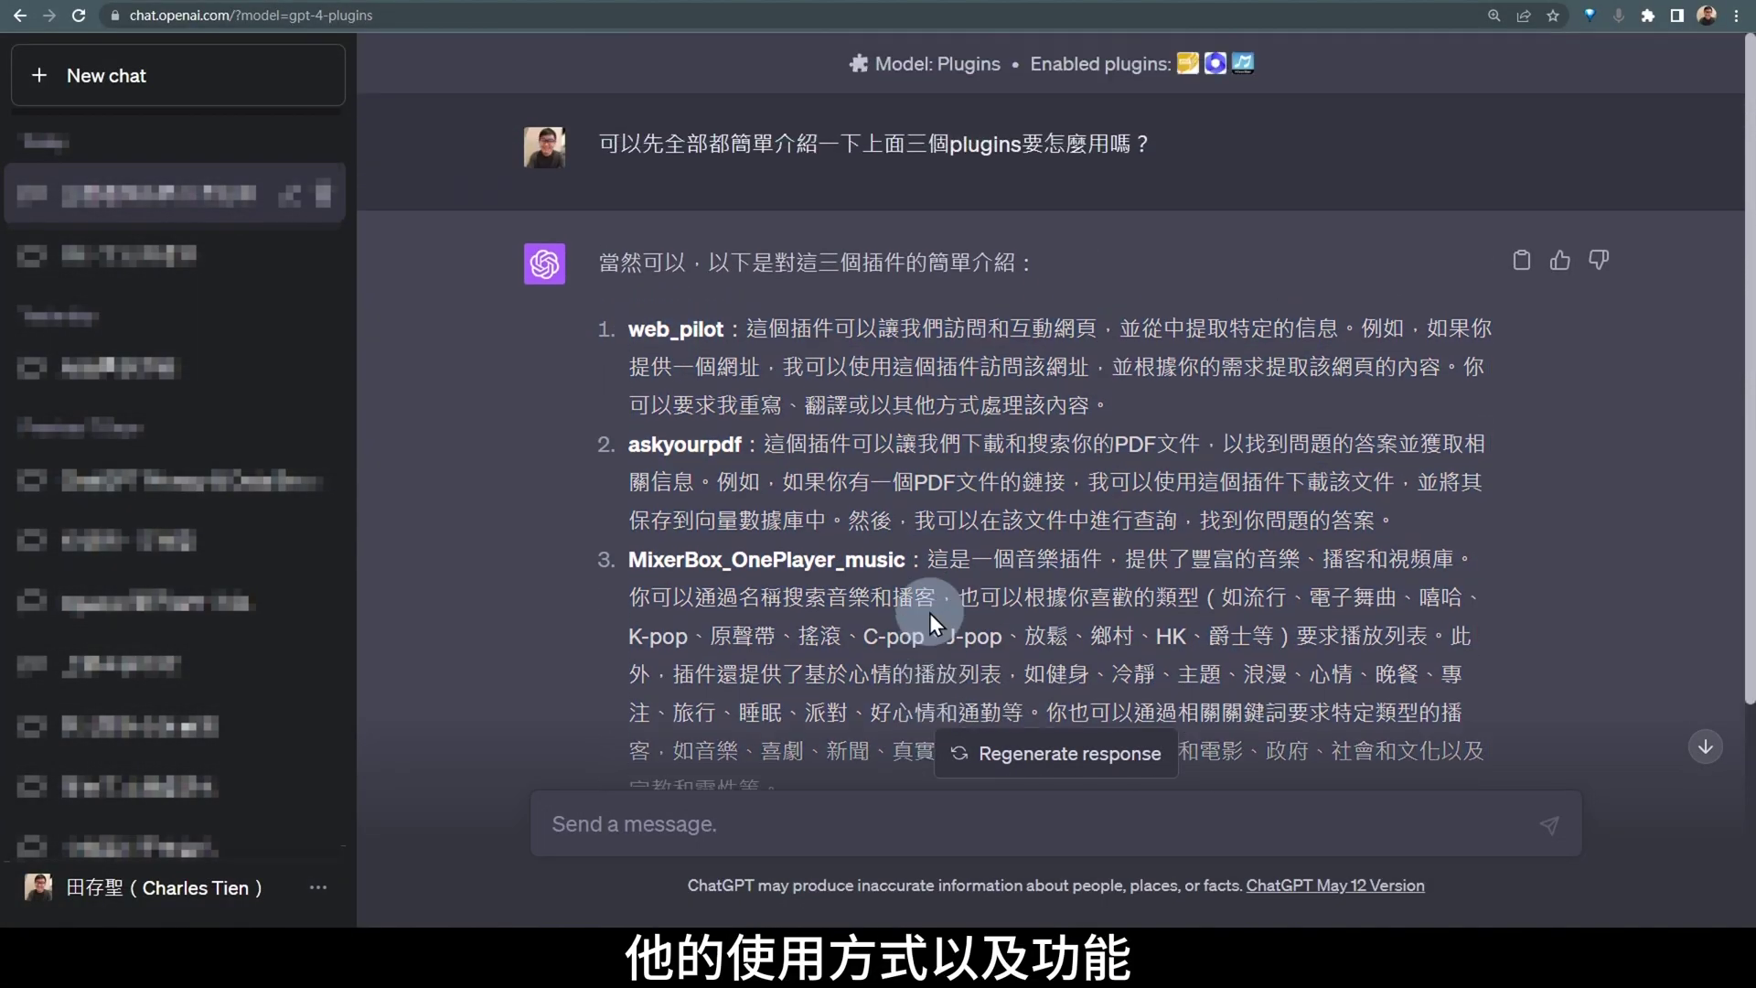
scroll(988, 446, "down", 2)
Send the follow-up message "請更詳細介紹web_pilot的使用方式" in the same chat
type("請更詳細介紹web_pilot的使用方式")
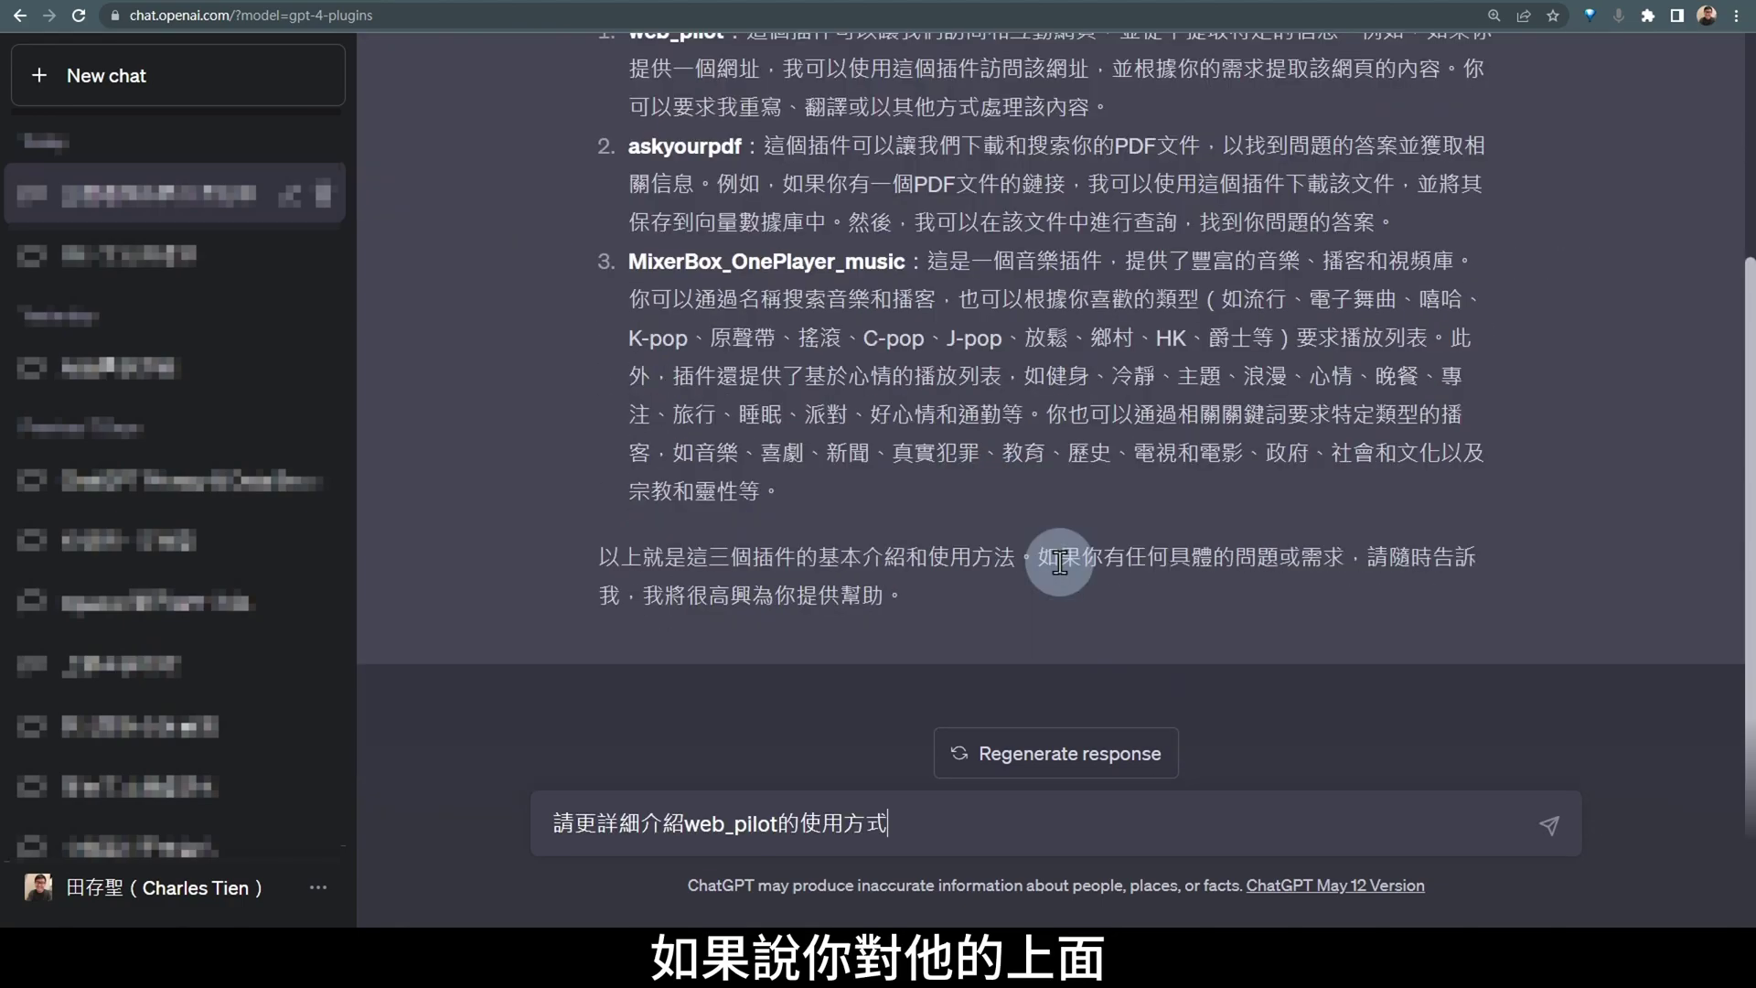
scroll(961, 453, "up", 1)
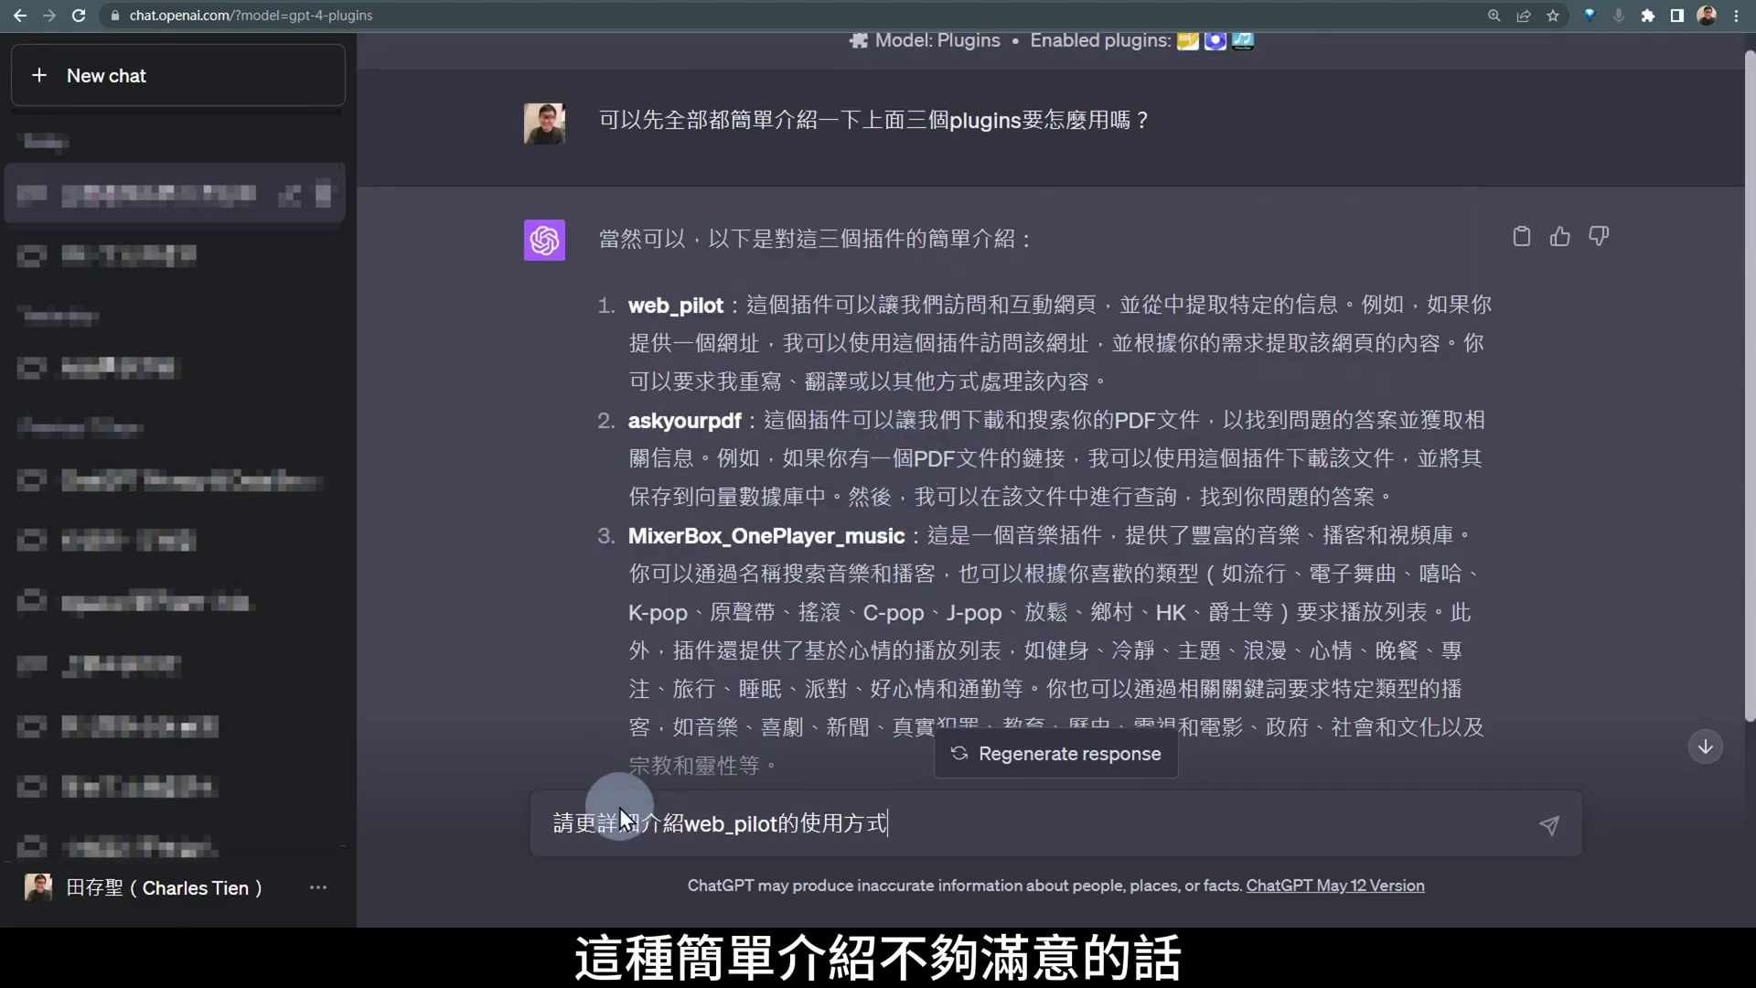
left_click_drag(574, 814, 942, 819)
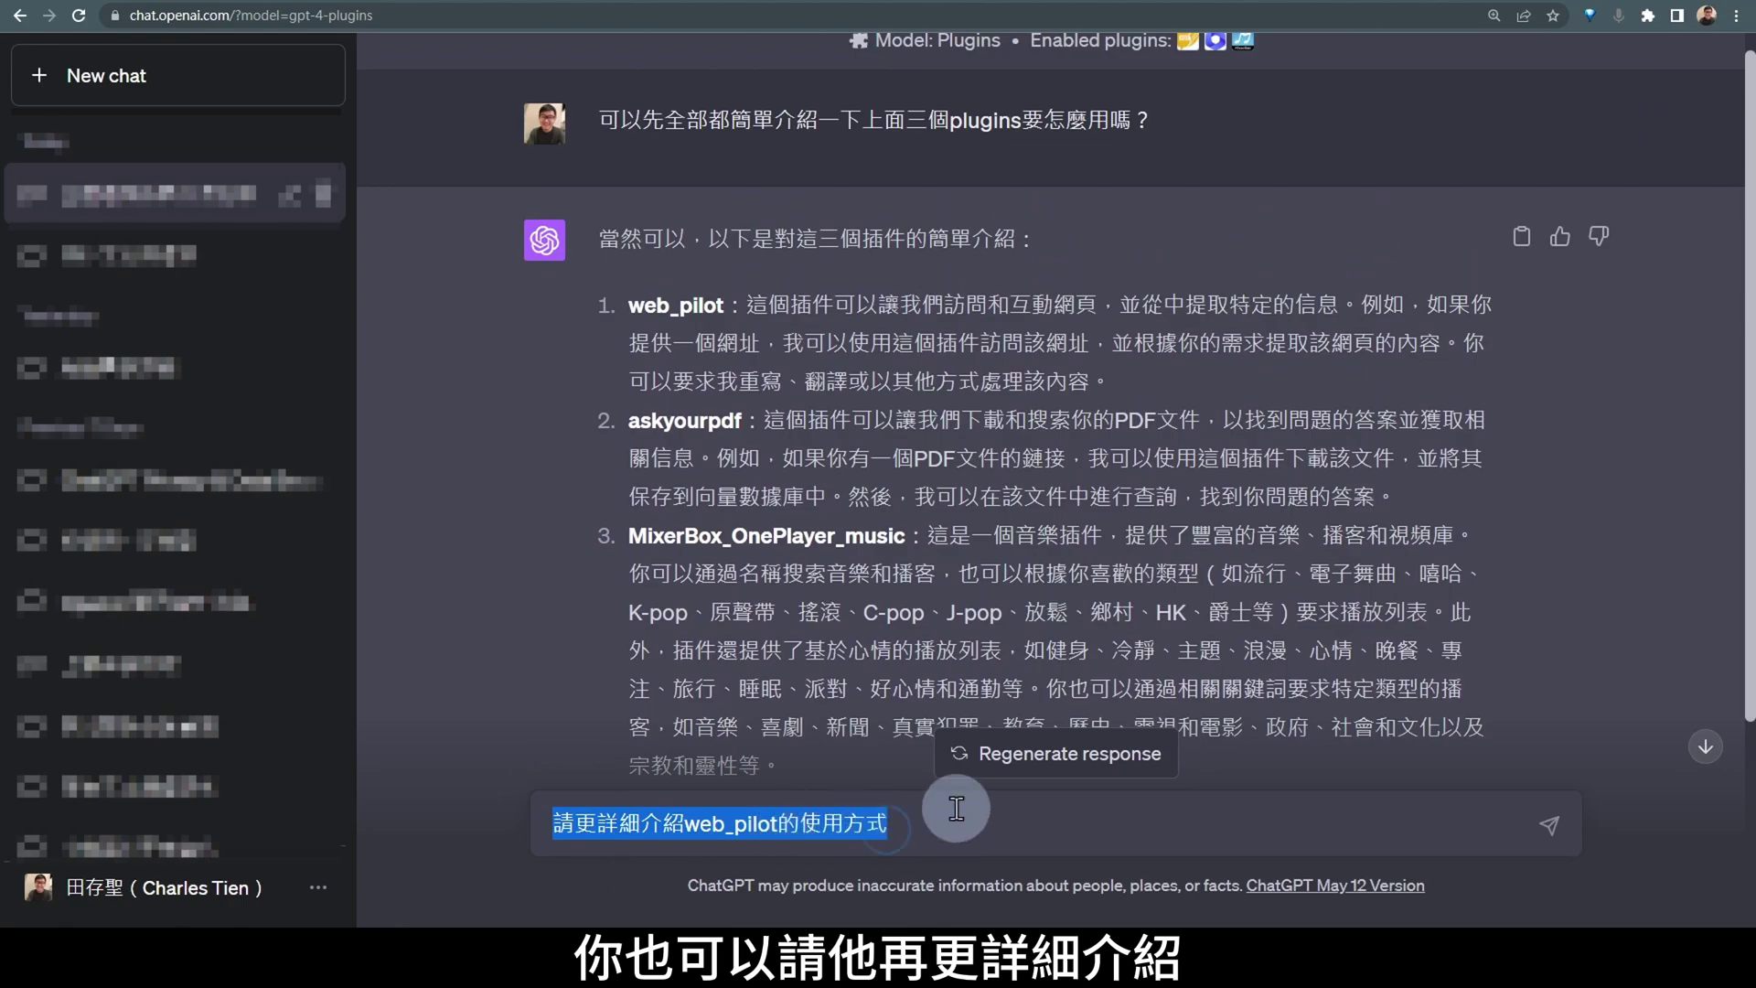
scroll(920, 726, "down", 3)
left_click(843, 823)
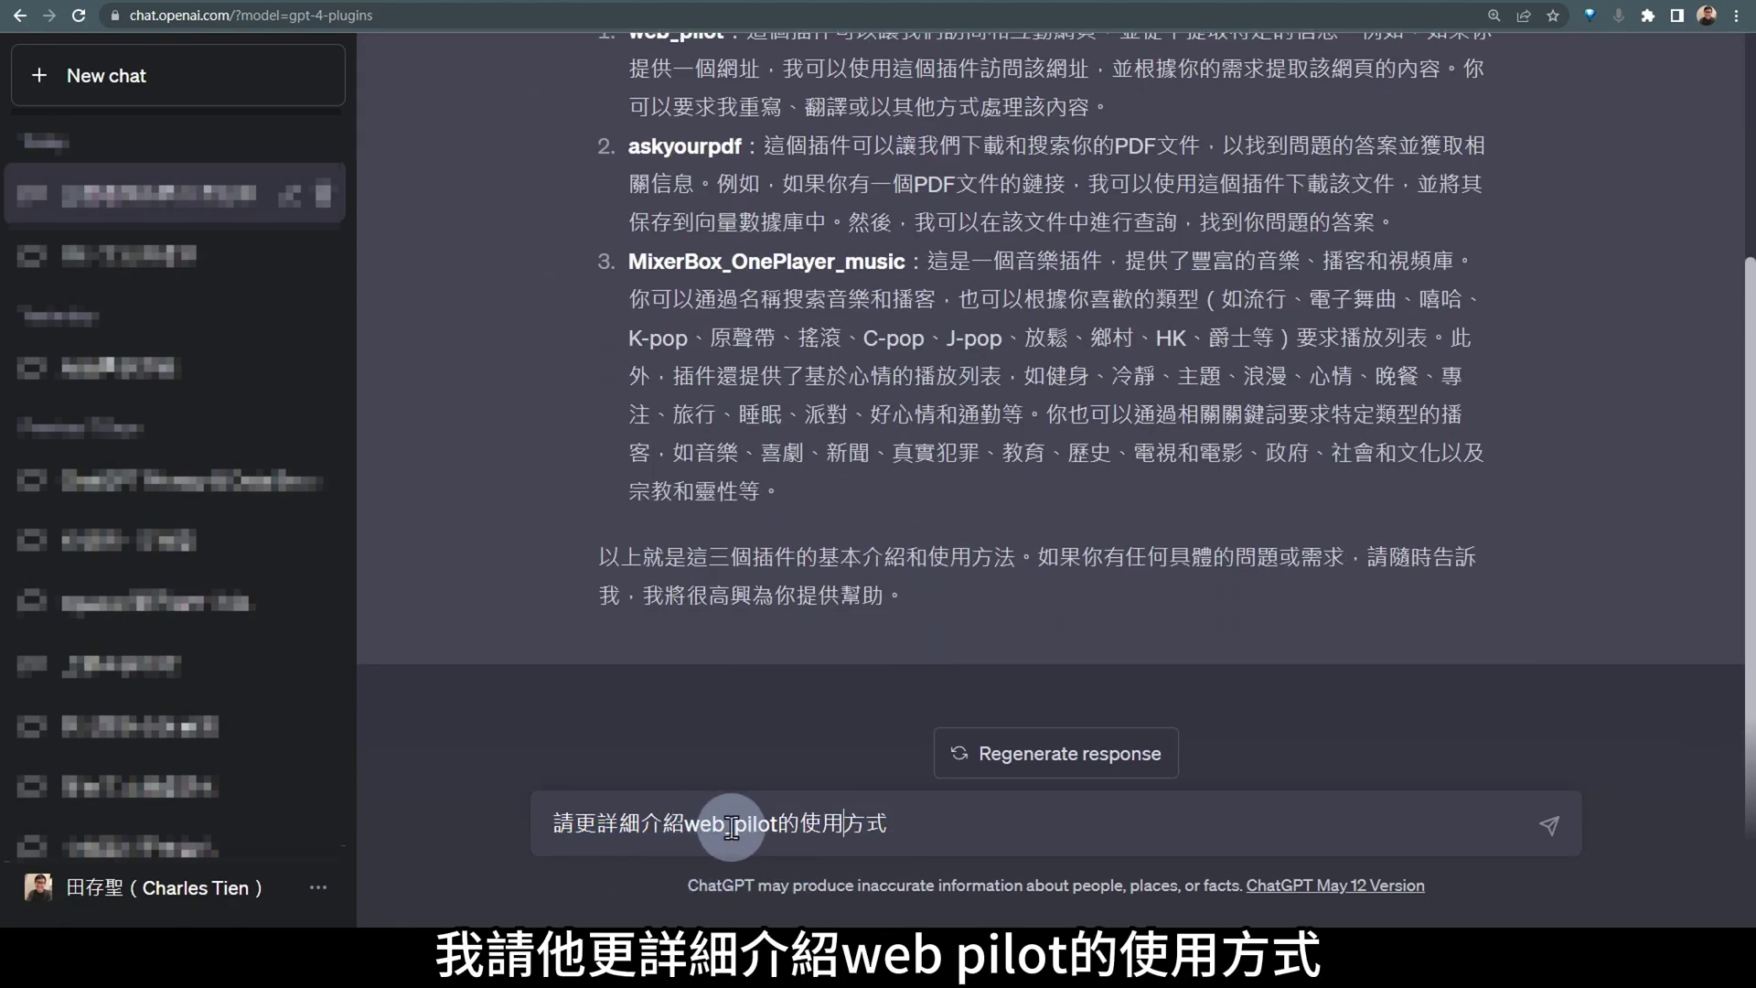
left_click(1565, 843)
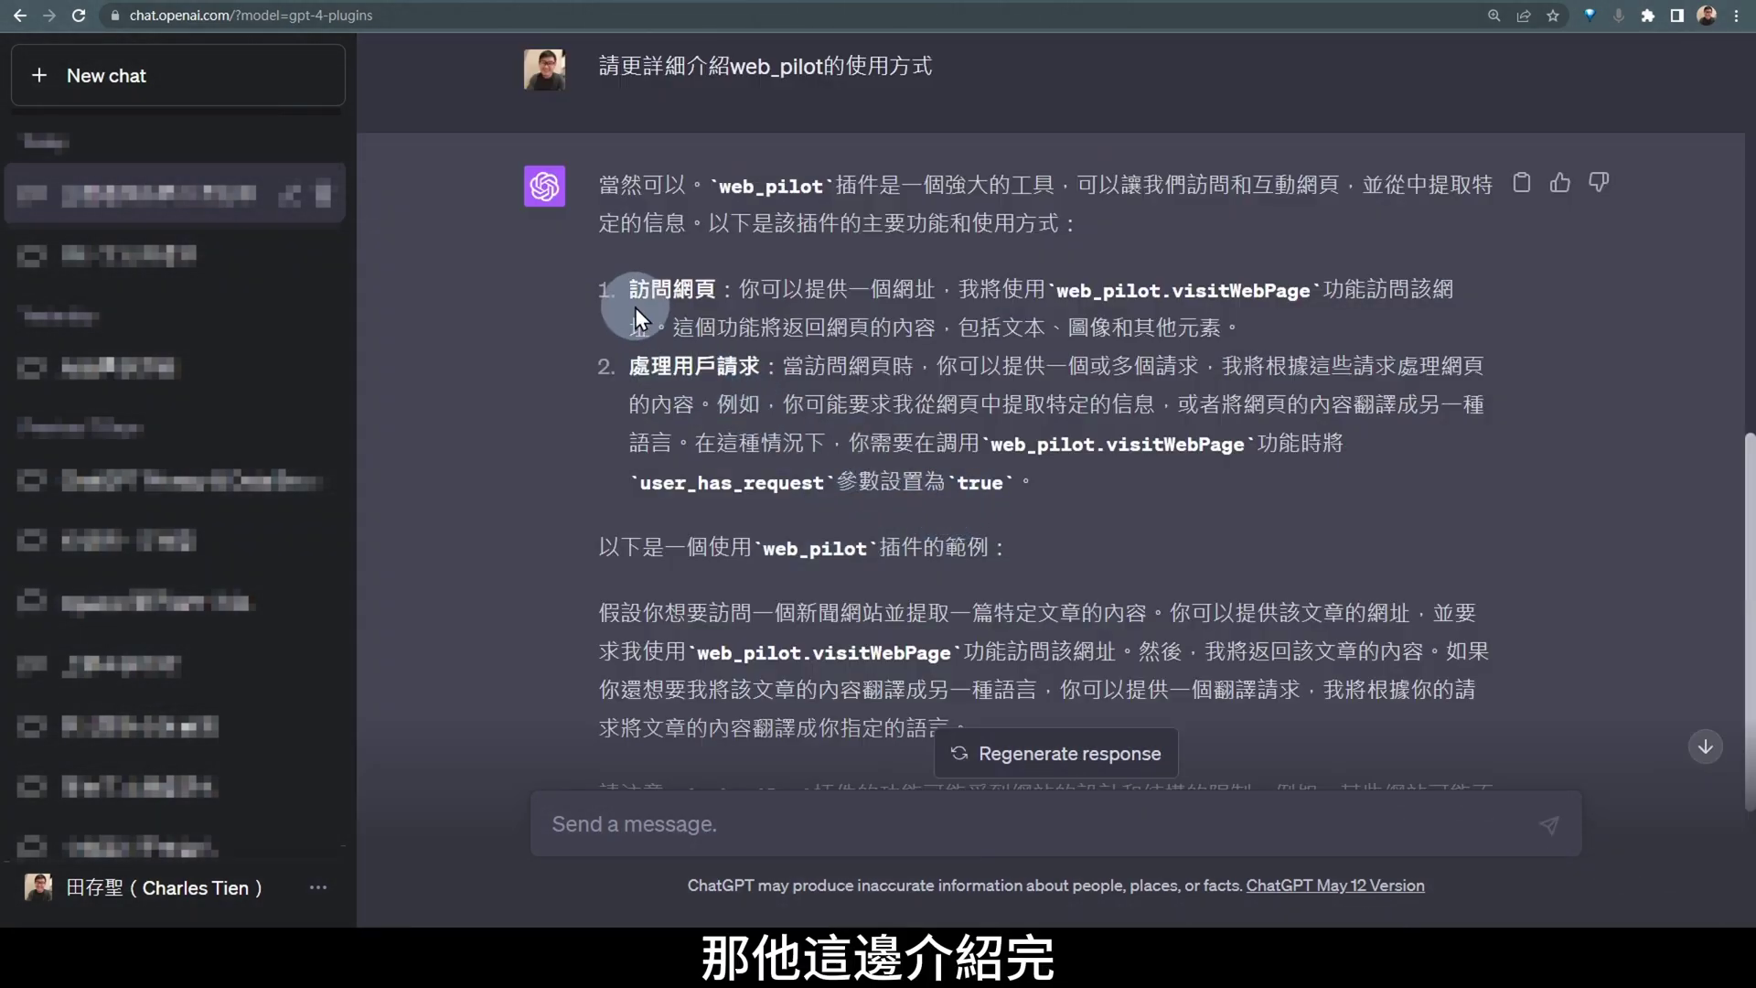
Read the two main web_pilot functions in the answer, highlighting the items on visiting web pages and handling user requests
left_click_drag(629, 291, 1235, 316)
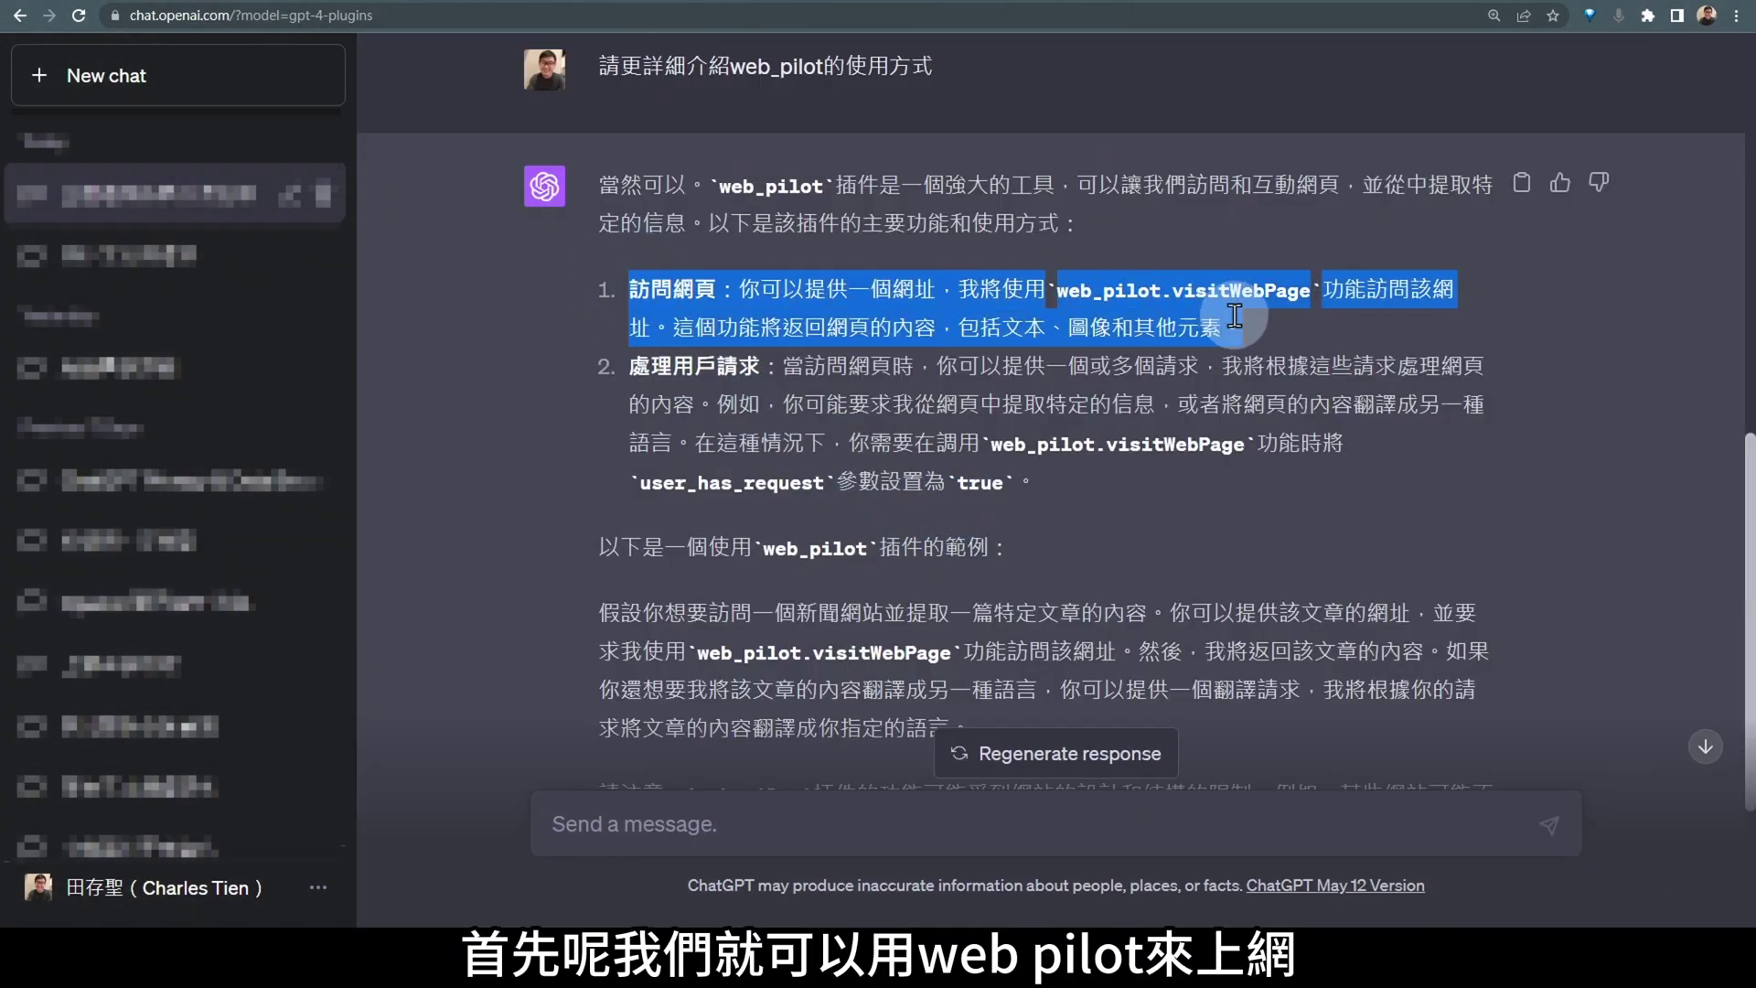
left_click(1145, 431)
left_click_drag(629, 366, 987, 448)
left_click(1090, 508)
left_click(1078, 508)
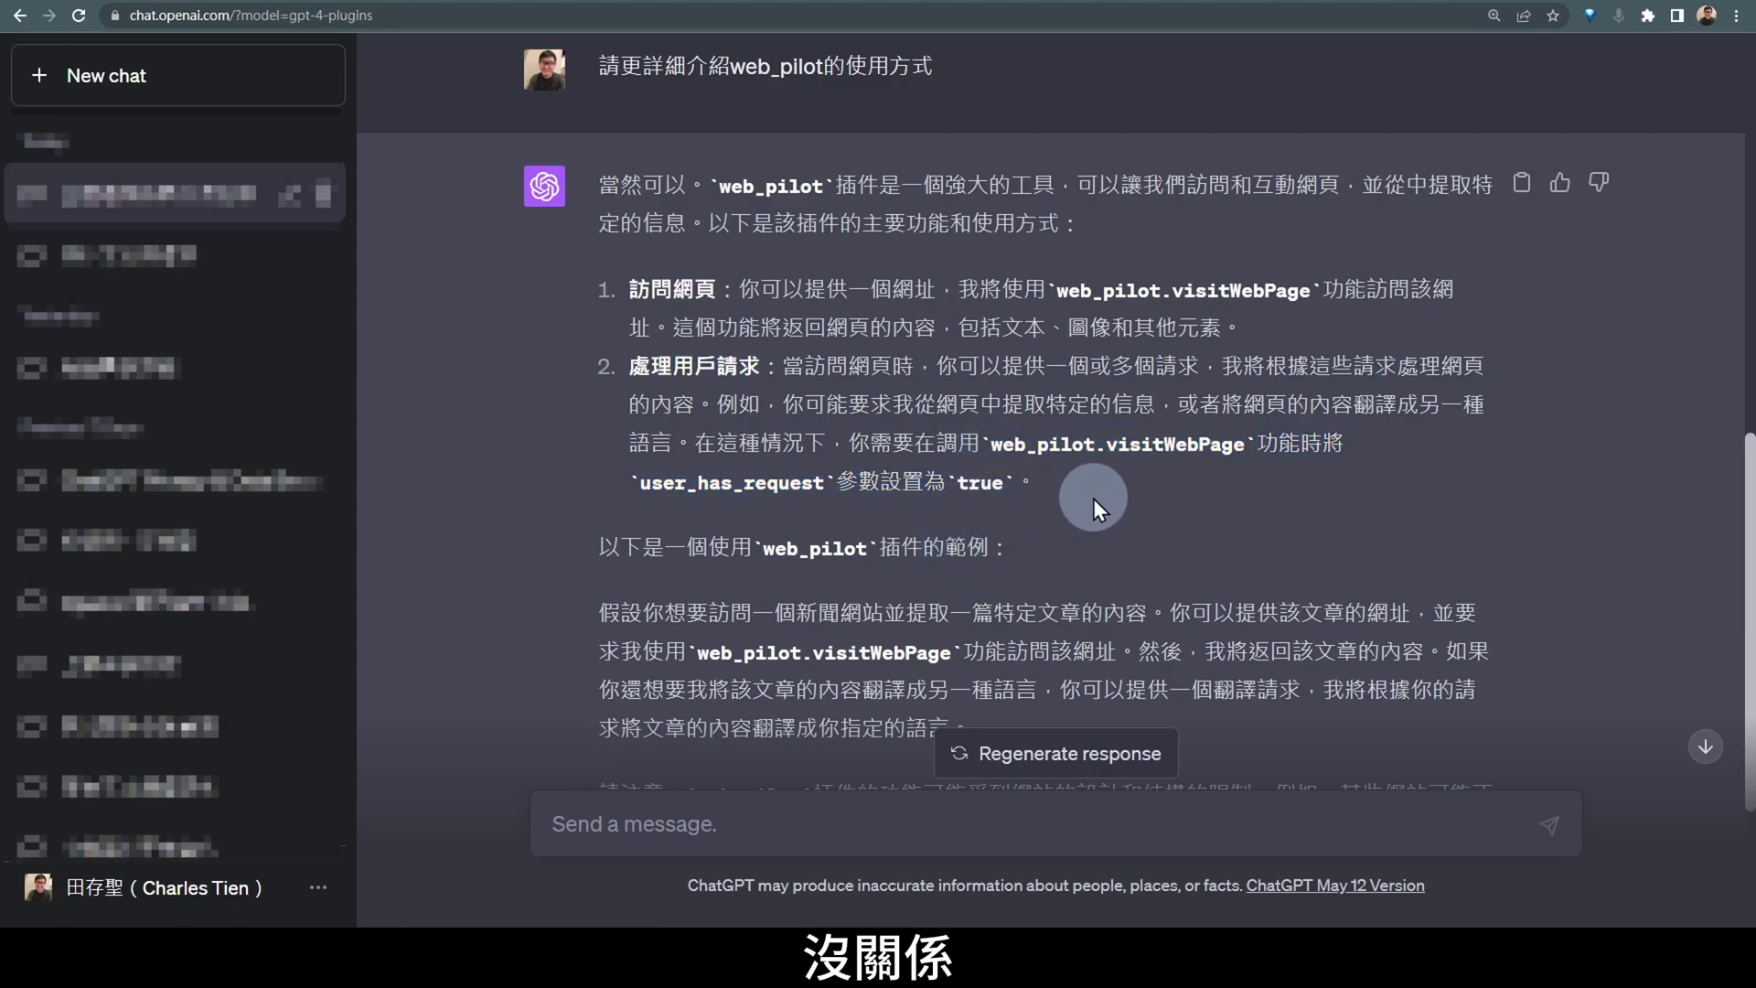
Read the web_pilot usage example and limitations, highlighting the function name web_pilot.visitWebPage
scroll(1094, 497, "down", 2)
left_click(1066, 492)
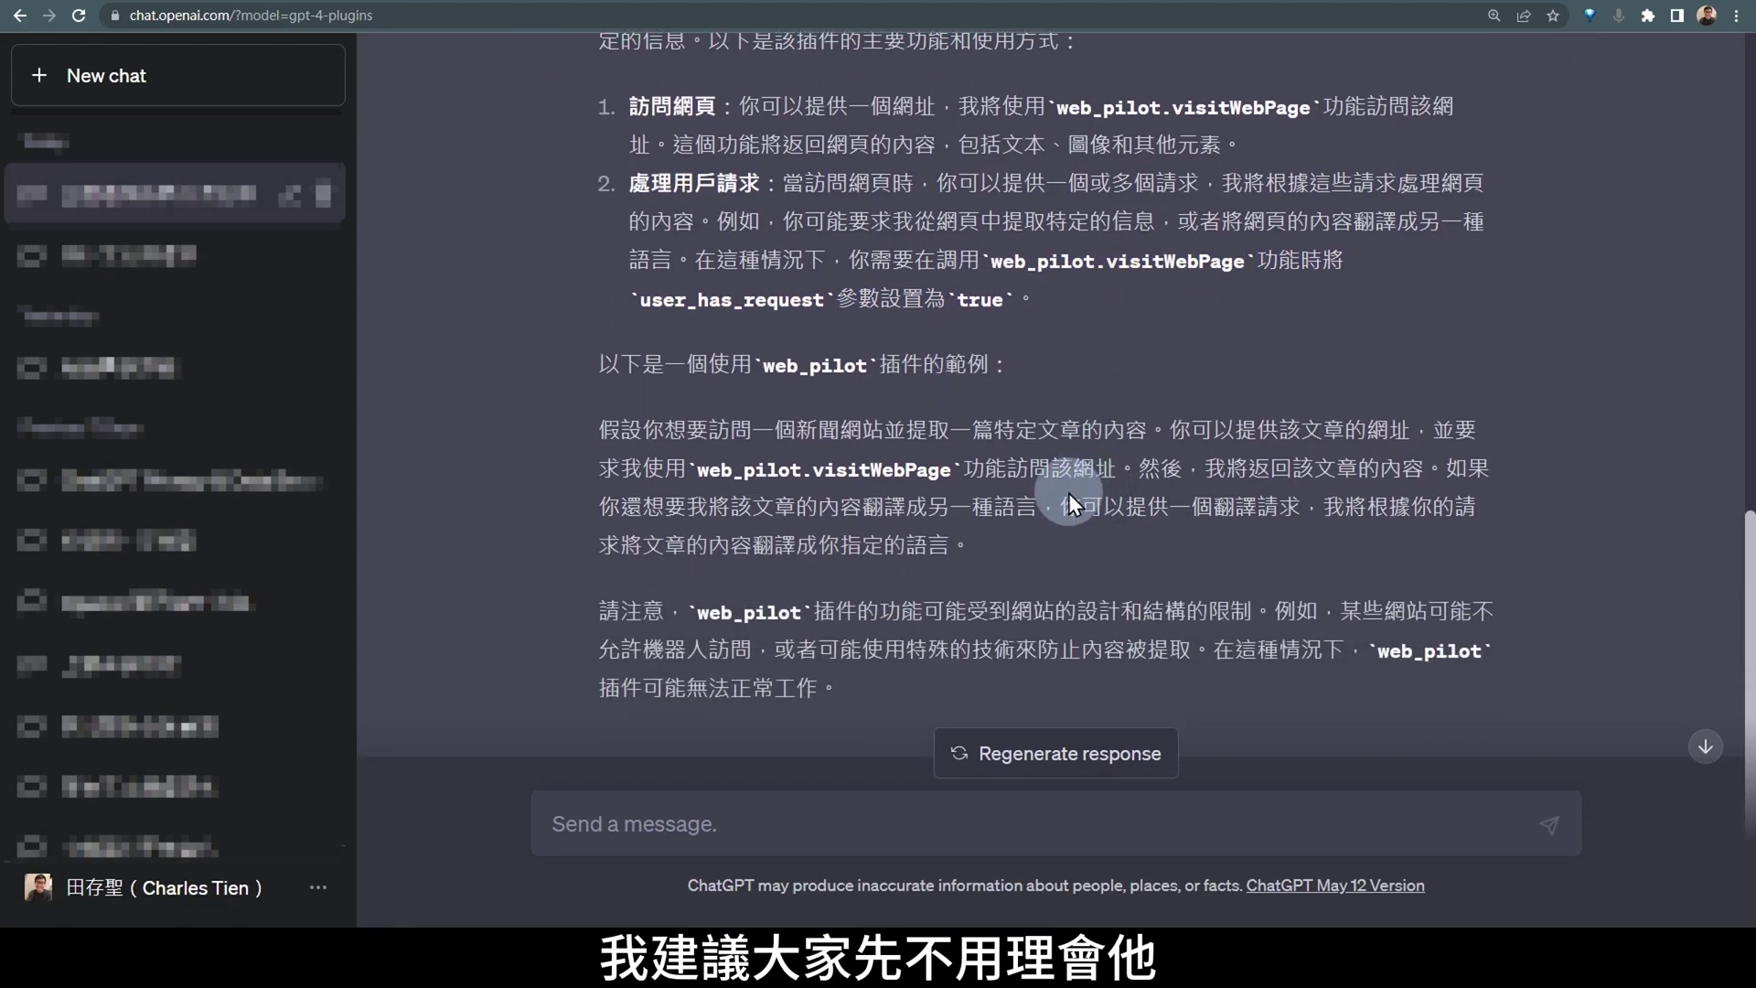
scroll(1072, 490, "down", 1)
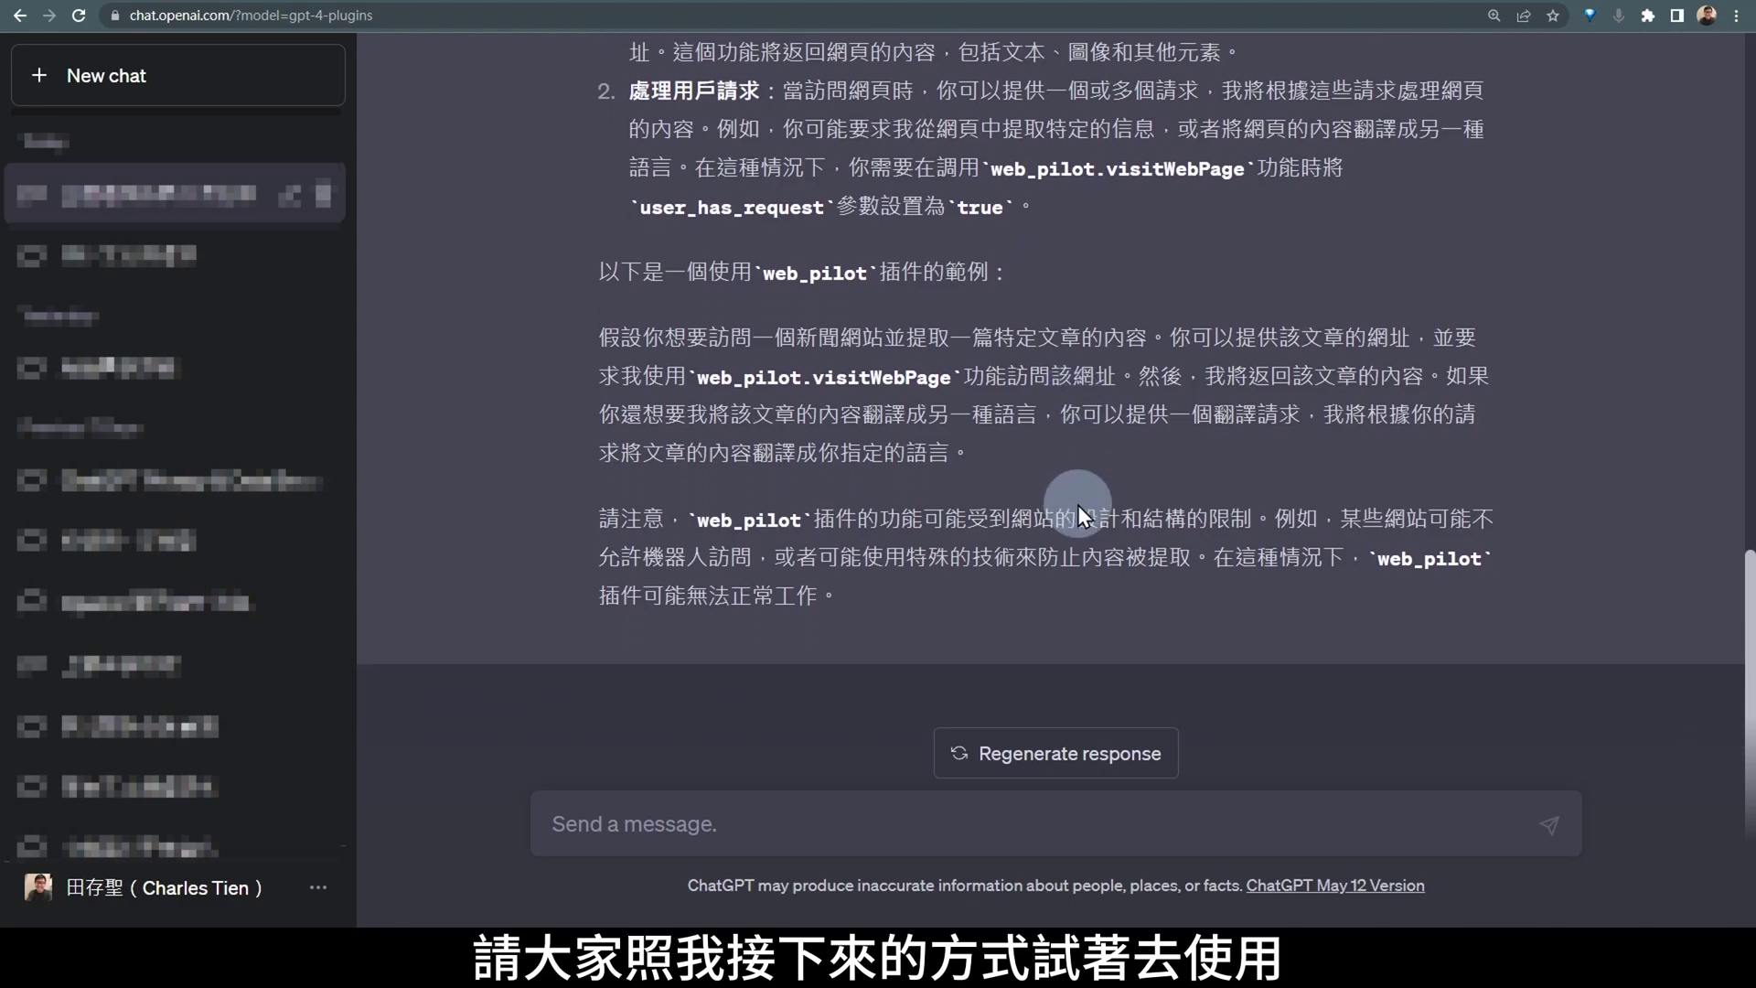
double_click(823, 376)
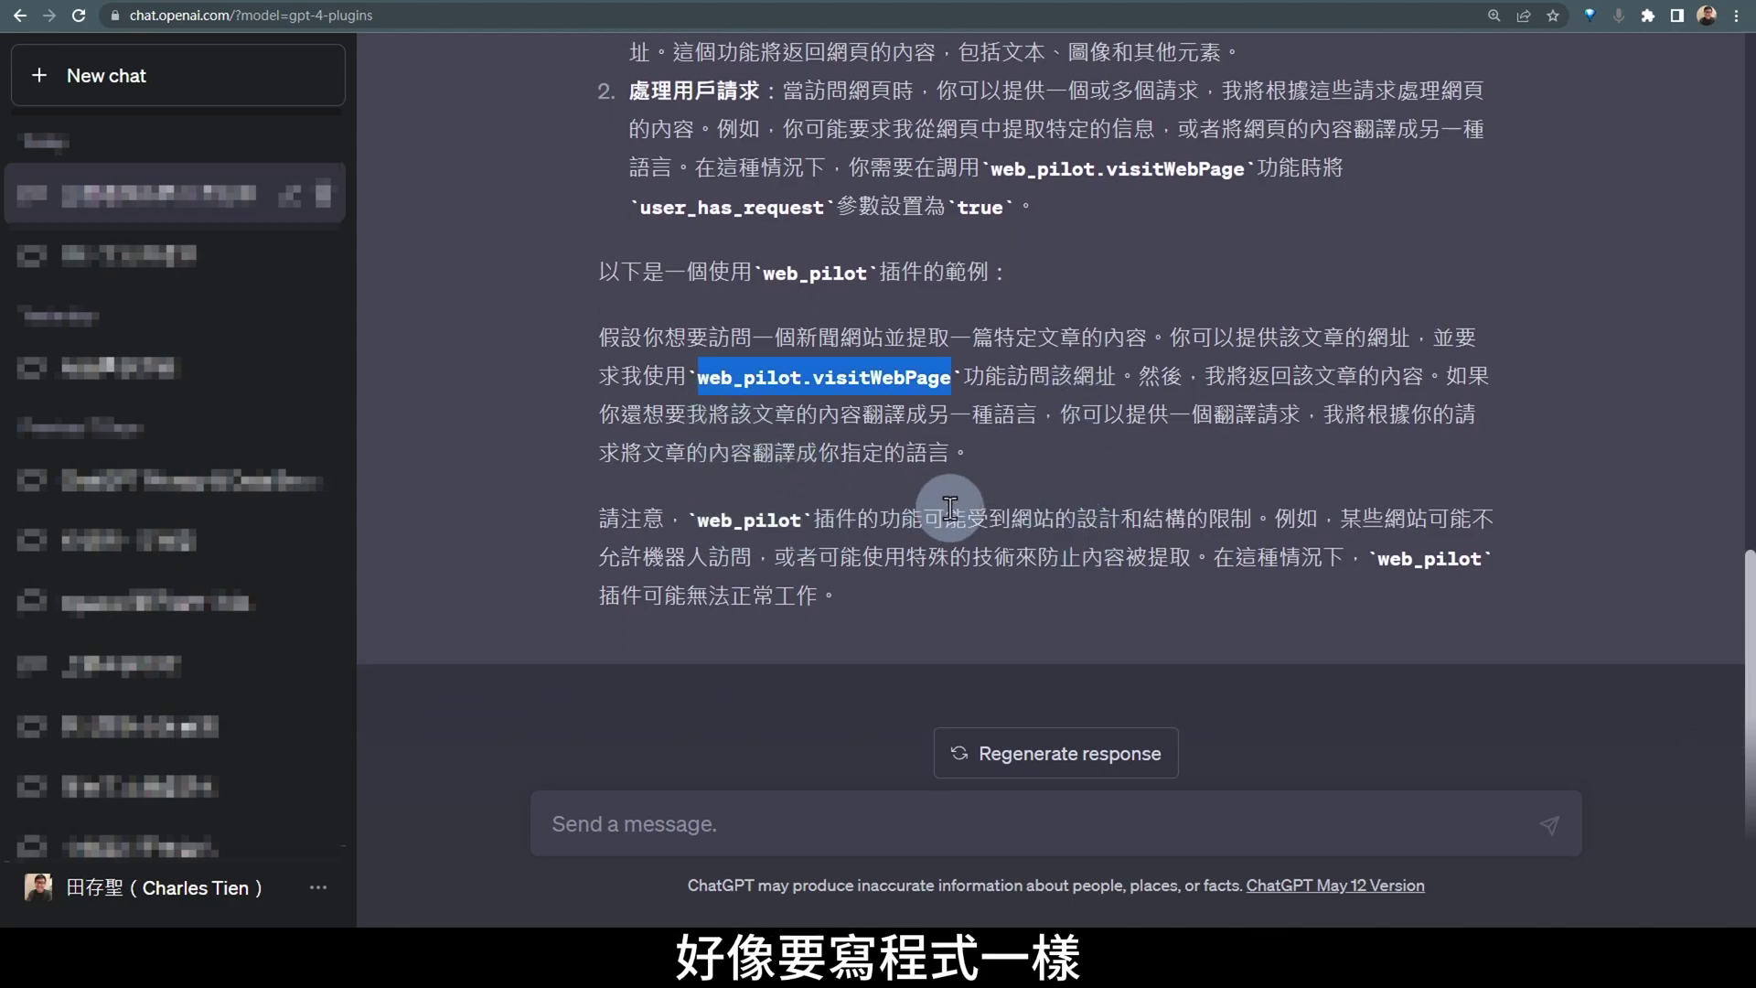
left_click(912, 555)
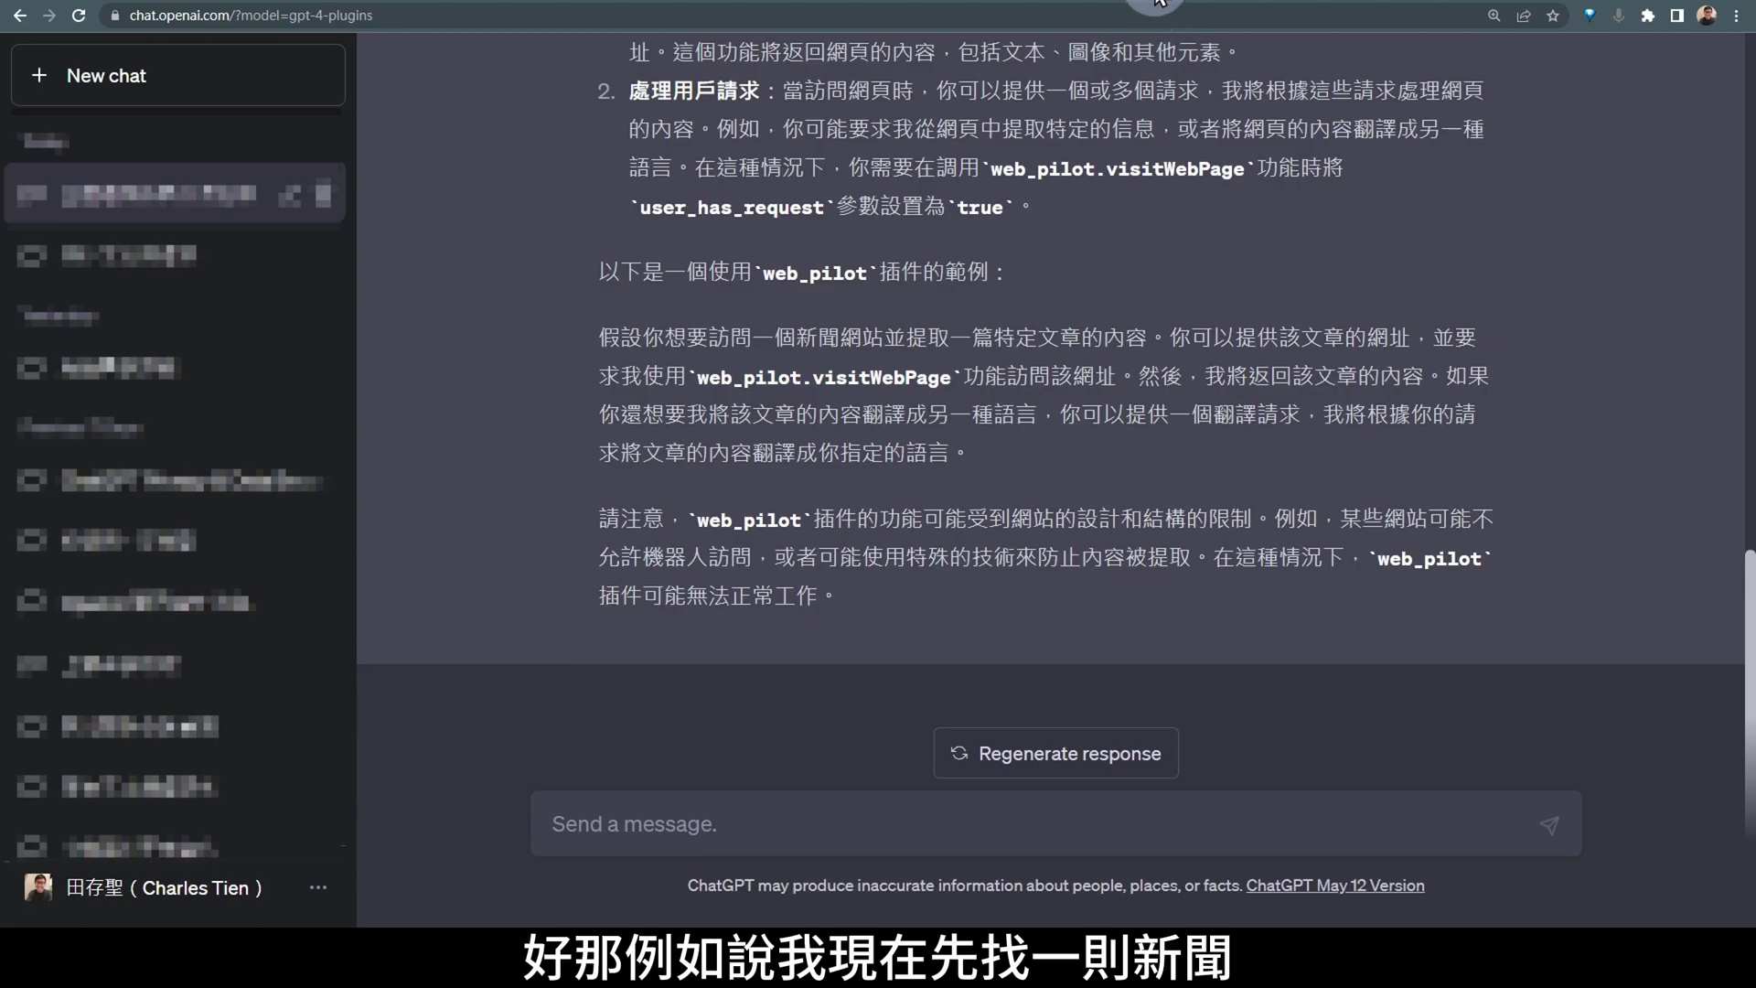
Open the CNN article "Egg prices are crashing. Here's why" and copy its URL
key("ctrl+t")
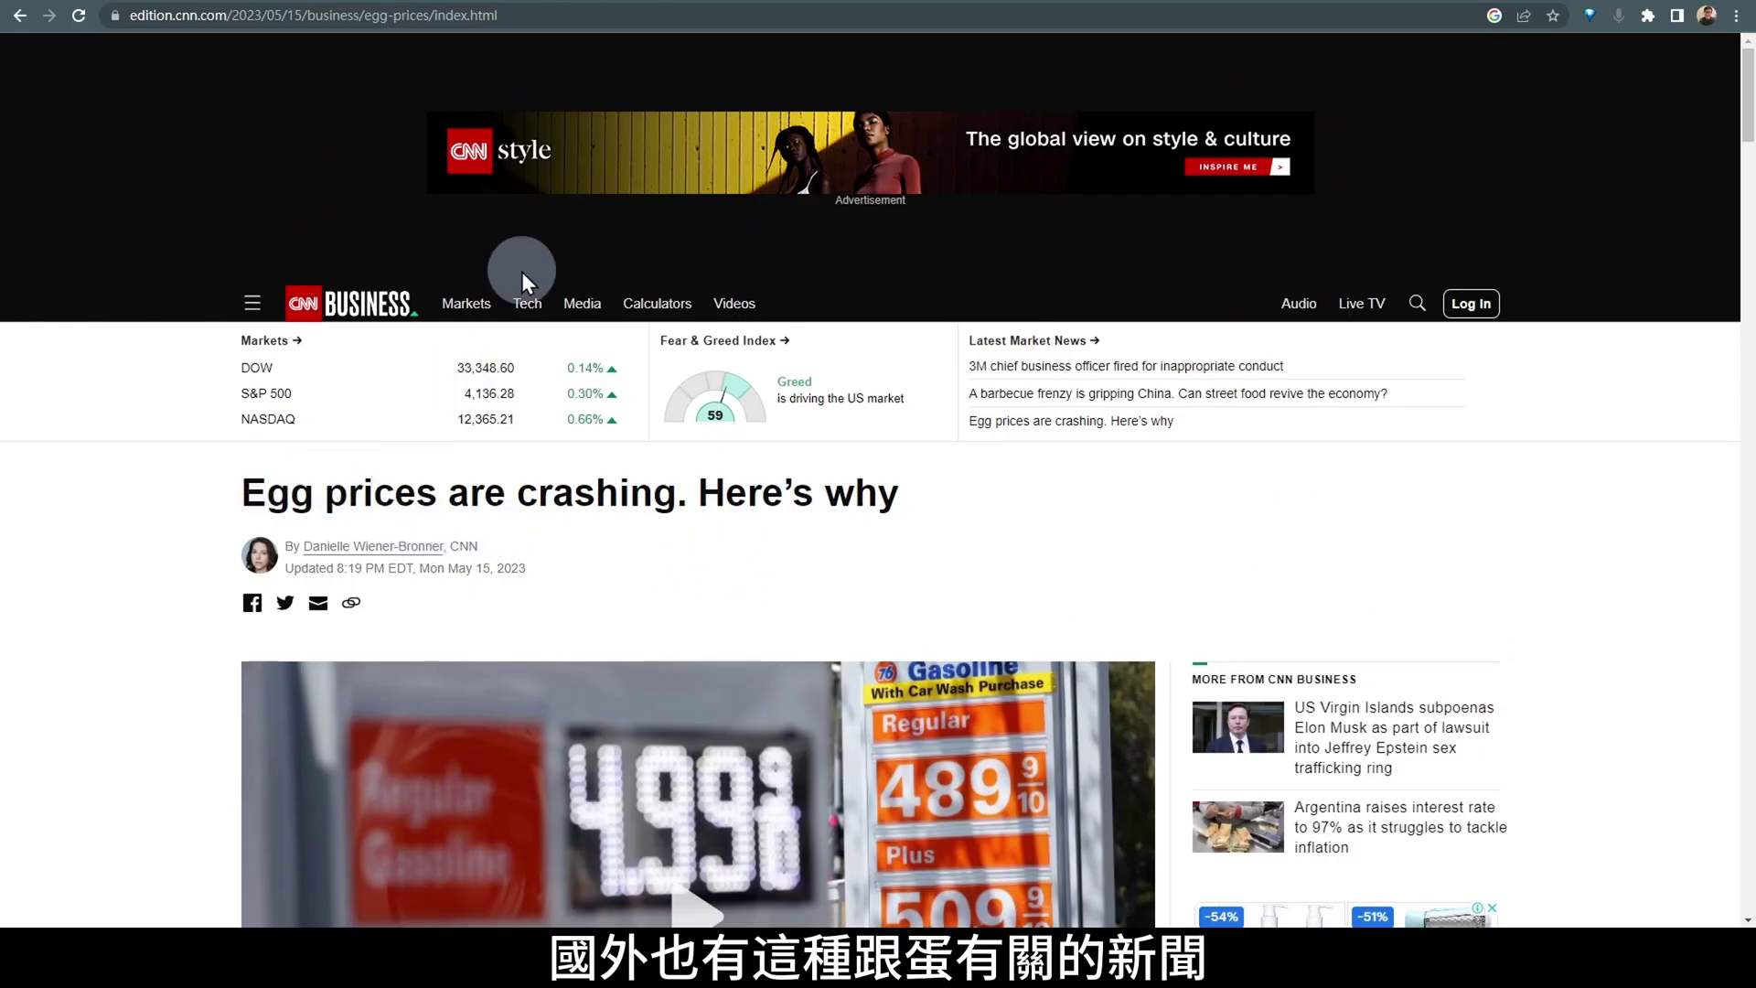
left_click(616, 20)
key("ctrl+c")
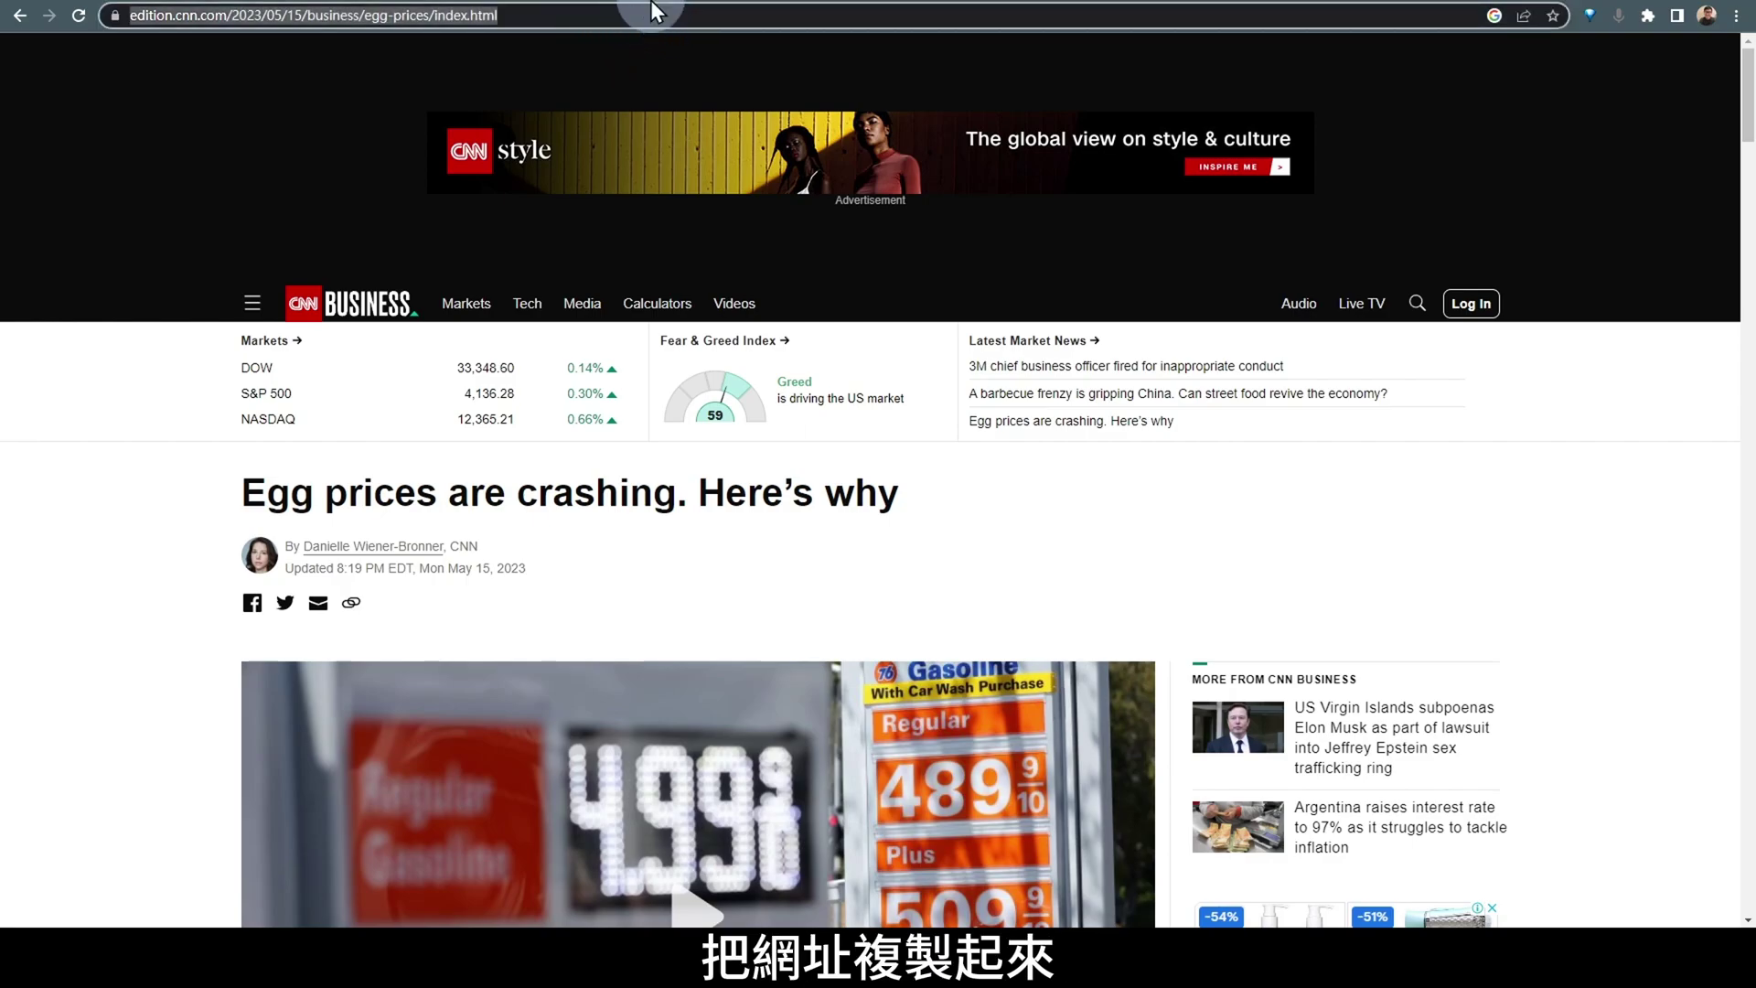
Send the copied article URL to ChatGPT with the request "請以繁體中文簡述摘要上面新聞的內容。" on a separate line below it
left_click(743, 804)
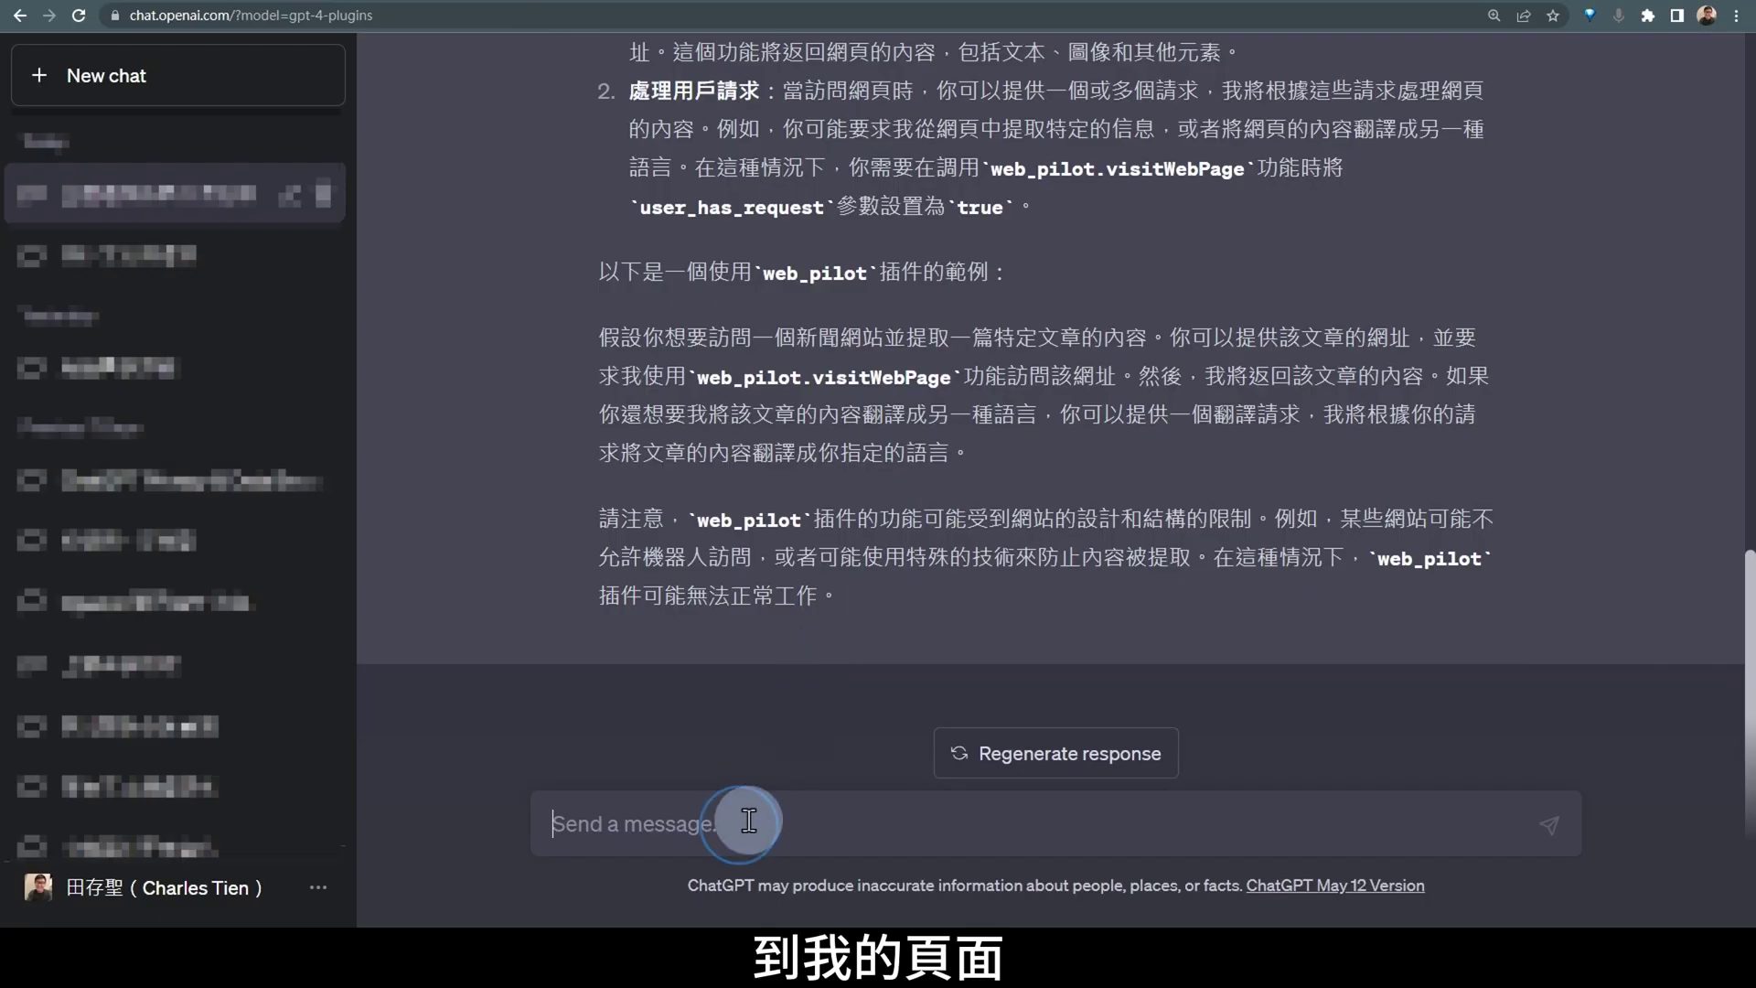
key("ctrl+v")
key("shift+Return")
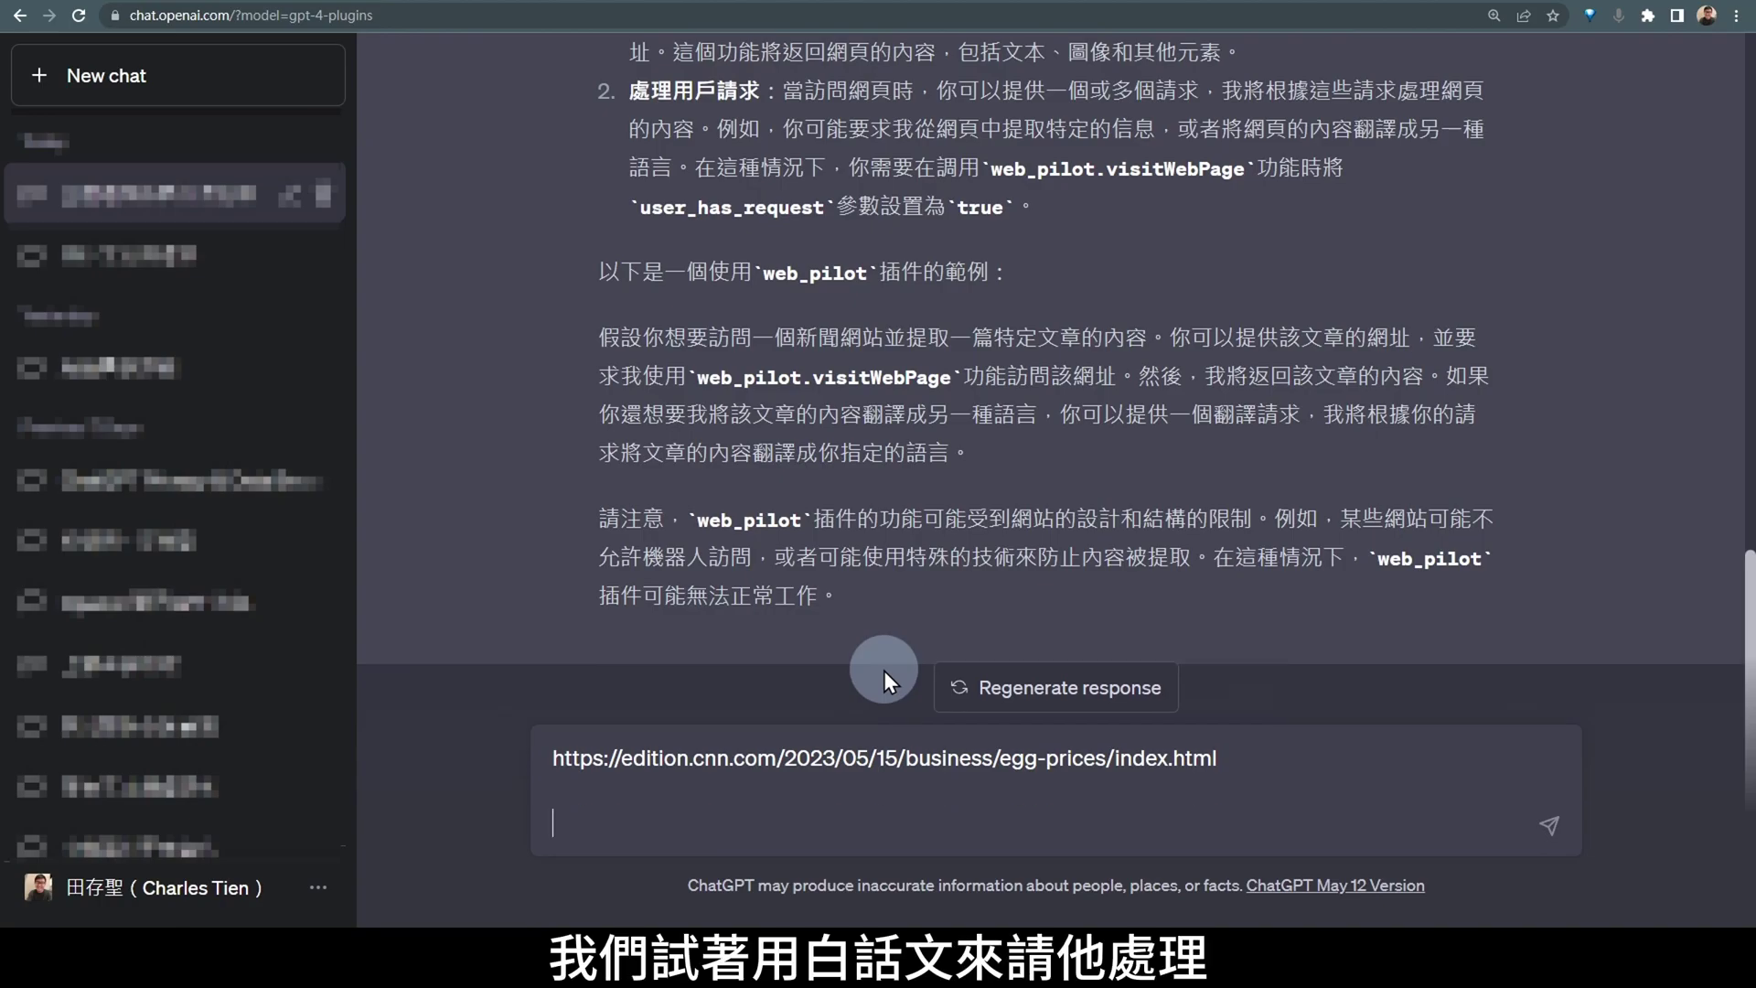
type("請以繁體中文簡述摘要上面新聞的內容。")
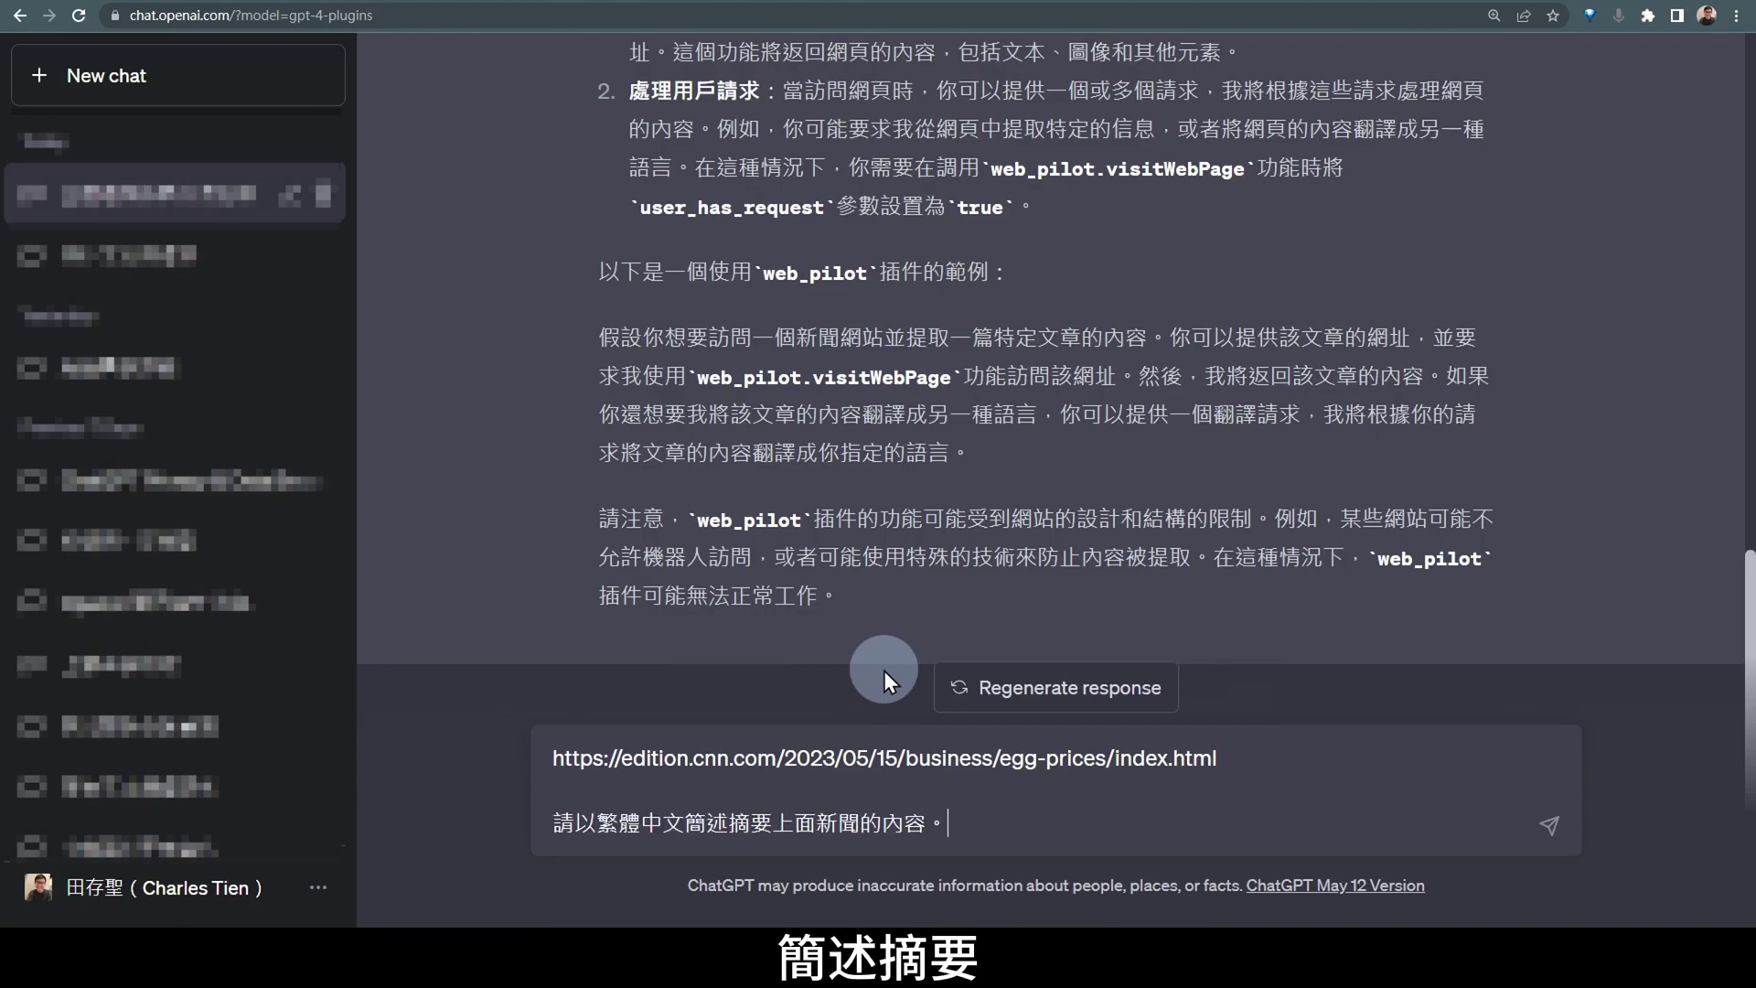
left_click(1546, 827)
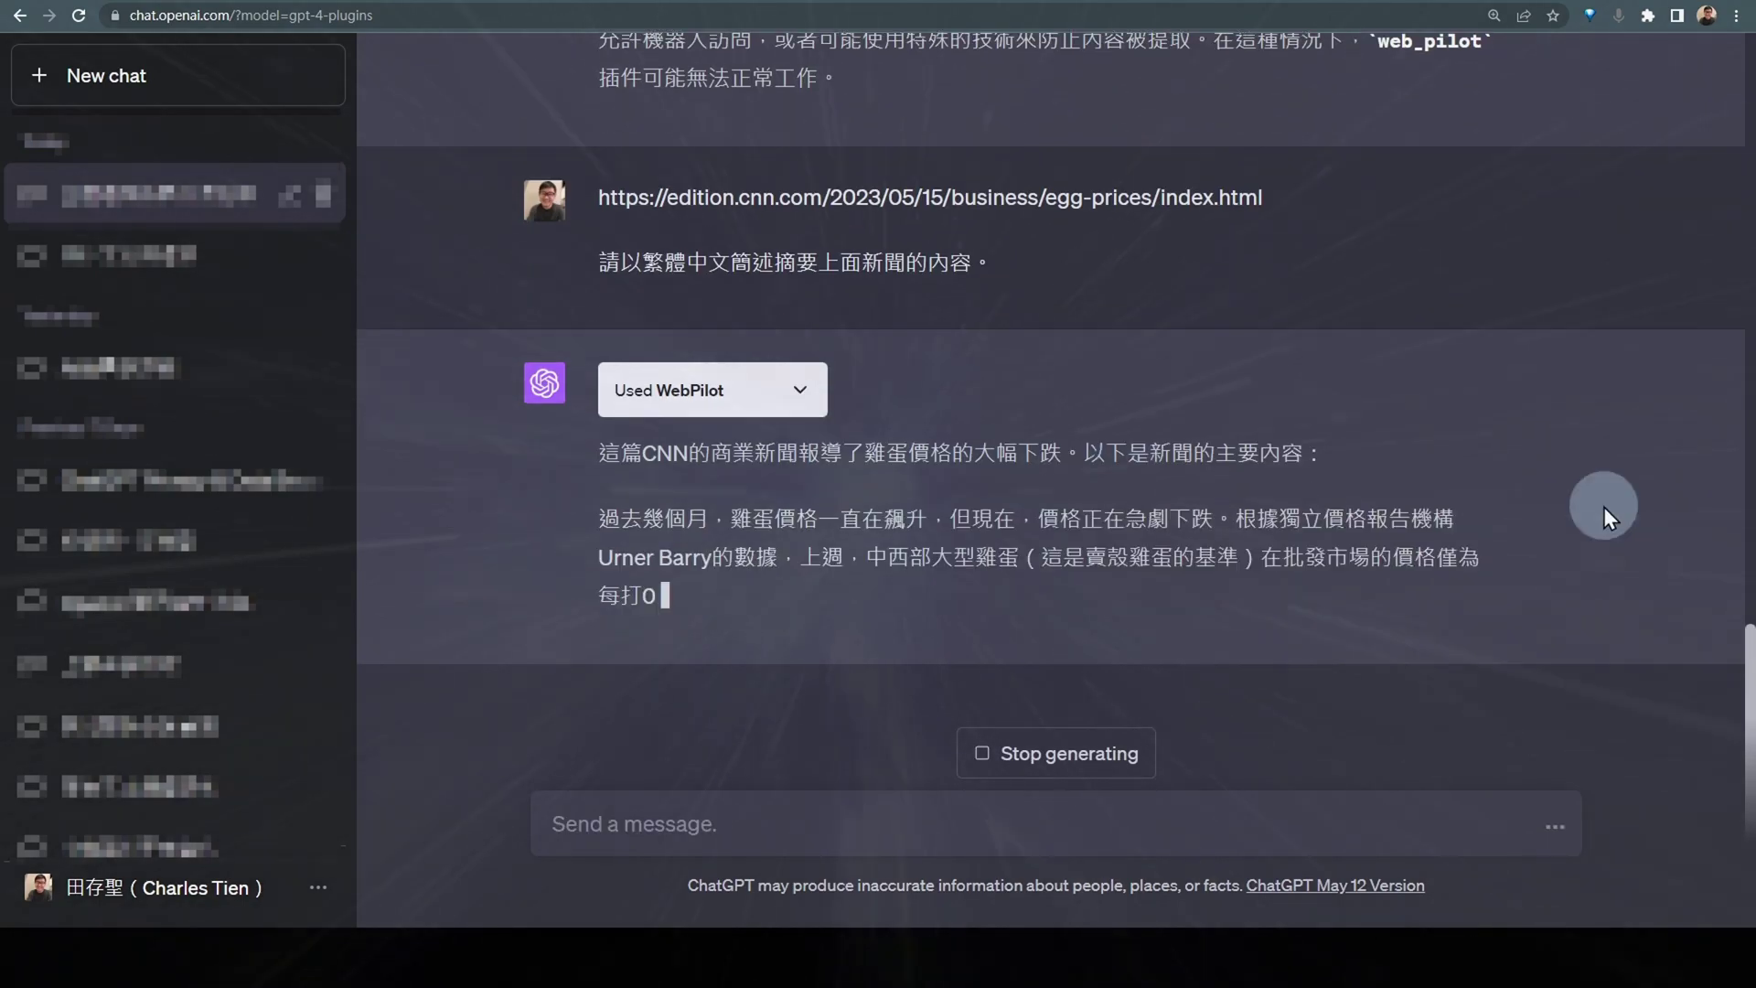
Stop generating the response and highlight the repeated passage at its end
left_click(1056, 753)
scroll(1211, 688, "up", 1)
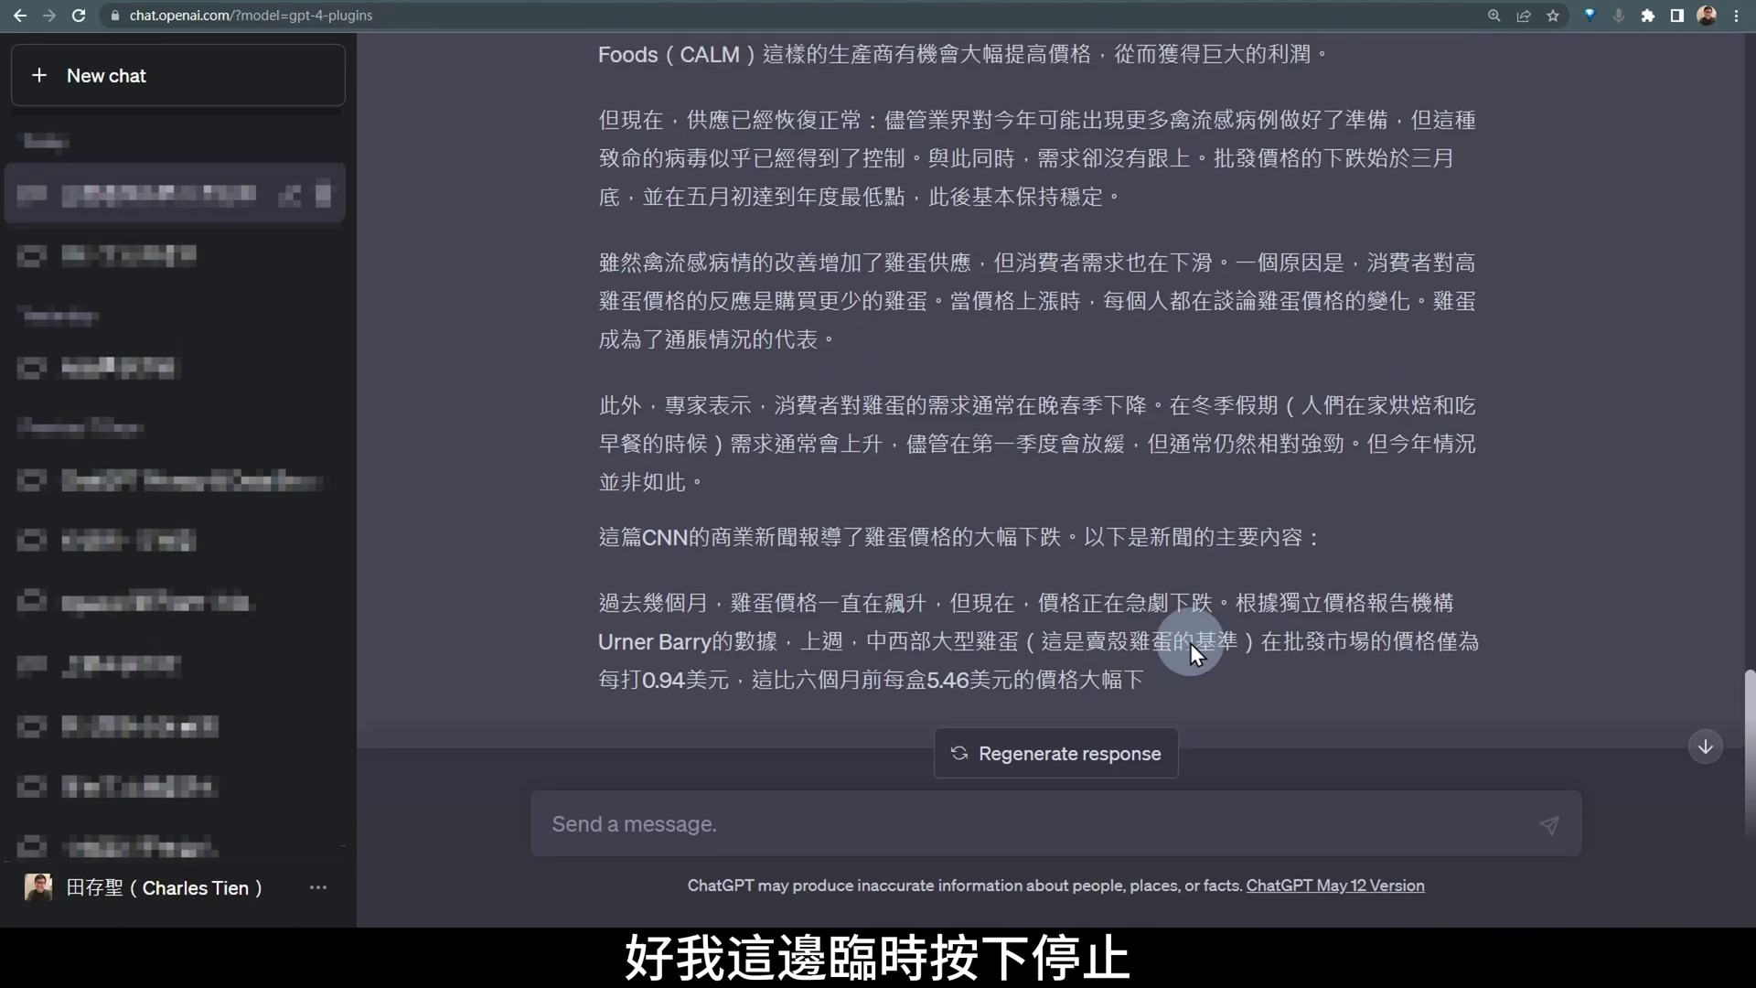
left_click_drag(591, 541, 1281, 689)
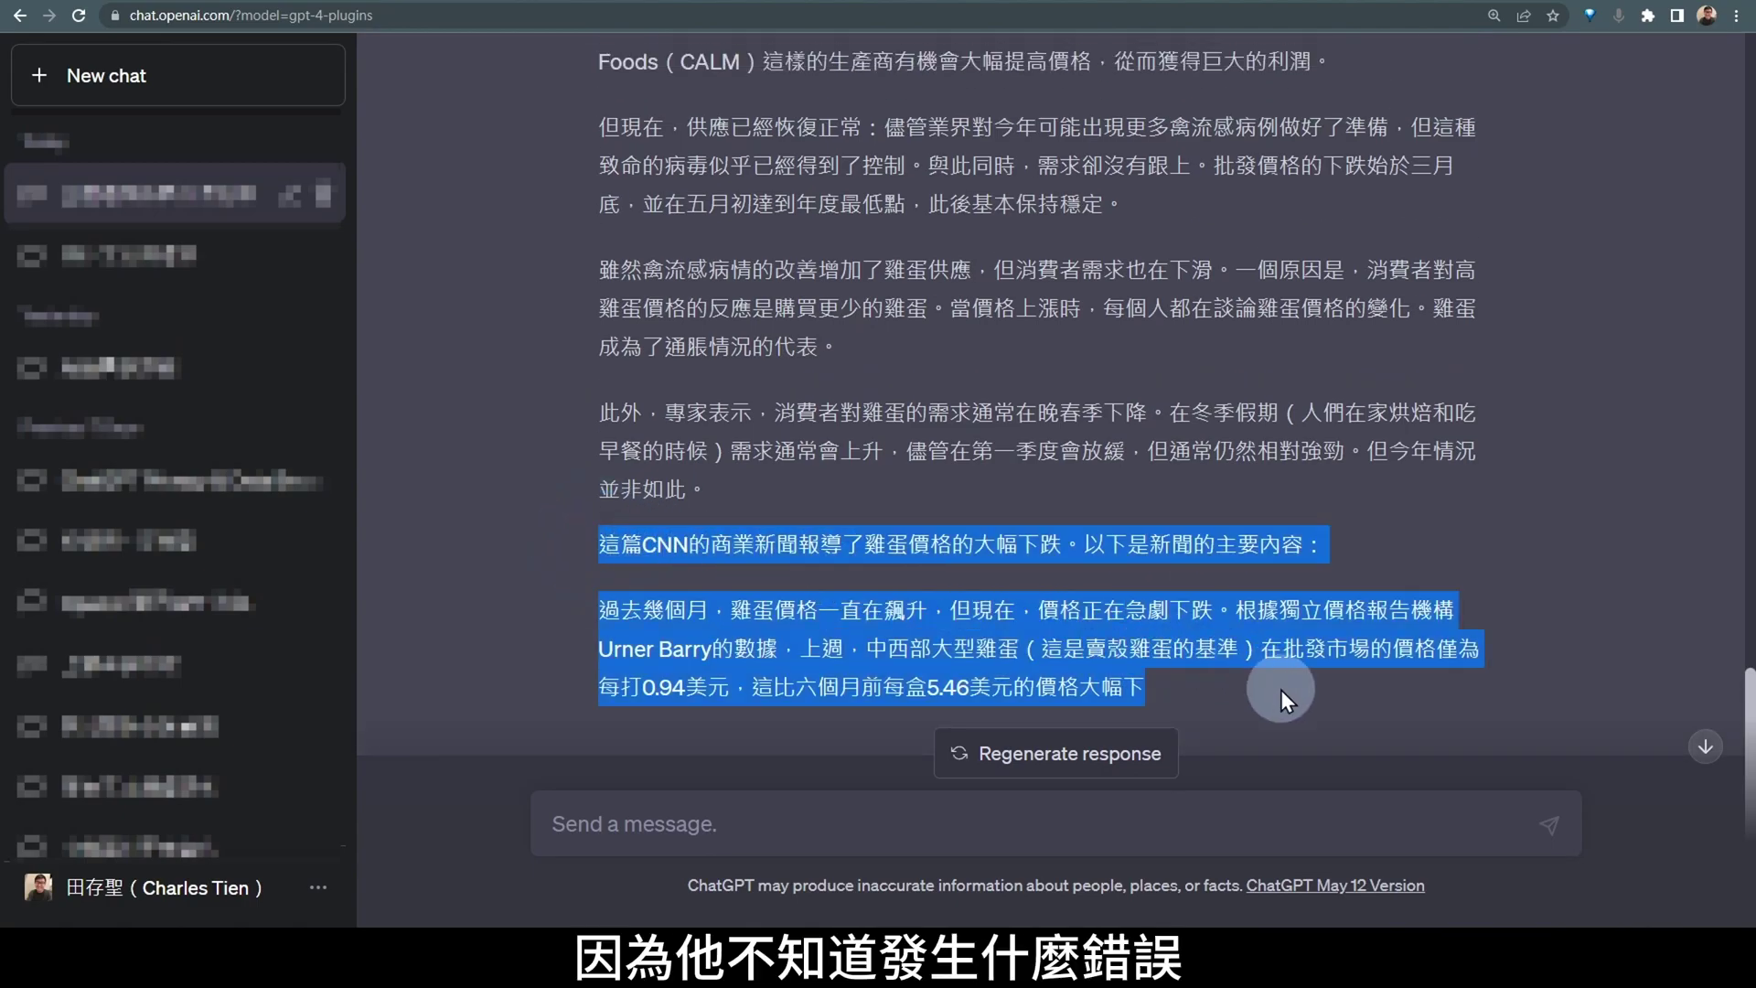
Review the WebPilot summary of the egg-price article from its beginning, highlighting the opening paragraphs
scroll(1339, 494, "up", 5)
left_click_drag(596, 233, 882, 274)
left_click(882, 274)
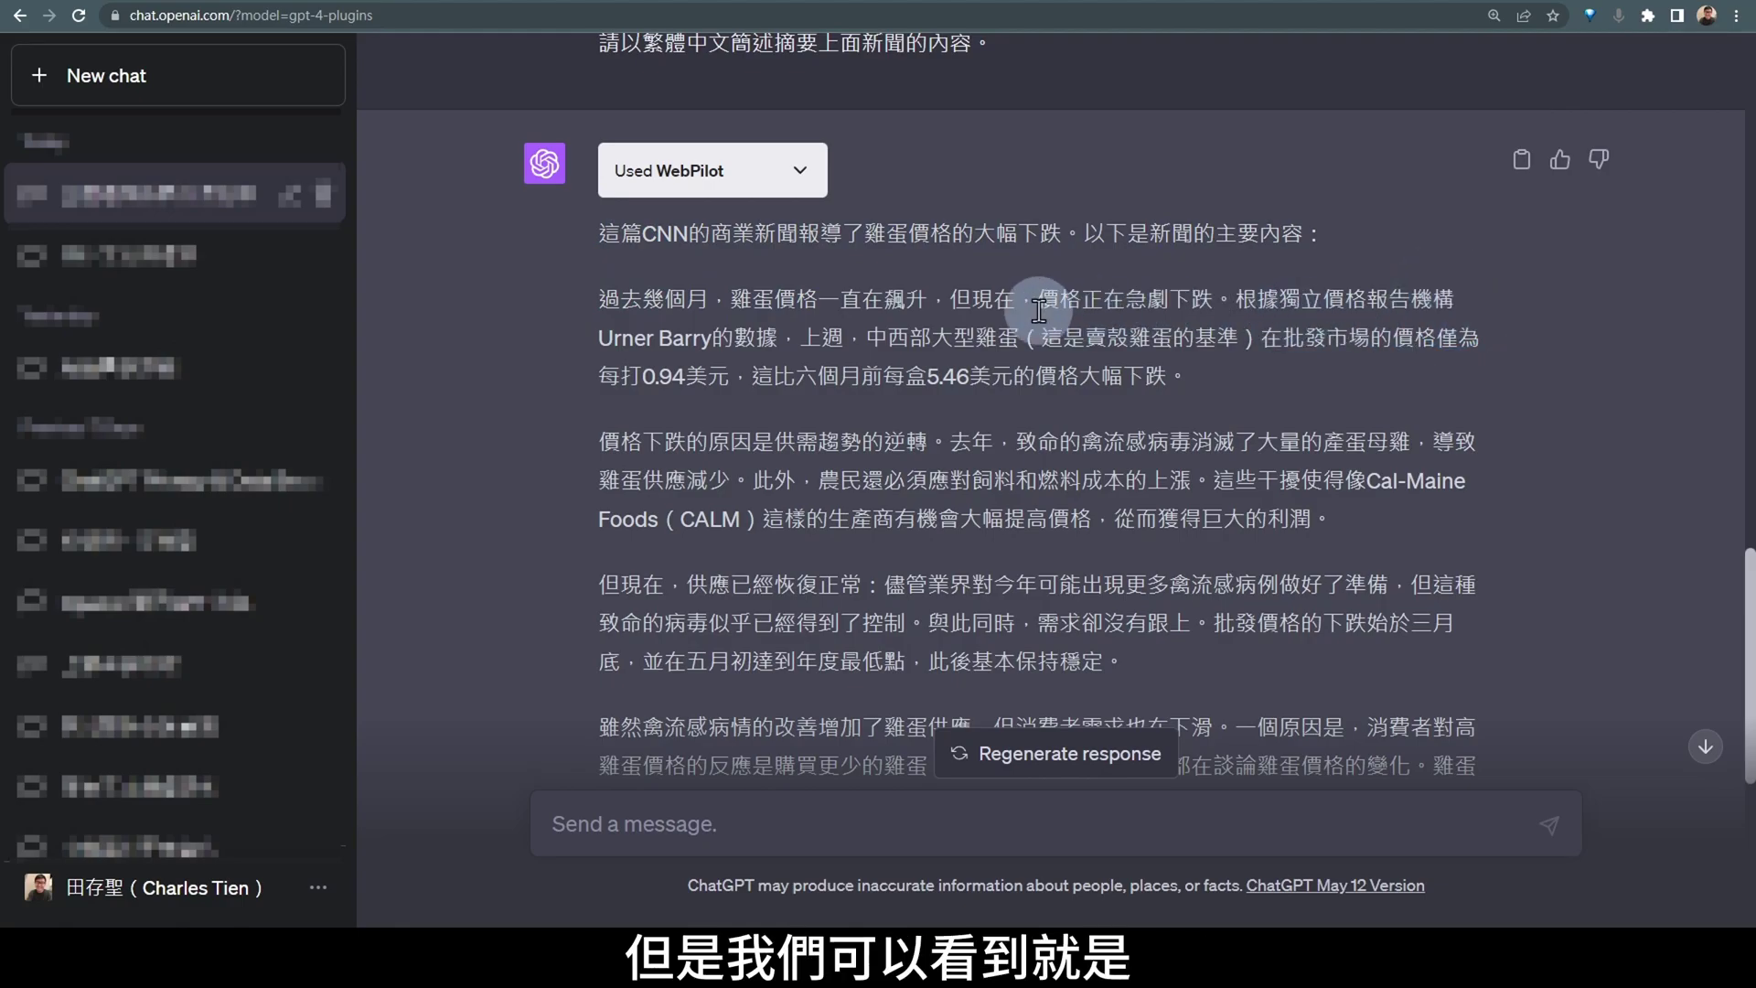
left_click_drag(596, 232, 1429, 525)
left_click(1426, 523)
scroll(1273, 485, "up", 10)
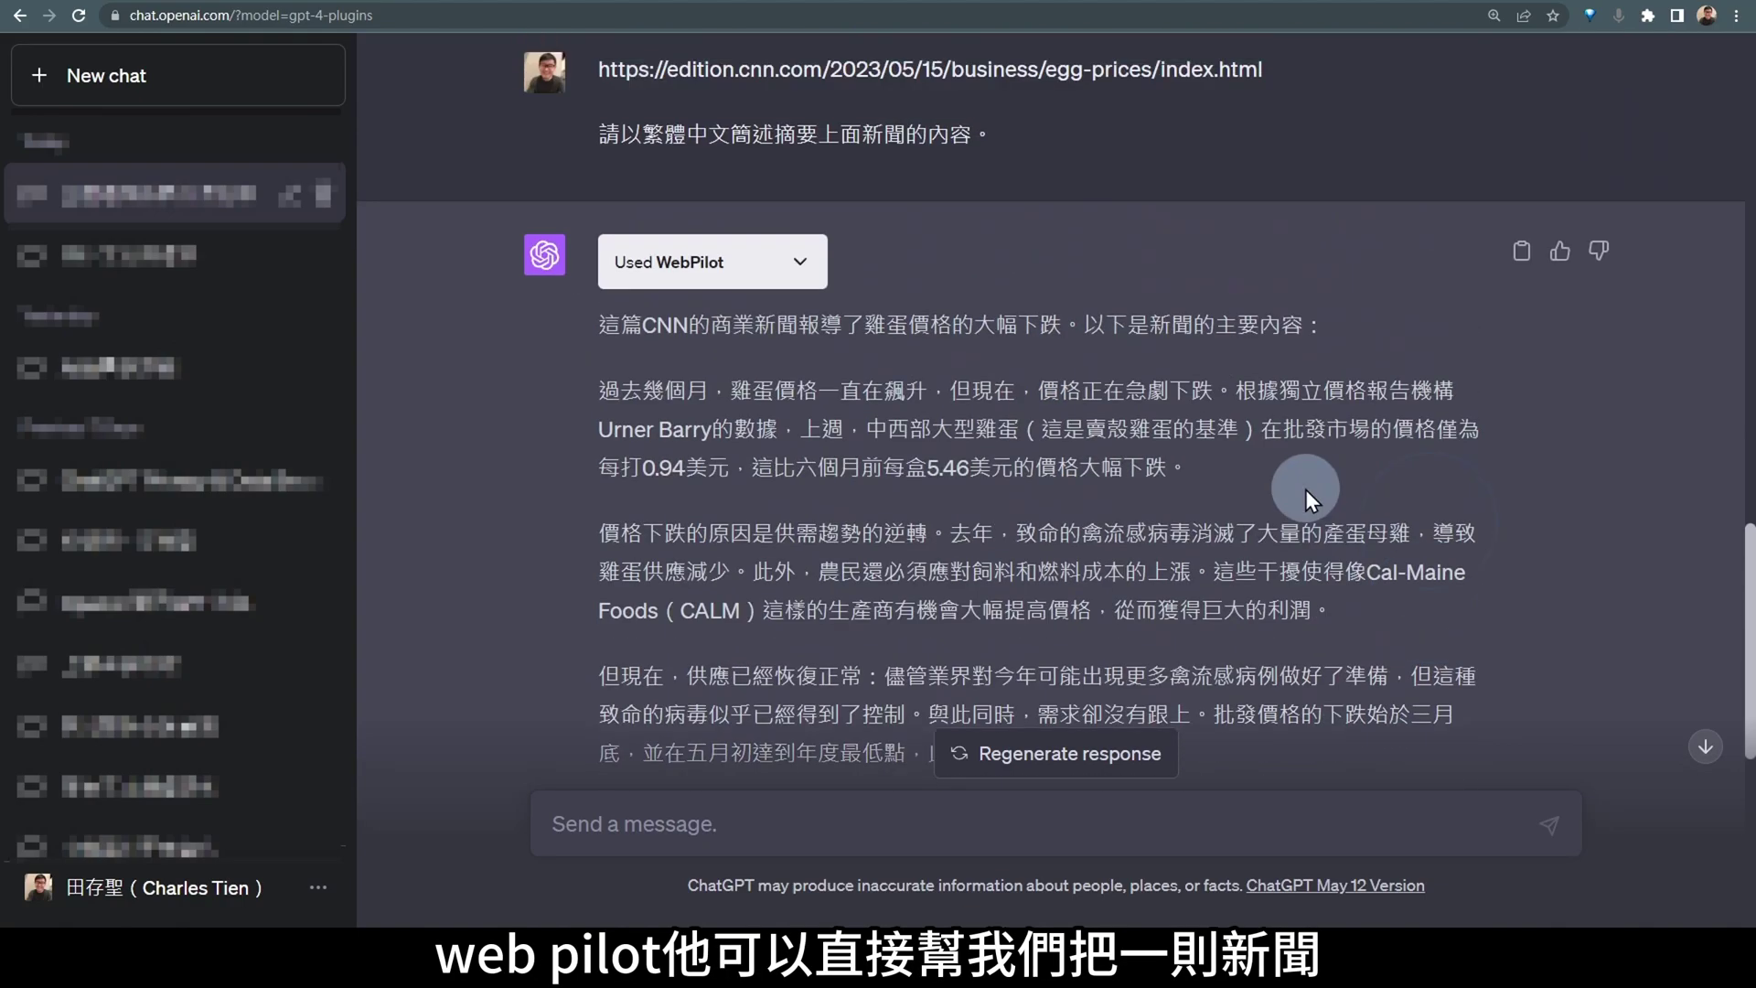
scroll(1273, 485, "down", 3)
Switch back to the CNN egg-price article and skim its text to compare it with the summary
left_click(1230, 3)
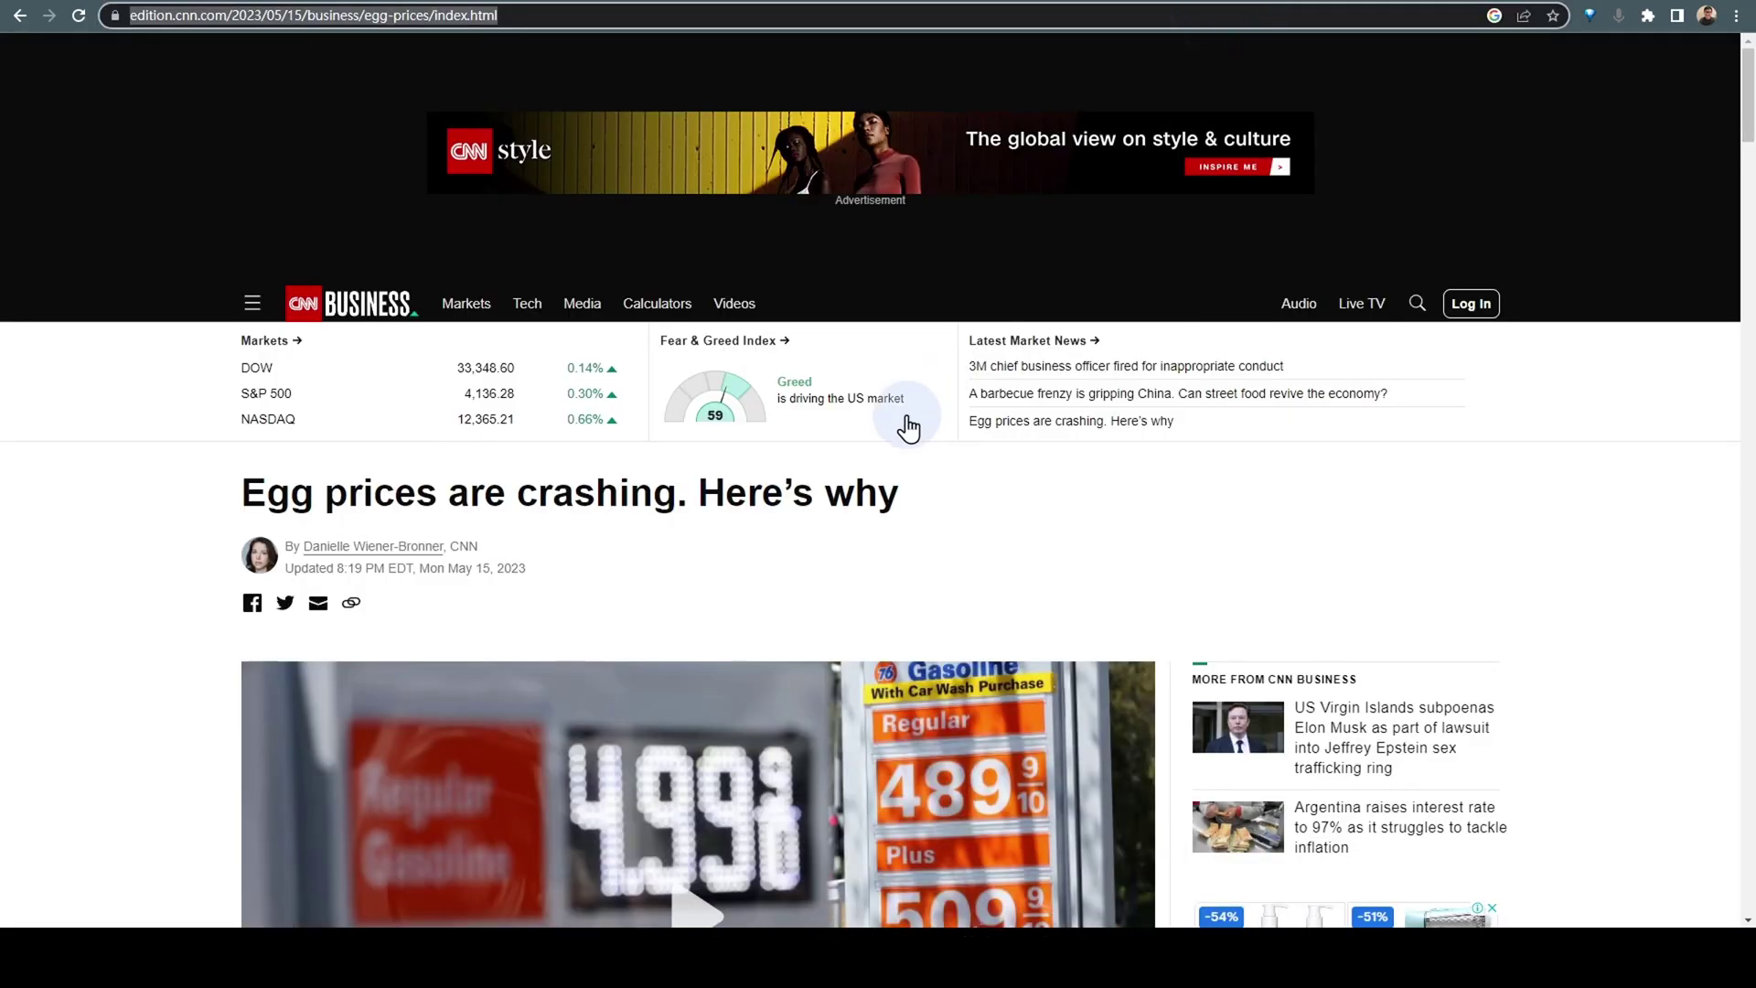
scroll(910, 420, "down", 13)
scroll(595, 311, "down", 10)
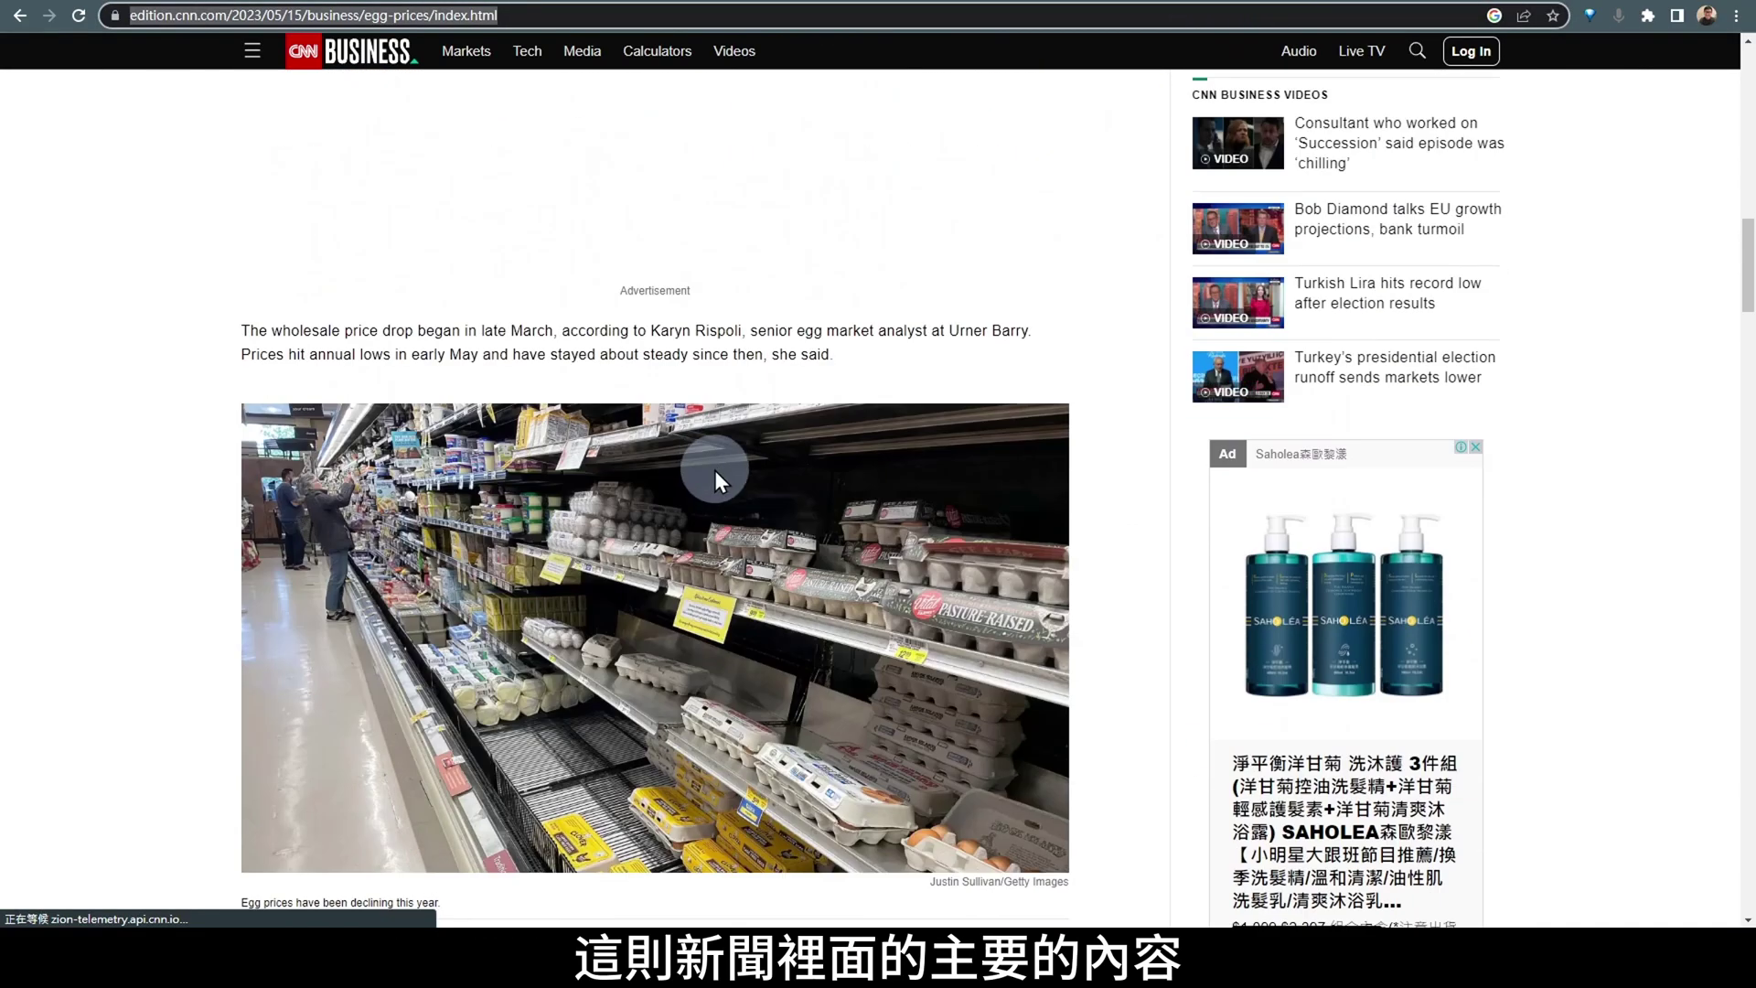